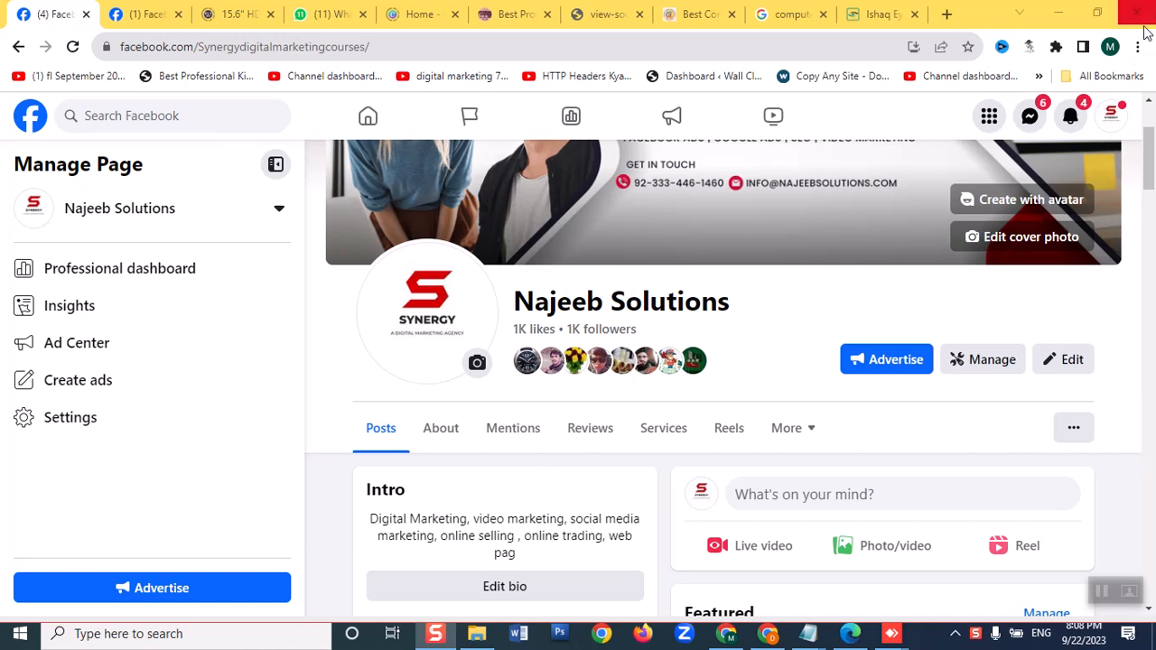
Open Ads Manager through the Najeeb Solutions page's Ad Center and close the page's browser tab
click(68, 355)
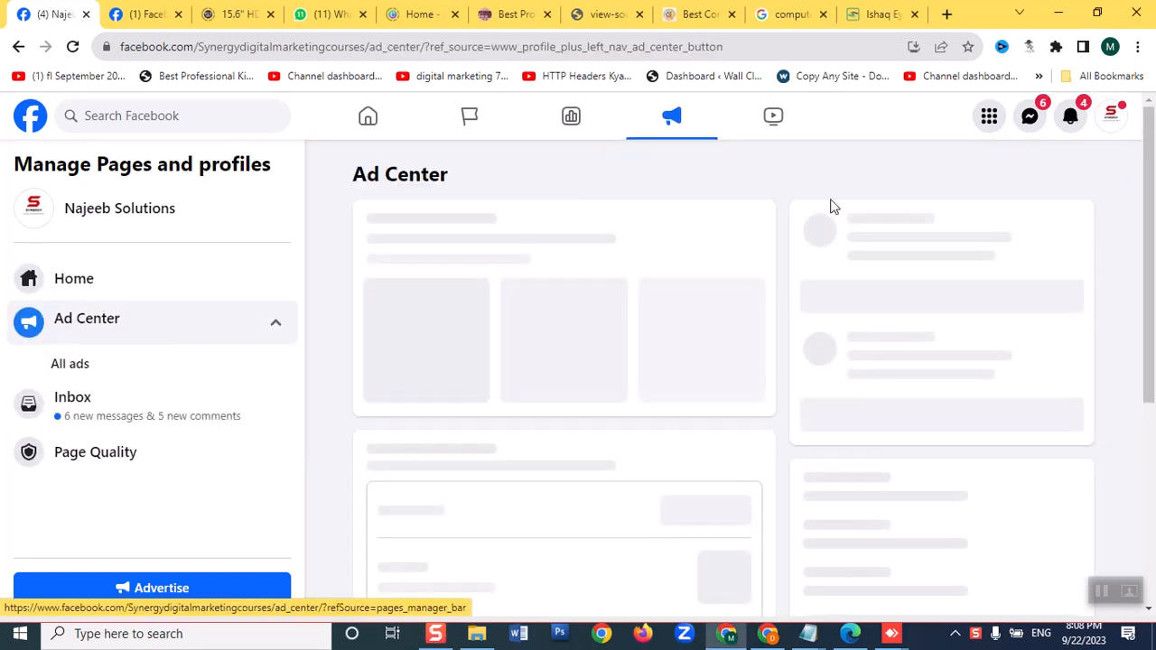
scroll(704, 462, down, 4)
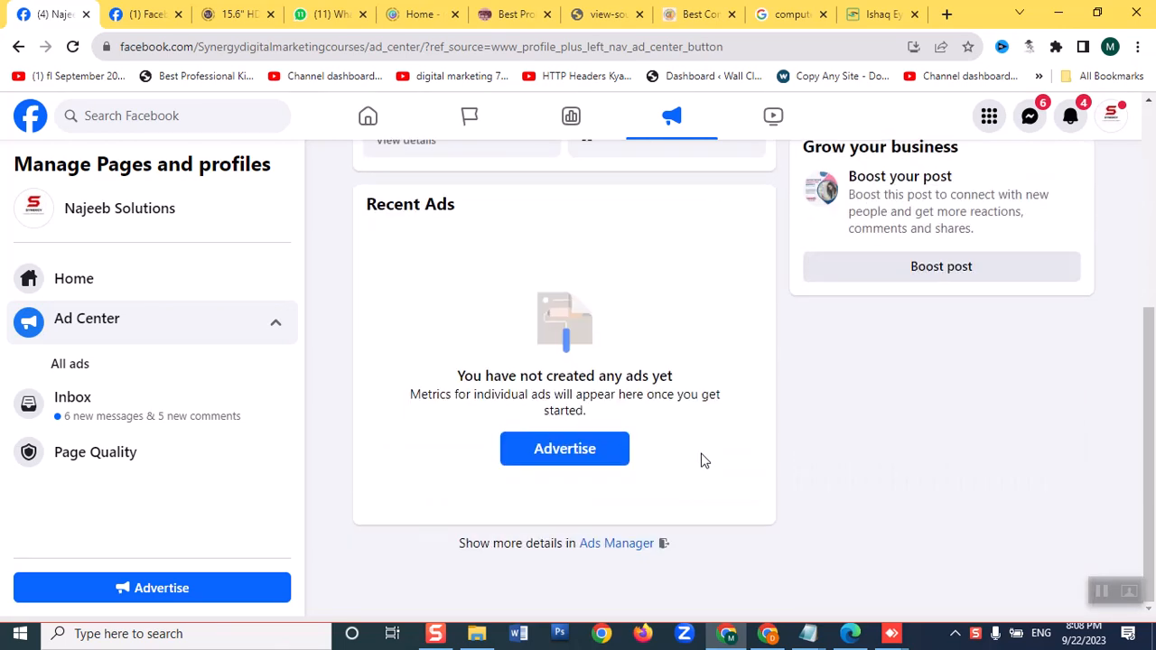
click(619, 546)
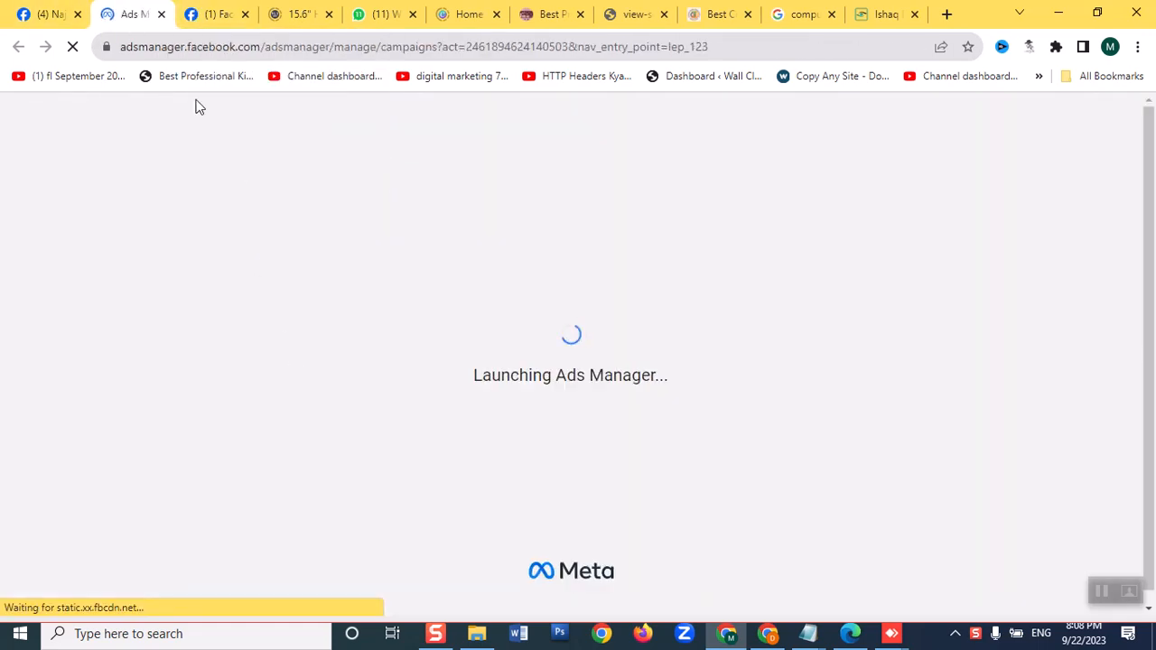
click(221, 16)
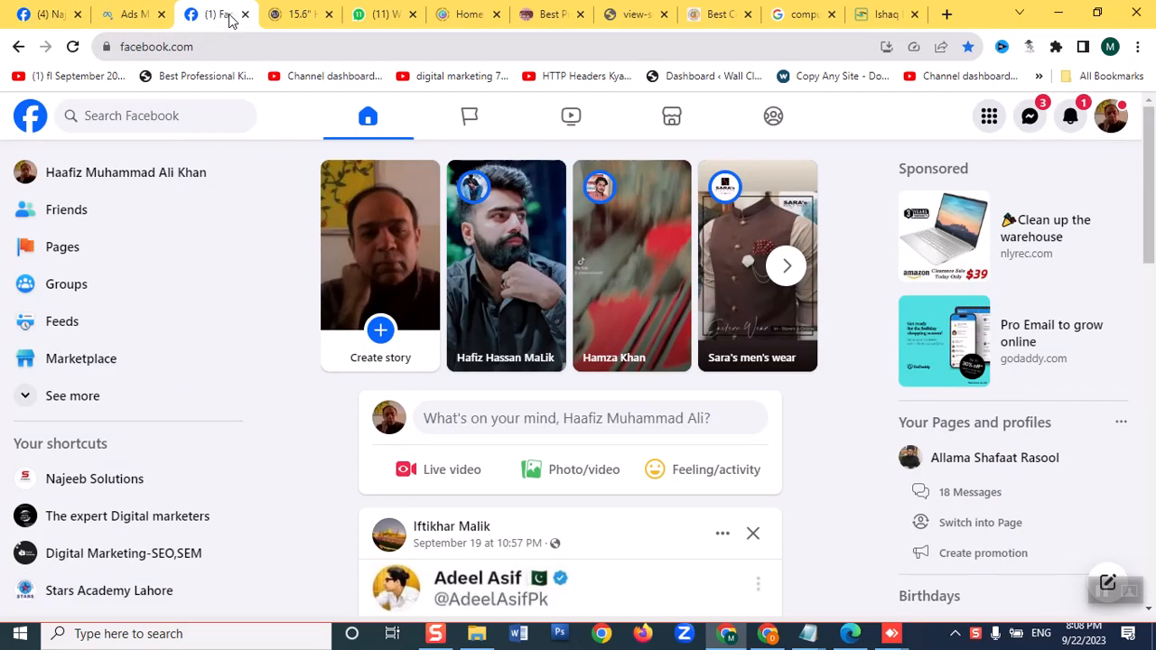
click(144, 17)
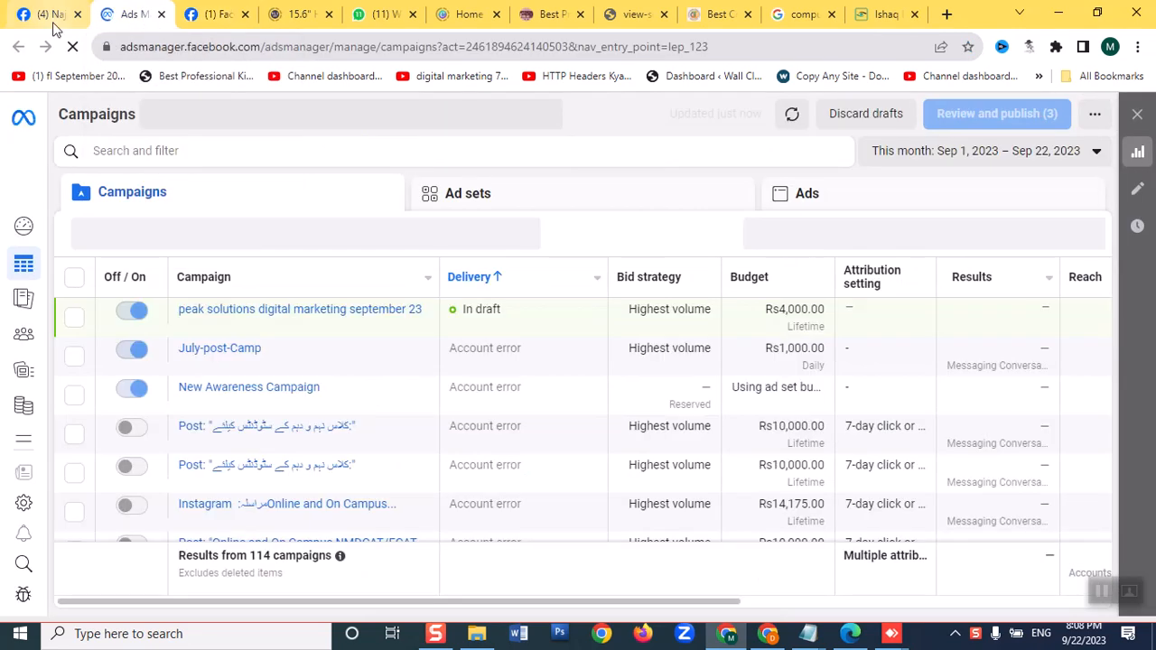
click(52, 16)
click(77, 14)
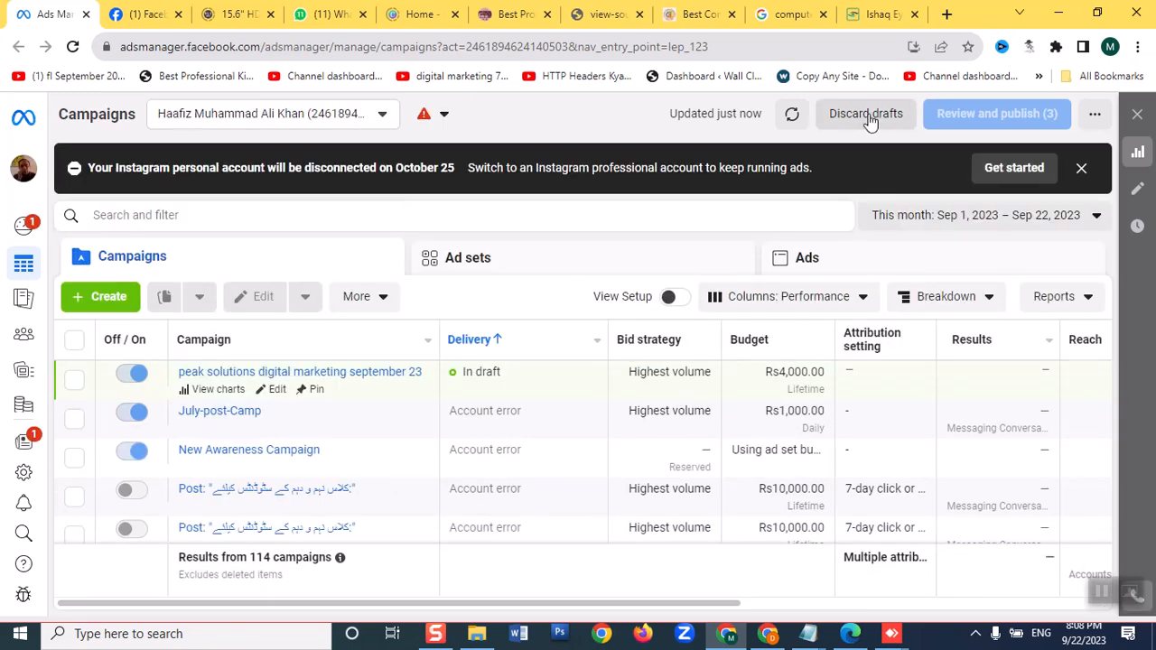
Discard all unpublished drafts in the ad account
click(865, 114)
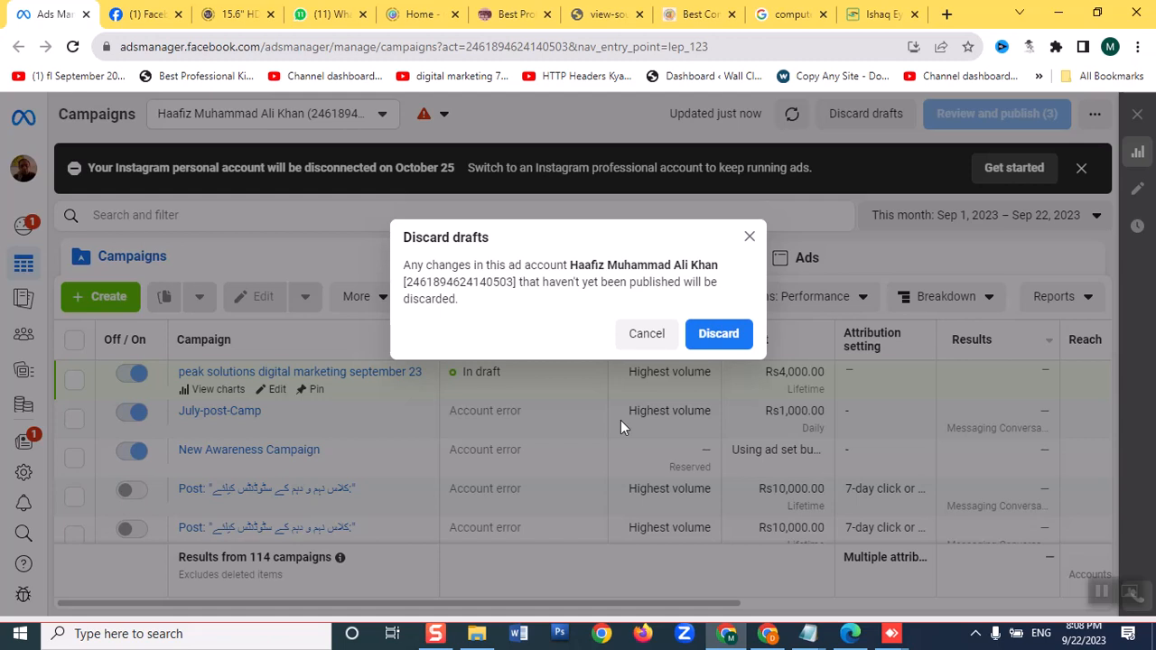
click(712, 336)
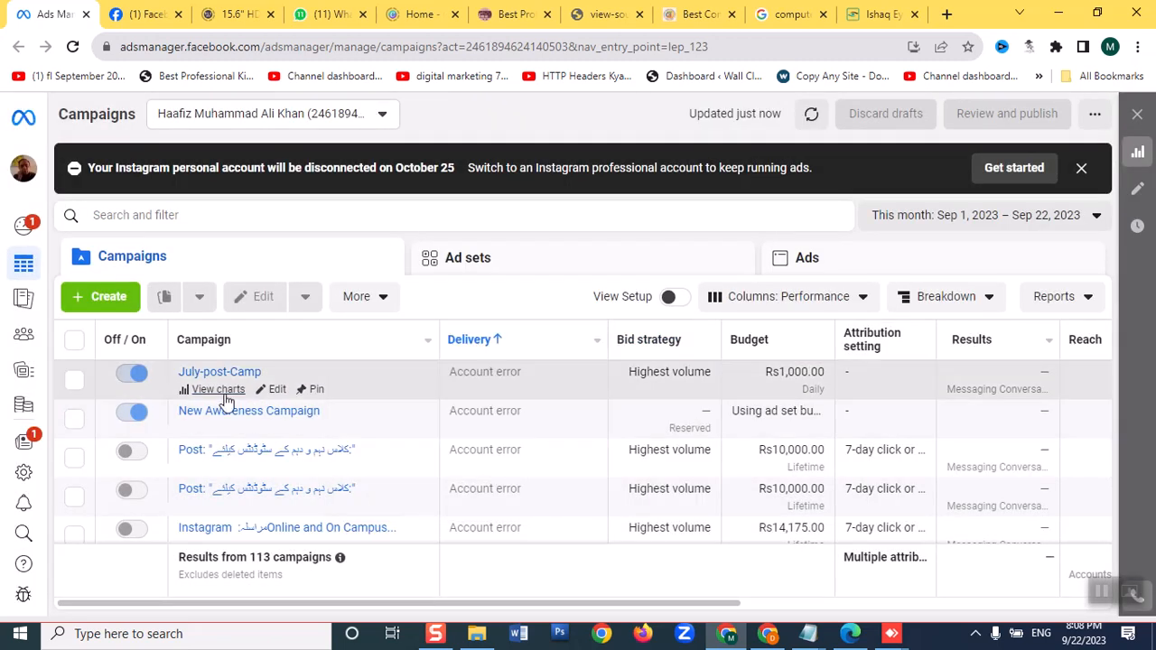
Create a new Auction campaign with the Engagement objective
click(96, 297)
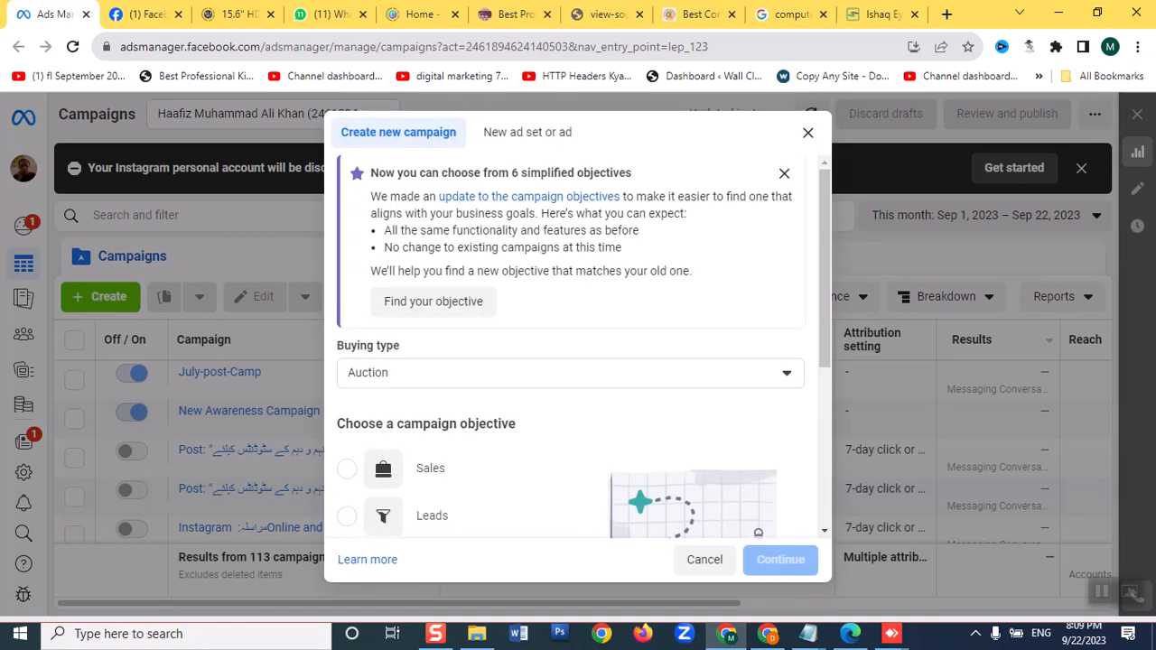
scroll(499, 339, down, 2)
scroll(498, 339, down, 2)
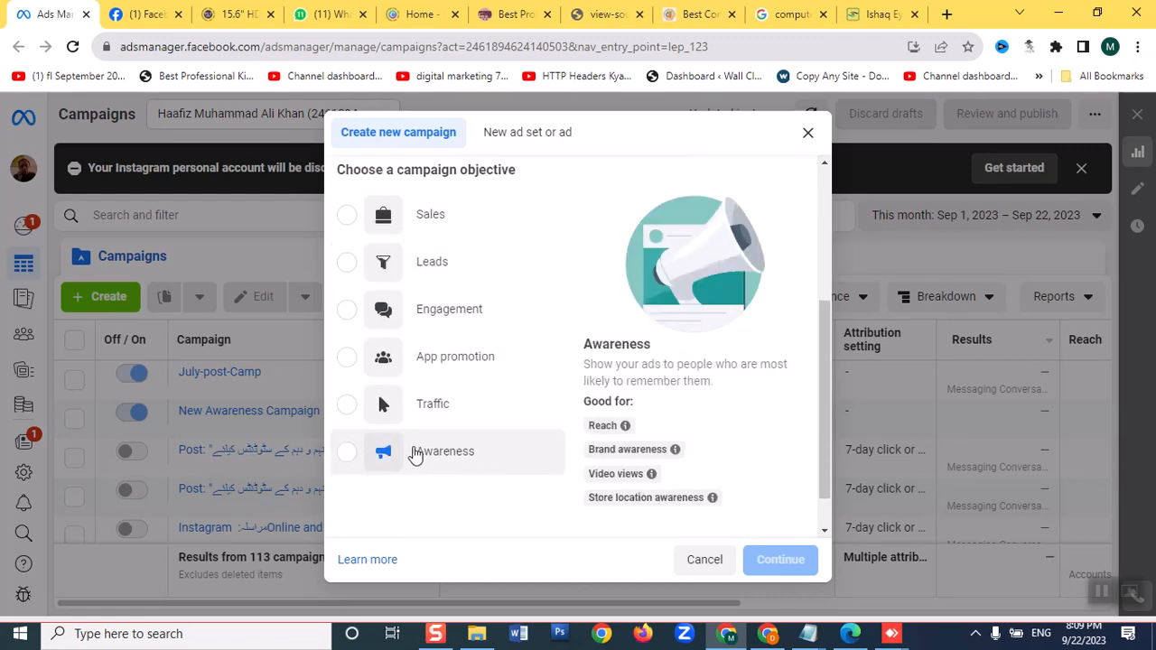
click(350, 312)
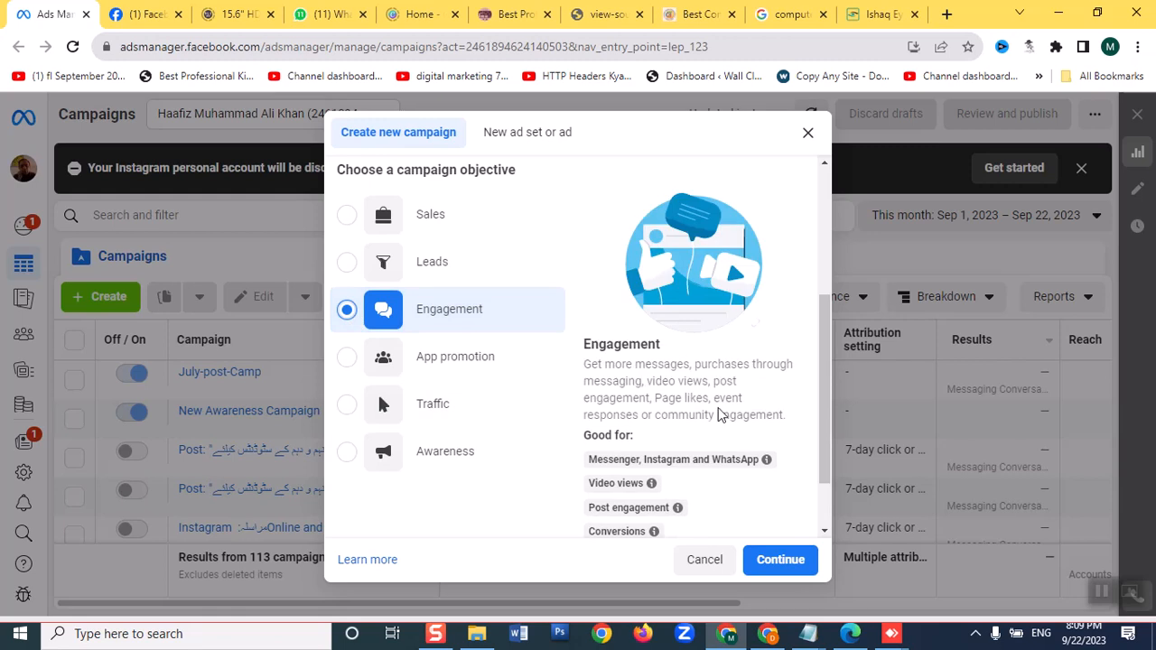
scroll(727, 414, down, 1)
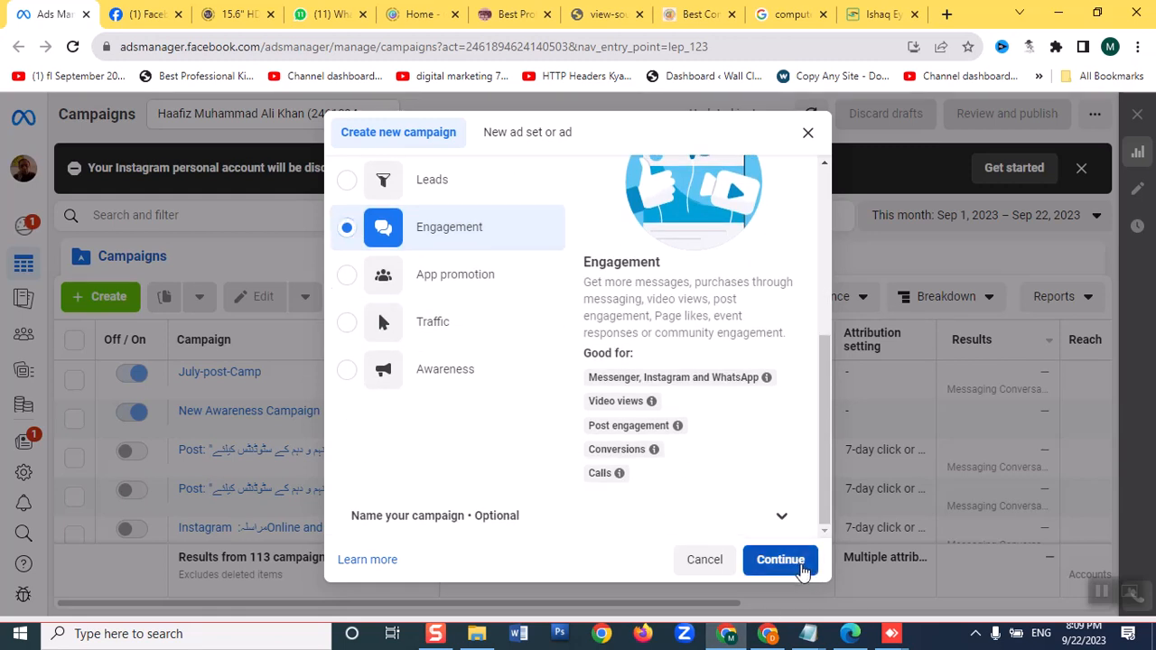
click(800, 562)
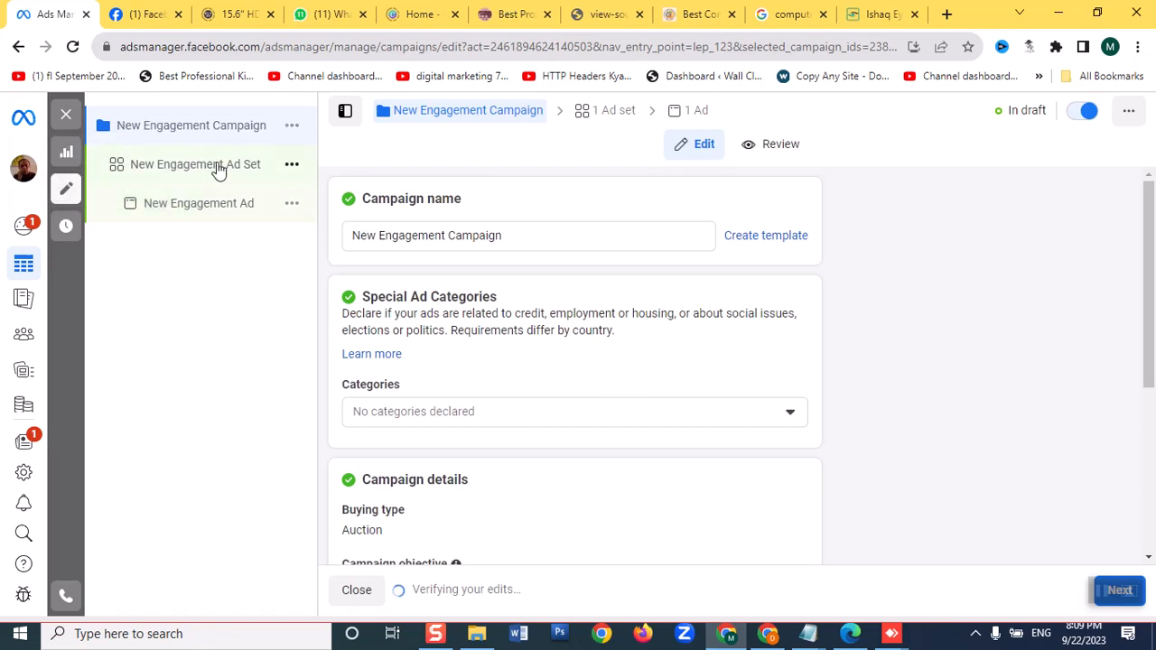
Turn on Advantage campaign budget for the New Engagement Campaign and expand its additional budget options
scroll(547, 304, down, 4)
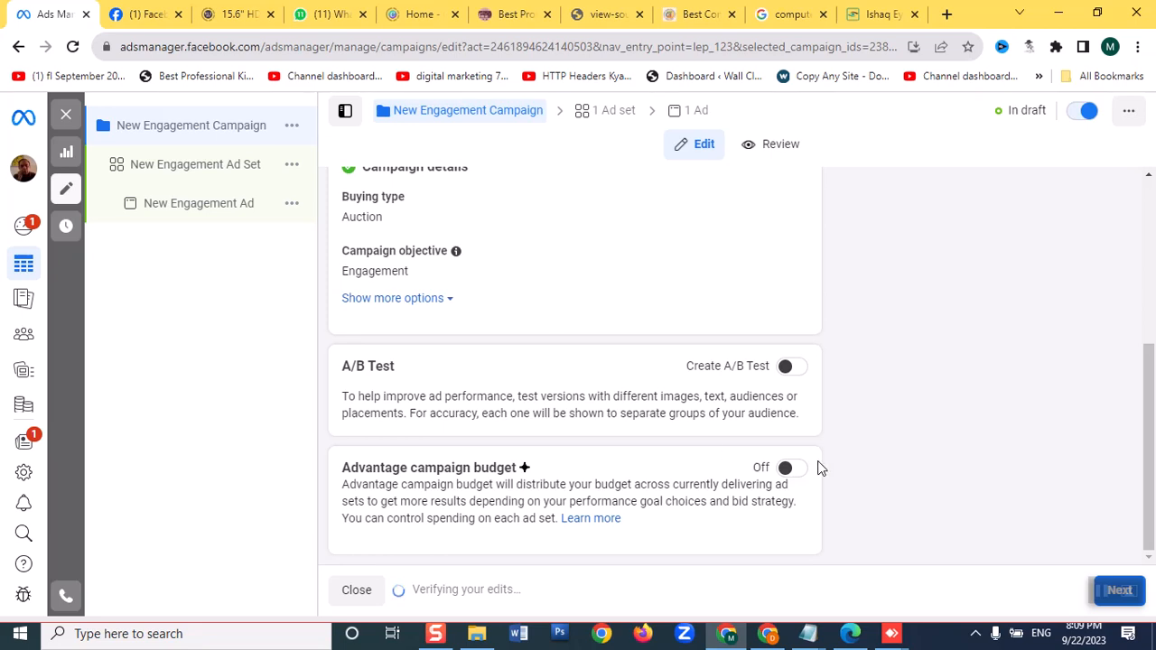
click(791, 468)
scroll(662, 420, down, 2)
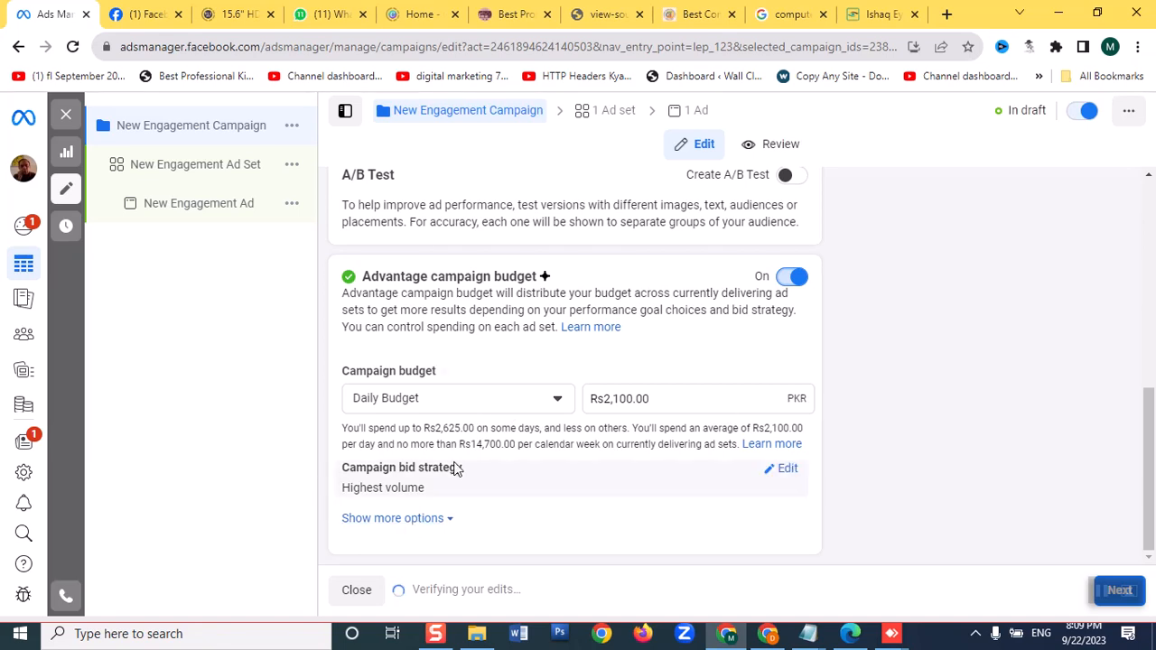
click(403, 522)
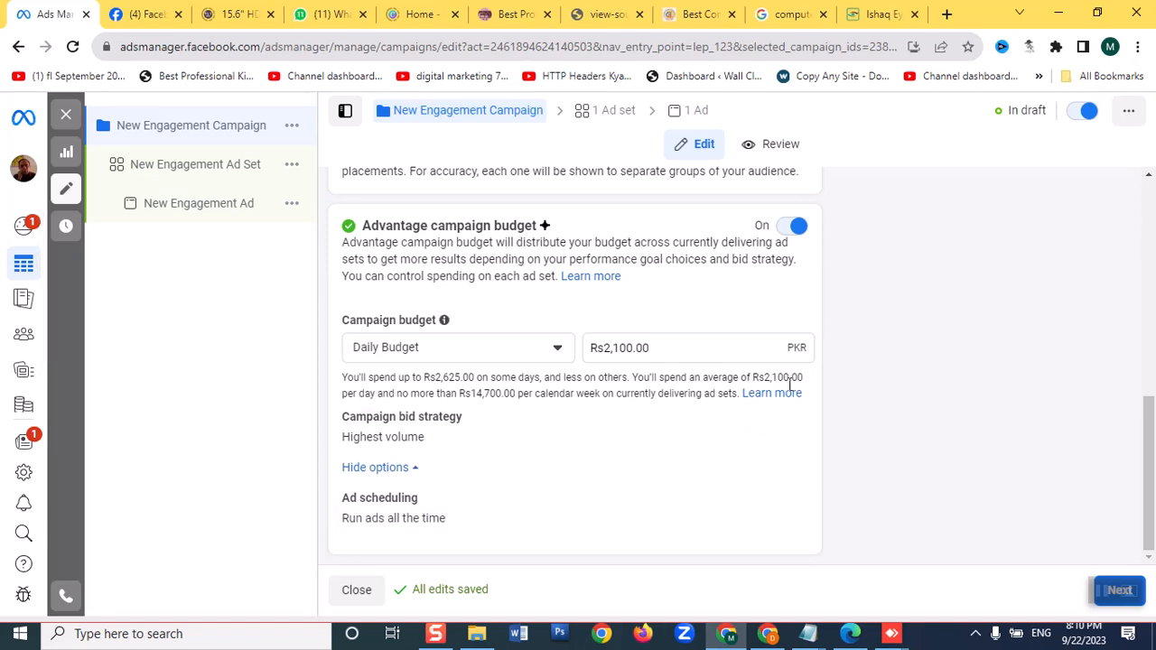
Open the New Engagement Ad Set and go through its conversion settings to the Facebook Page section
click(149, 175)
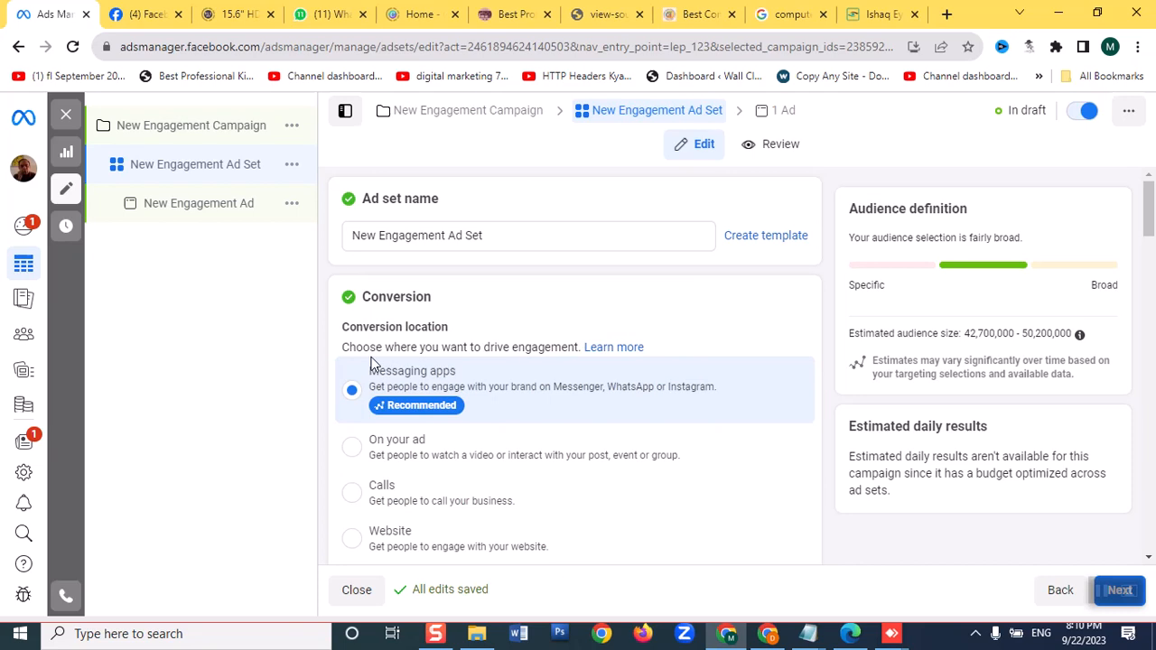
scroll(403, 397, down, 3)
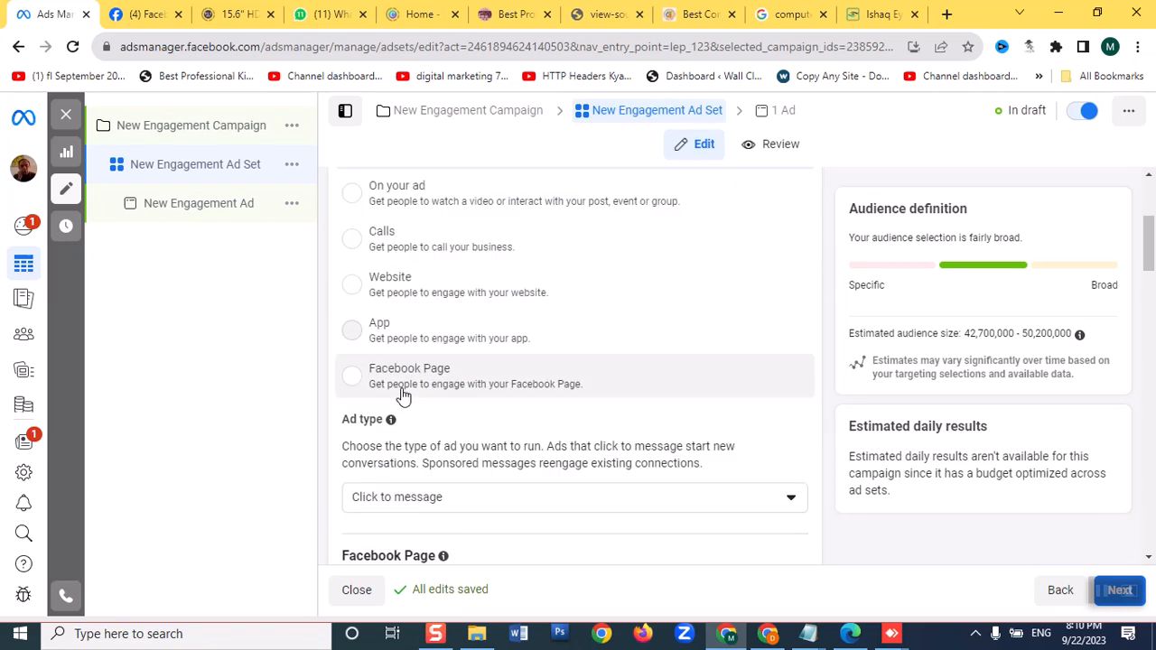
scroll(403, 398, down, 2)
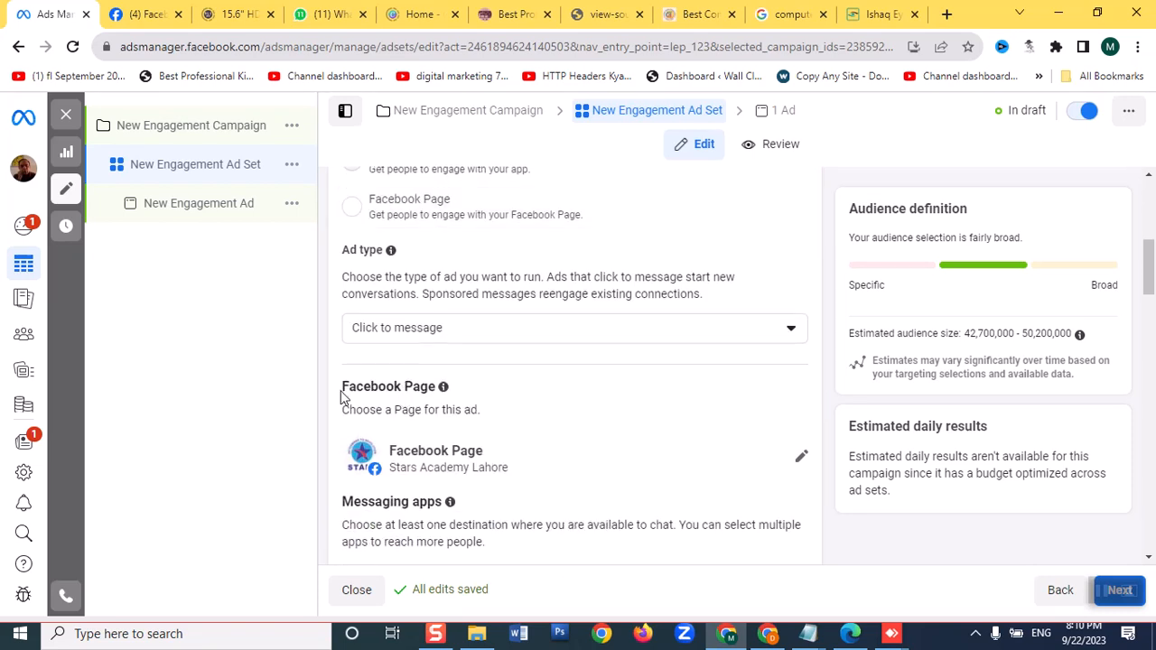
scroll(348, 394, down, 1)
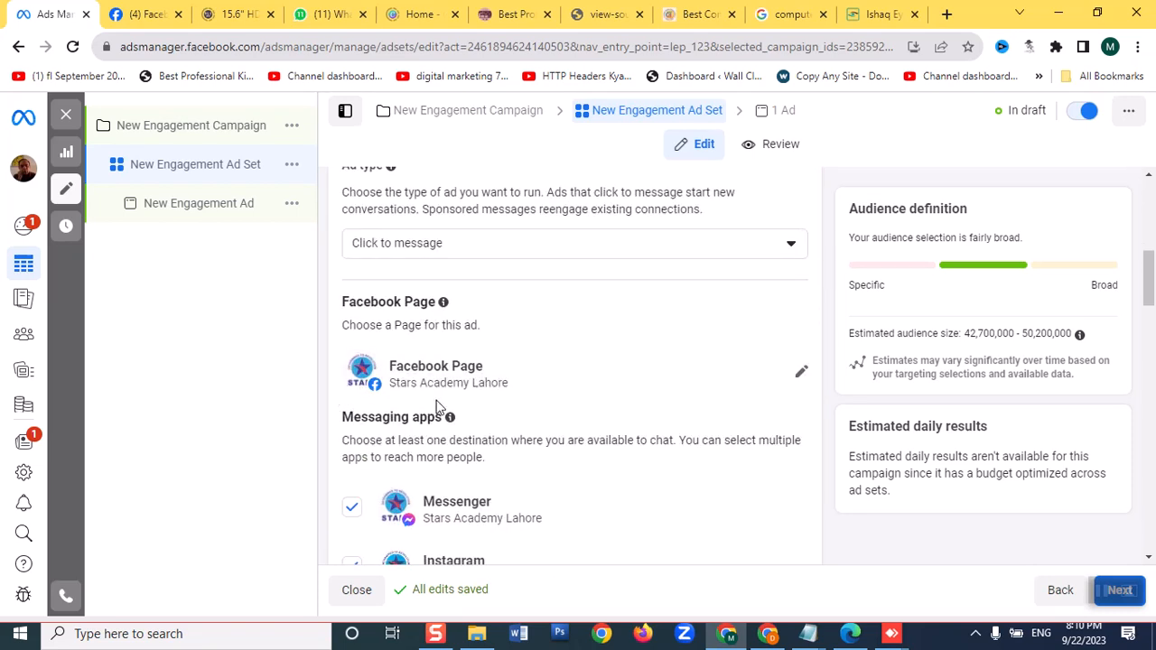
Choose Synergyydigitalmarketing as the Facebook Page for the ad set
click(801, 371)
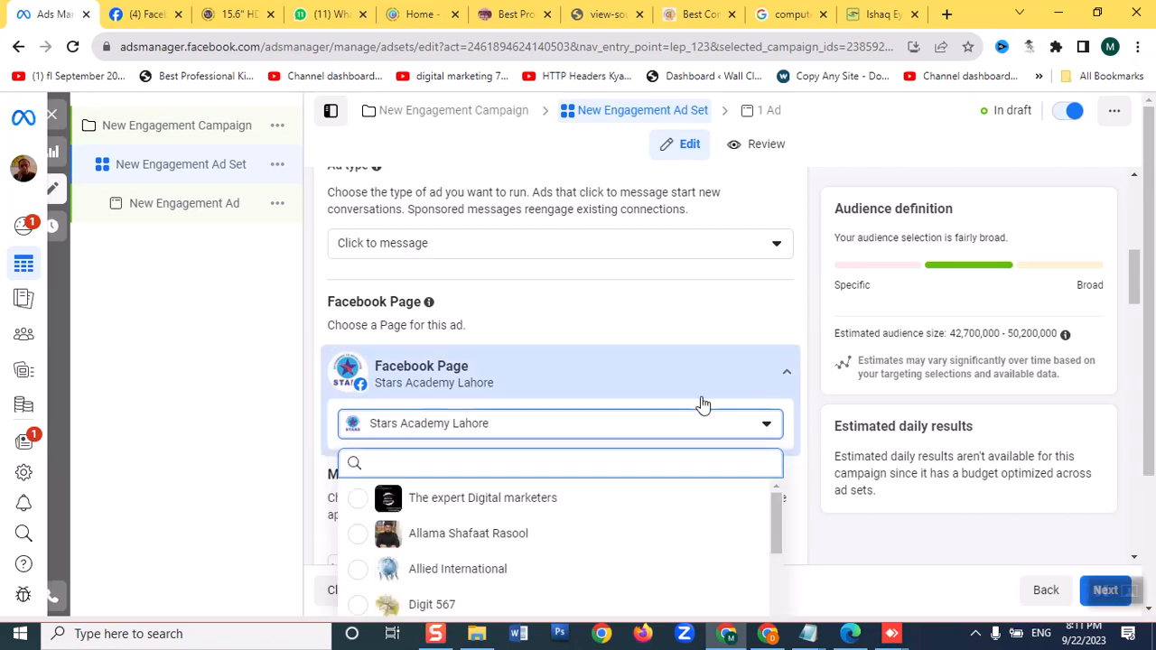
scroll(492, 533, down, 5)
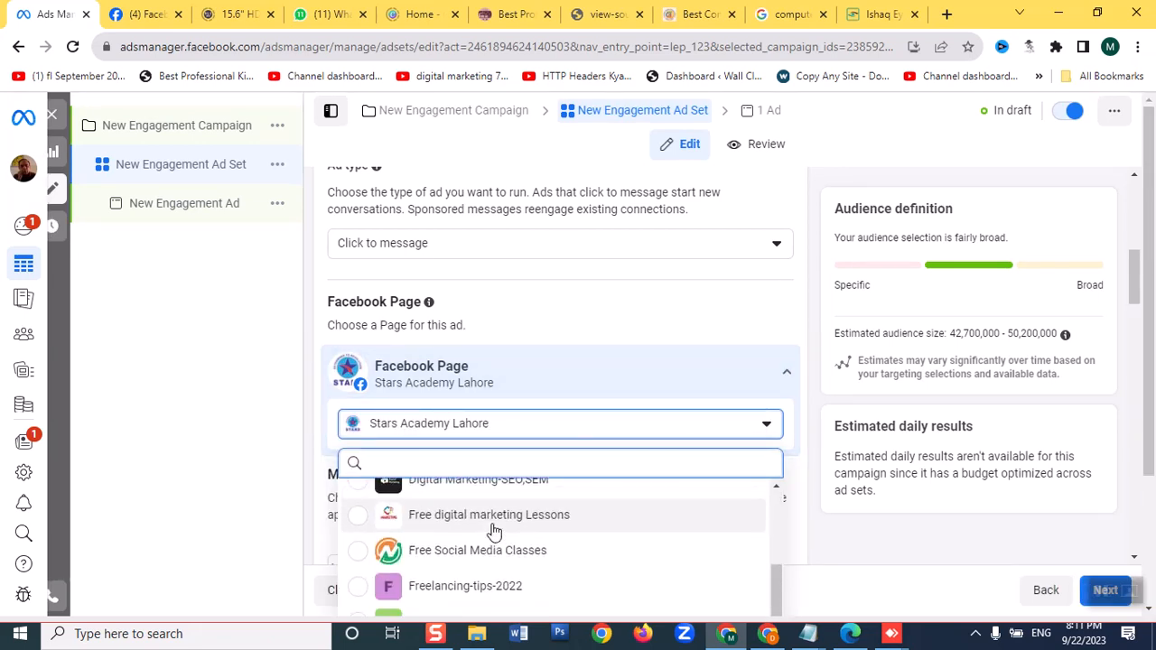
scroll(386, 540, down, 1)
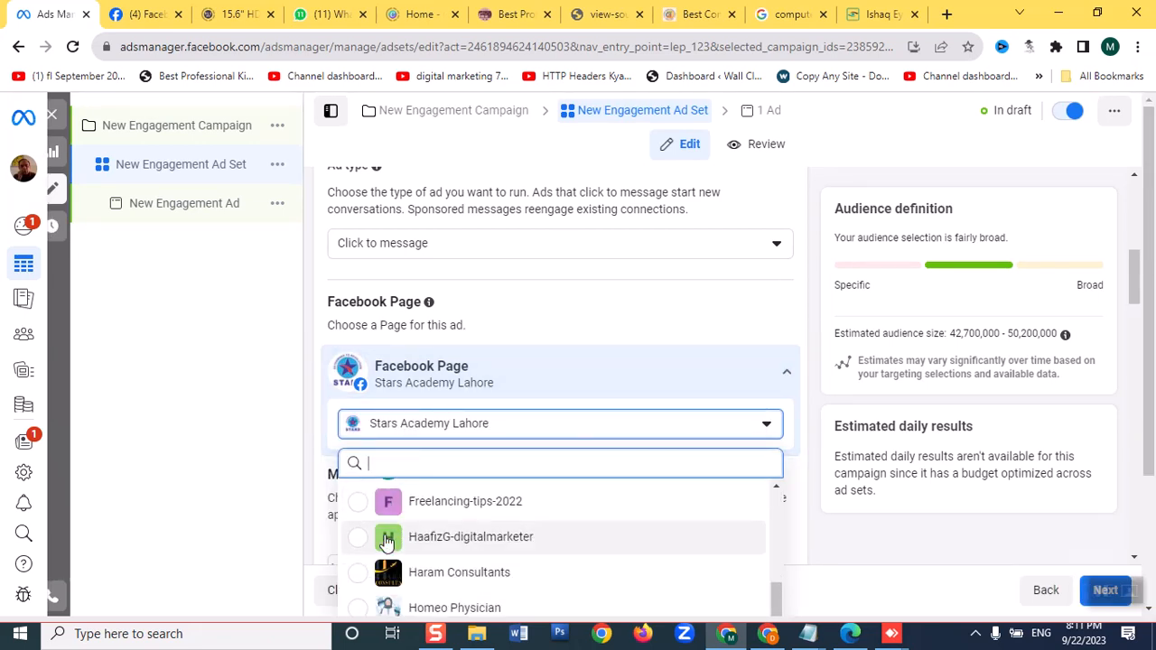
scroll(387, 540, down, 4)
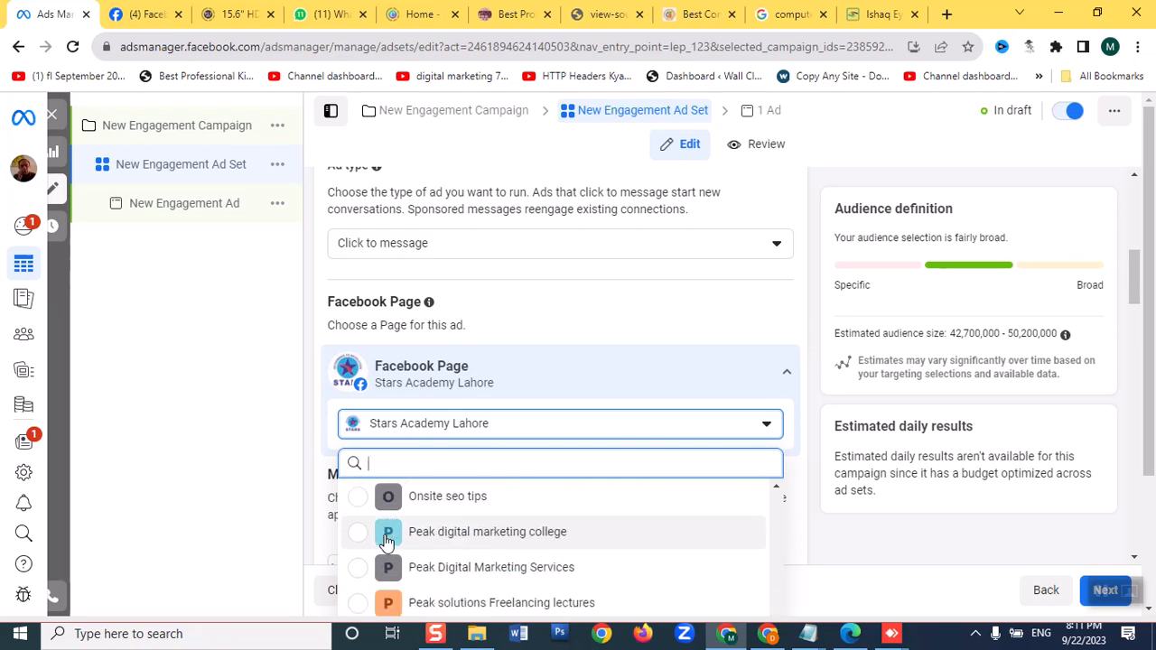
scroll(386, 540, up, 3)
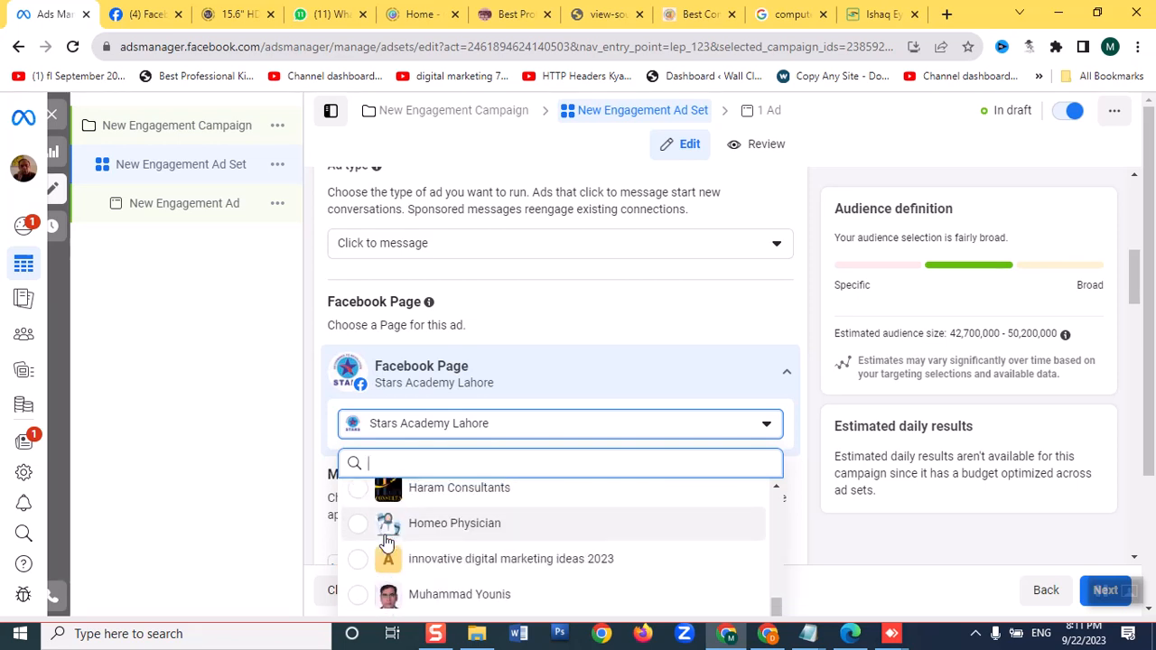
scroll(386, 540, down, 1)
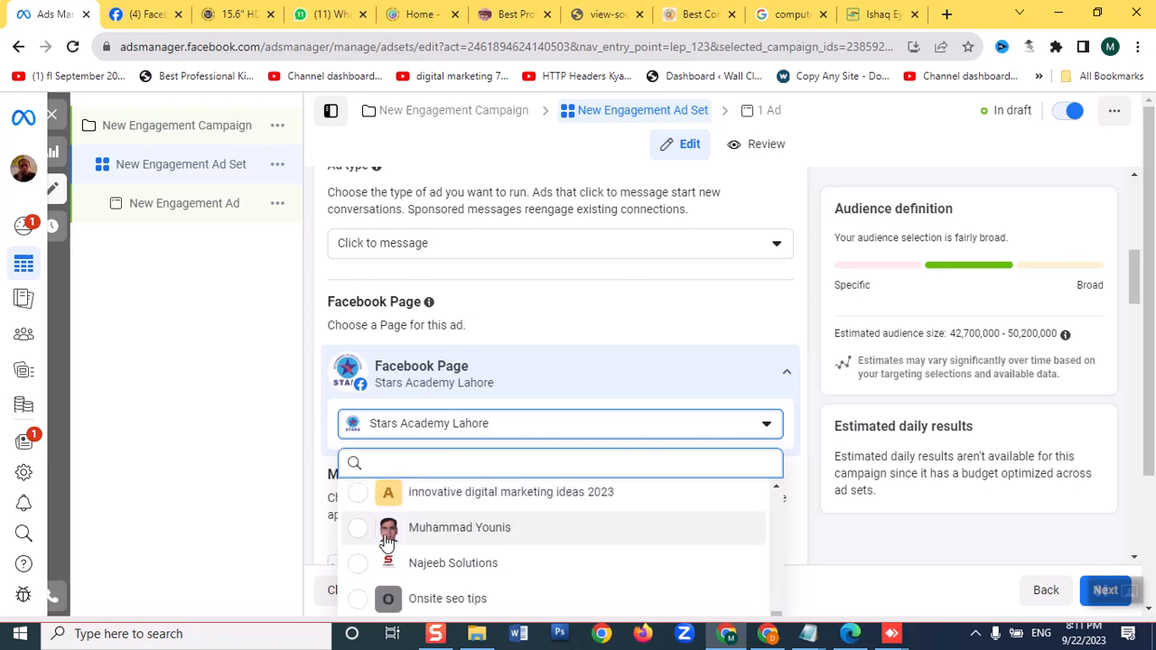
scroll(387, 540, down, 5)
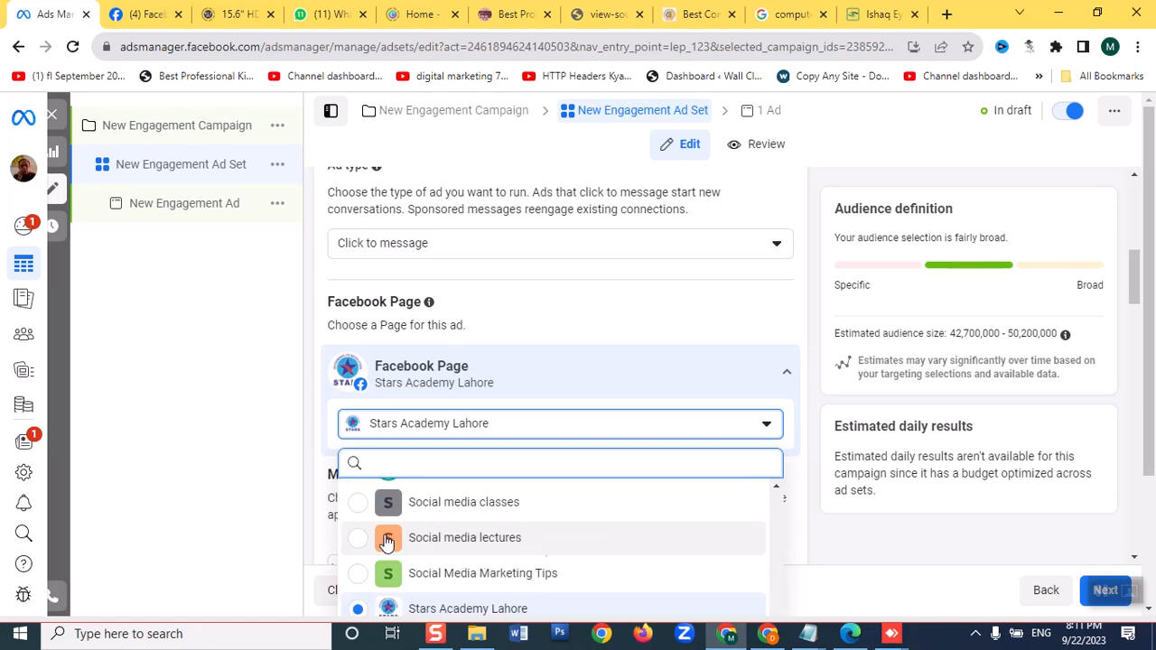
scroll(386, 540, down, 5)
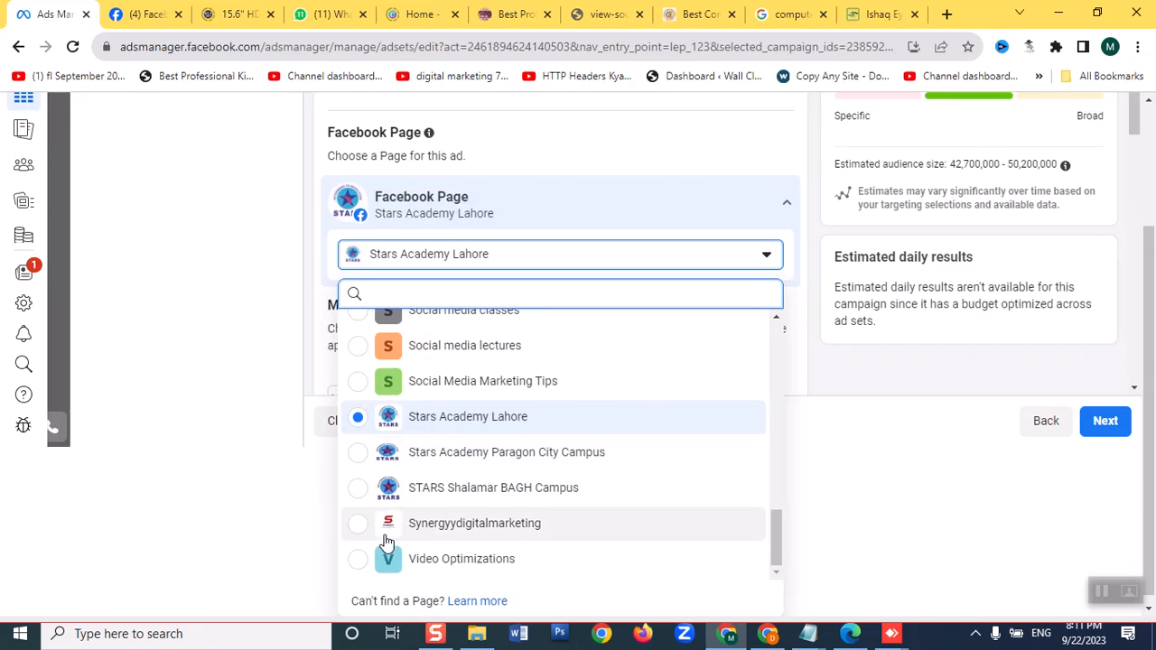
click(370, 533)
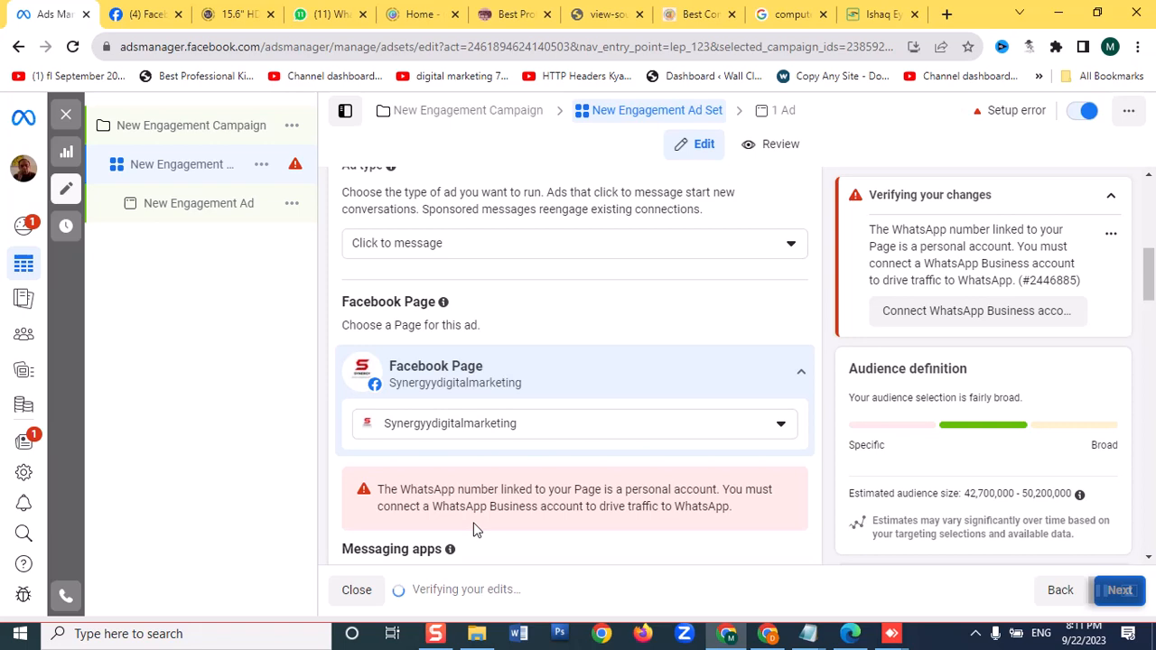
Set the ad set's Facebook Page to Najeeb Solutions
click(629, 434)
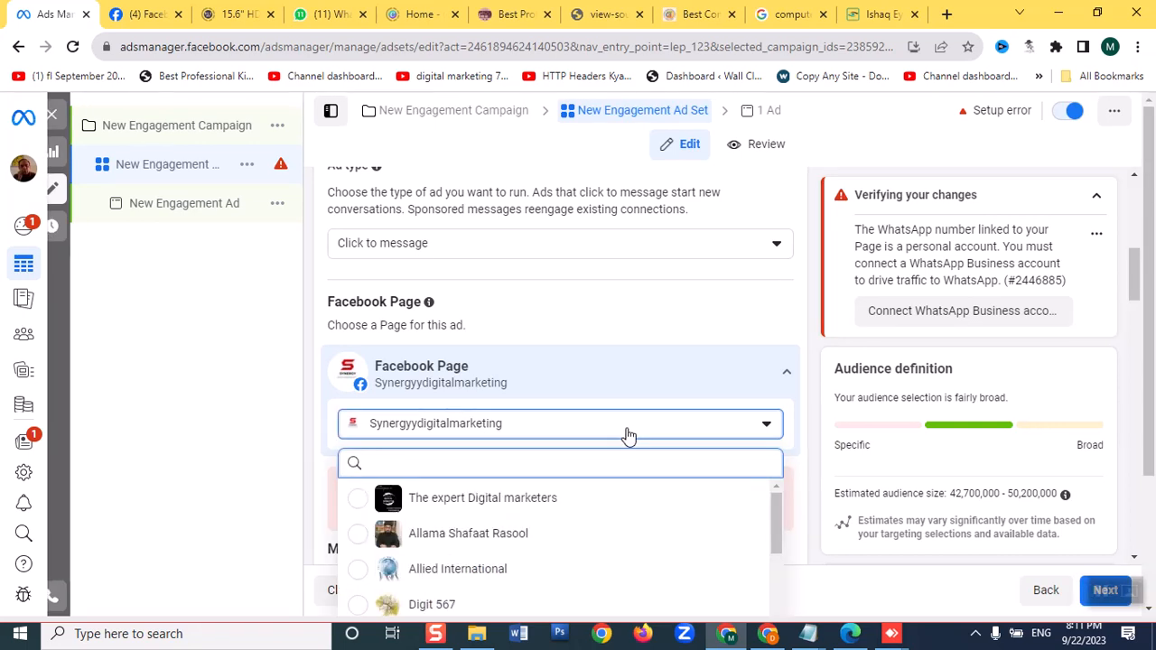
scroll(492, 502, down, 2)
scroll(502, 505, down, 5)
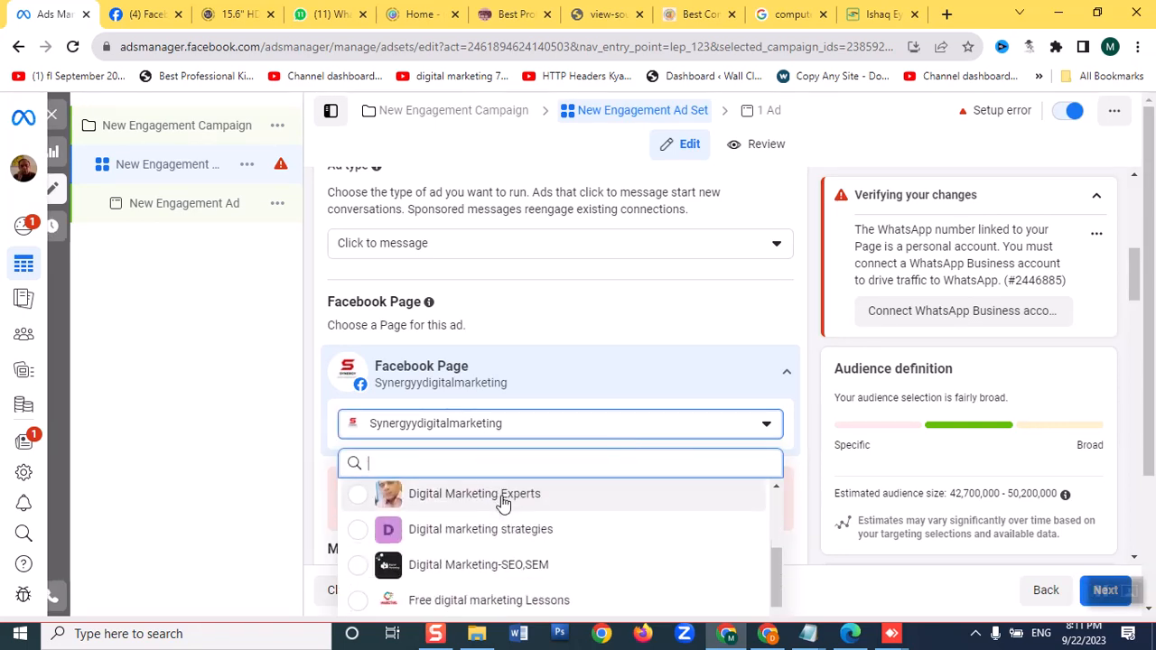
scroll(450, 534, up, 2)
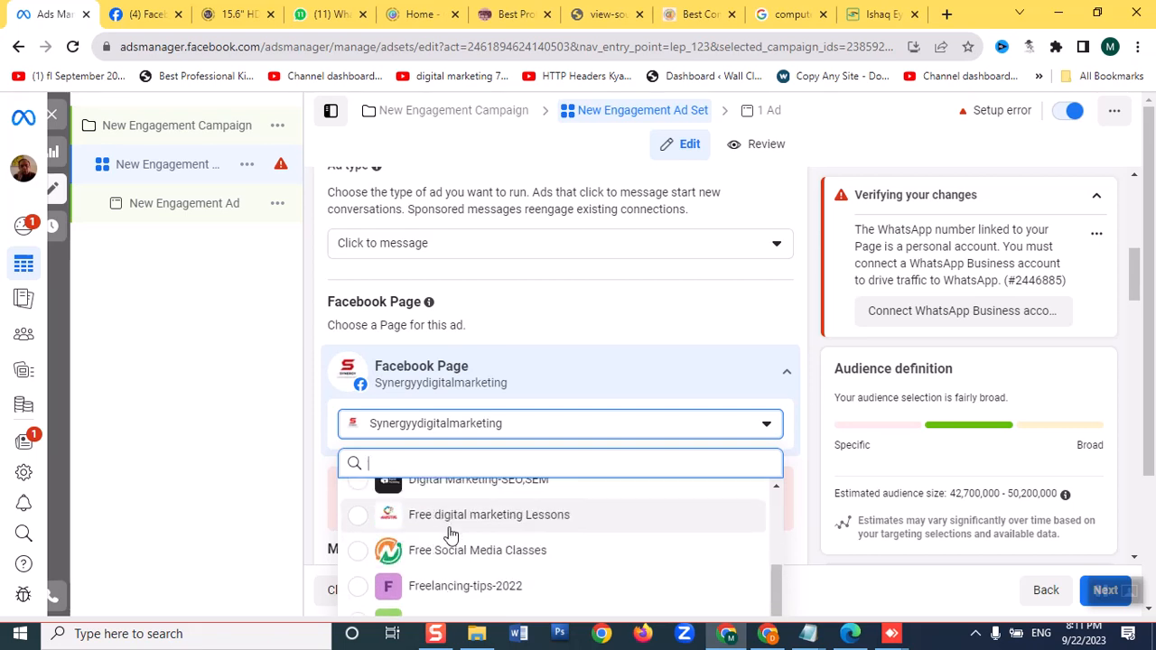
scroll(415, 560, down, 3)
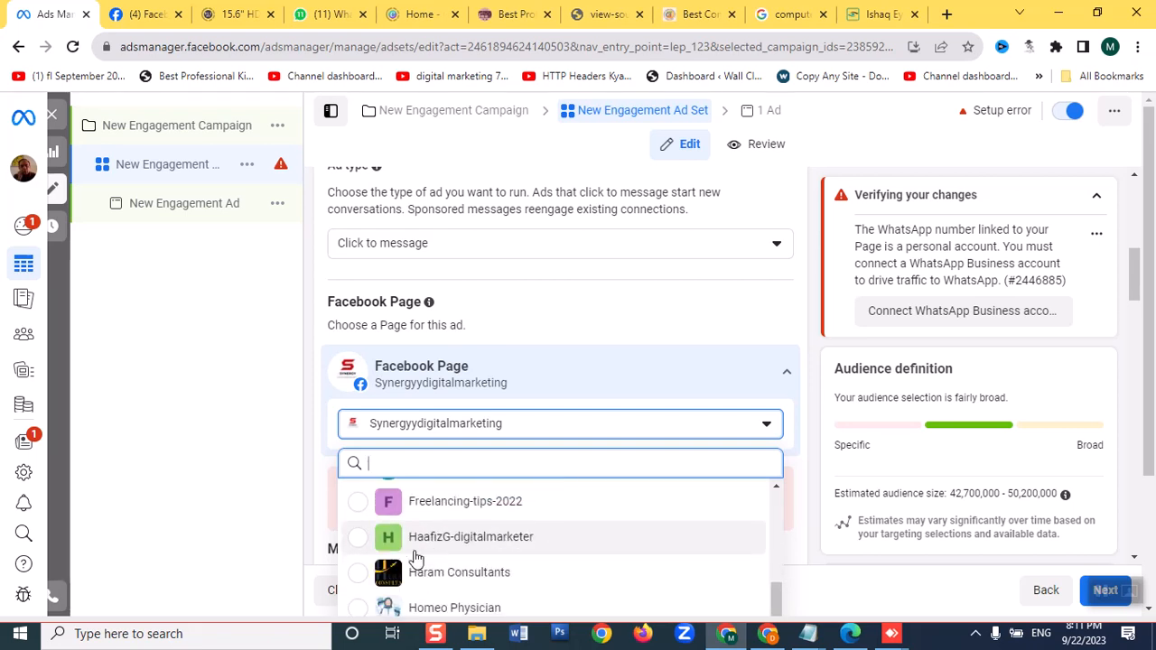
scroll(415, 560, down, 2)
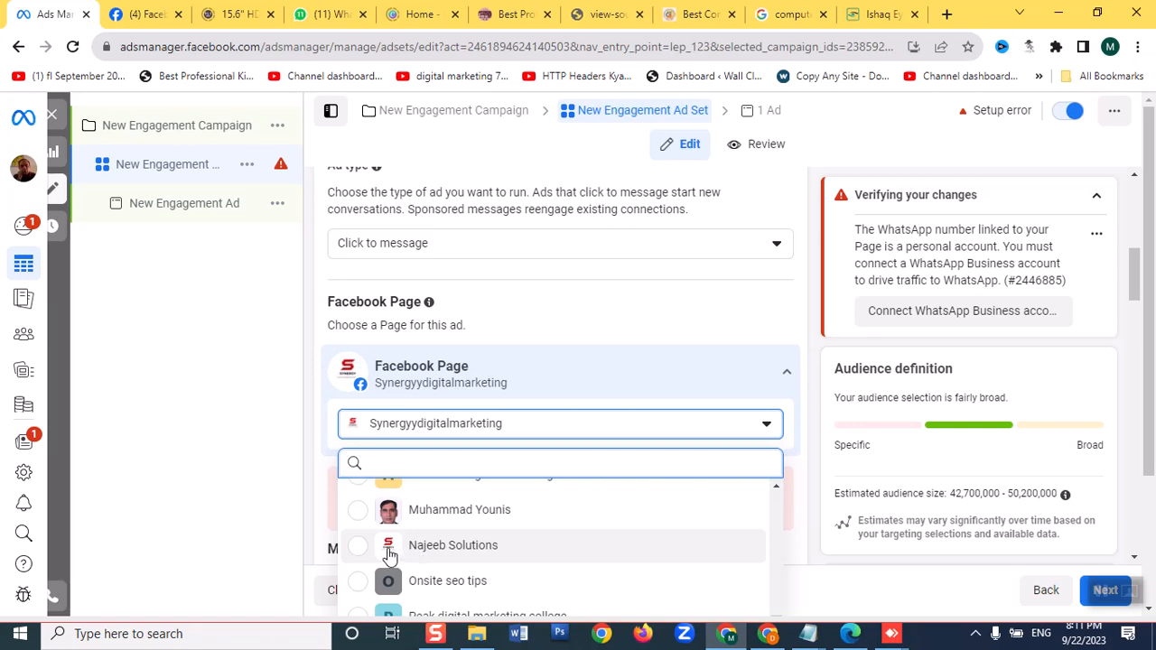
click(359, 549)
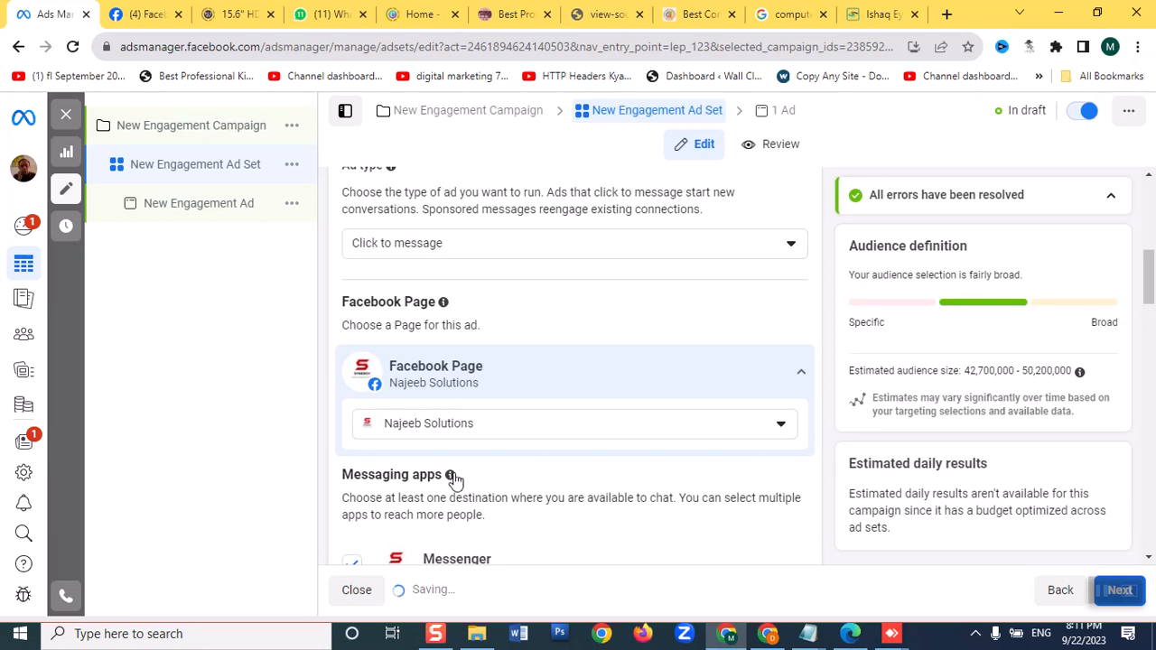
Deselect Messenger and Instagram in the ad set's messaging apps, keeping WhatsApp as the only chat destination
scroll(462, 465, down, 2)
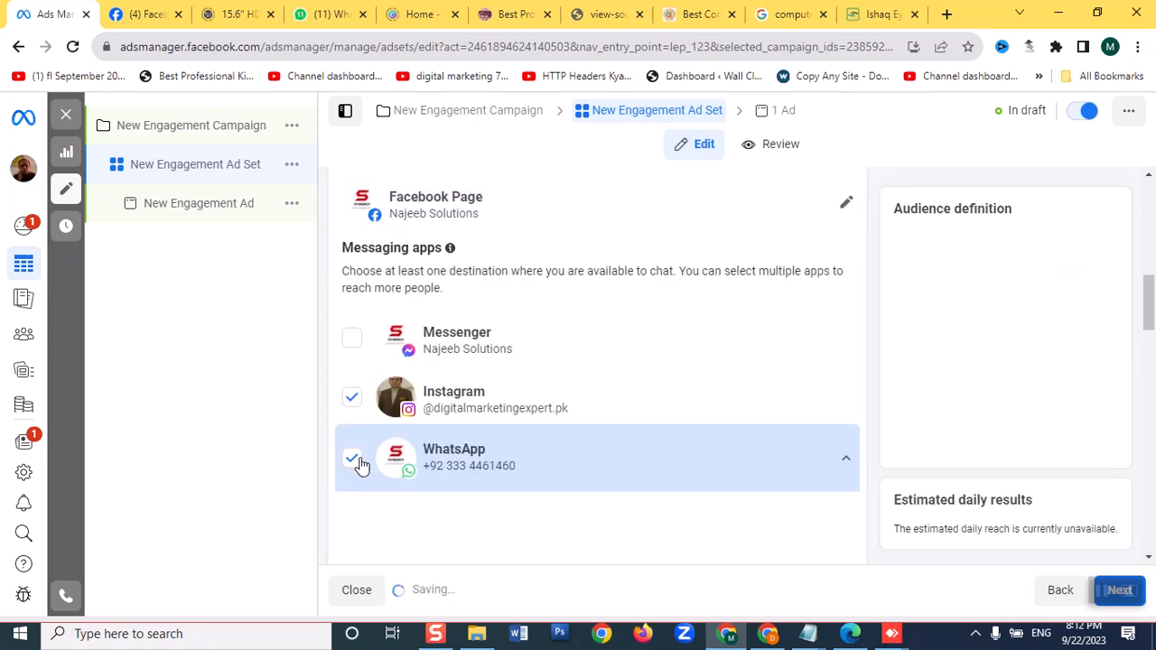
click(354, 405)
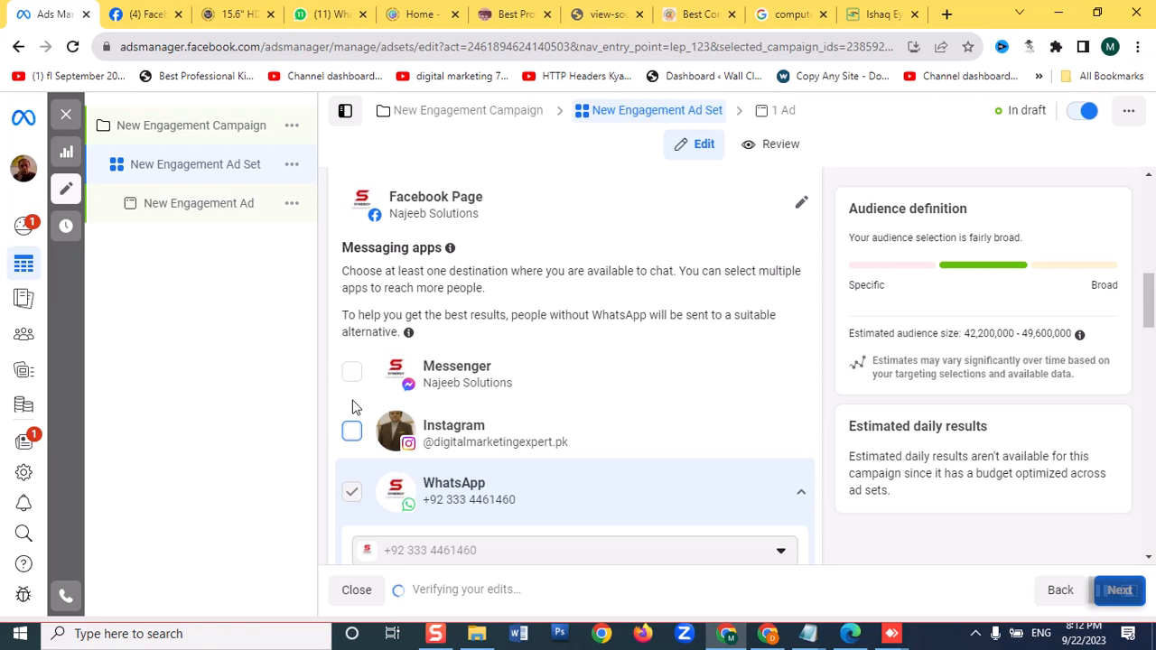
scroll(352, 407, down, 2)
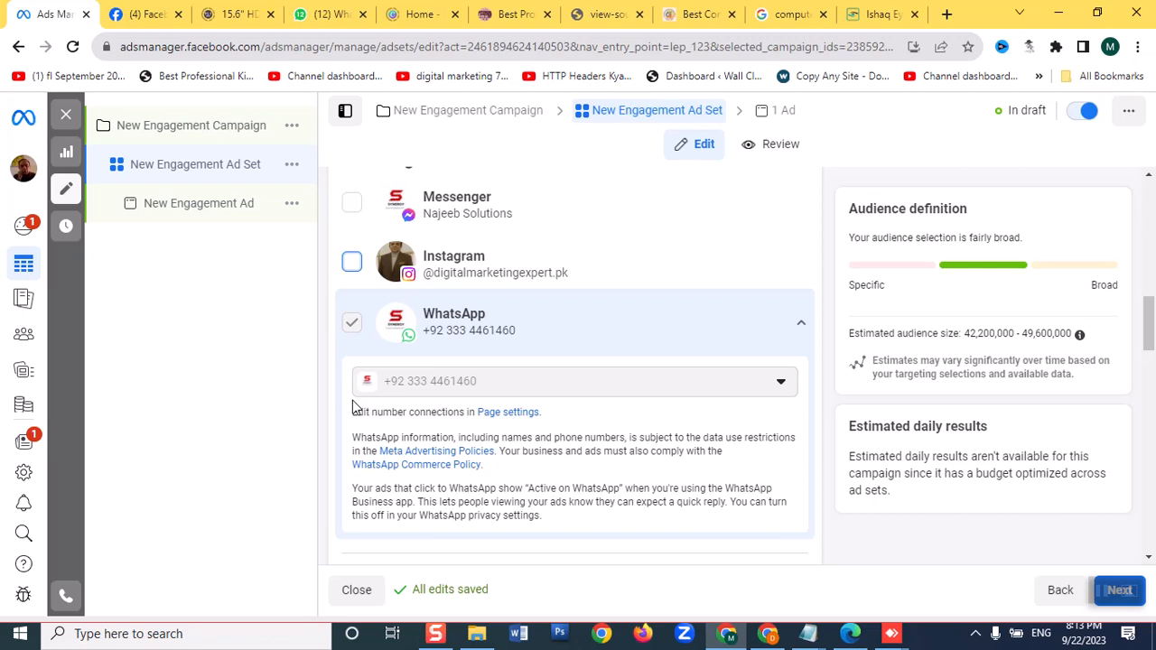
scroll(371, 348, down, 1)
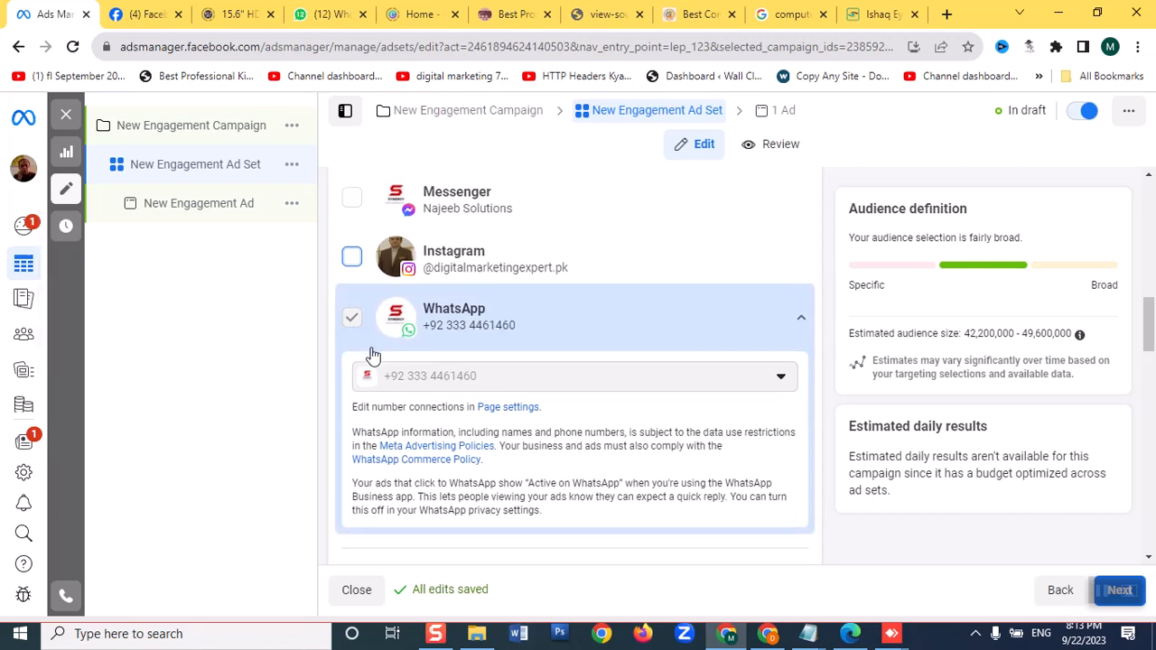
Go through the ad set's performance goal, schedule and audience settings, and open the audience age range for editing
scroll(374, 354, down, 3)
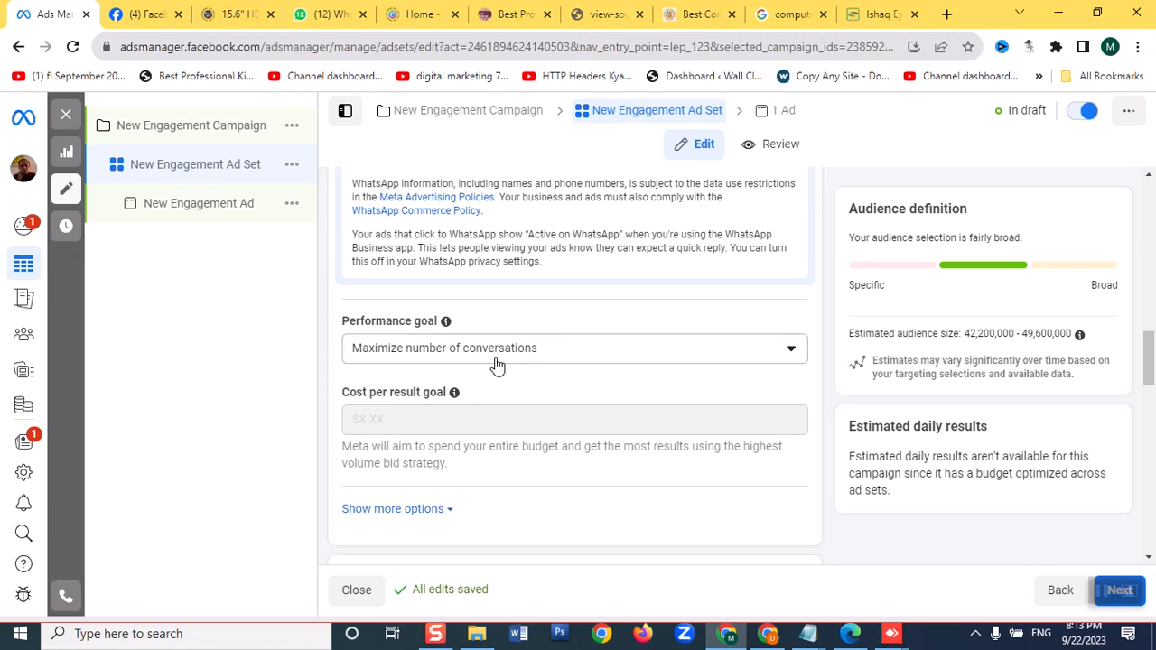
scroll(497, 364, down, 3)
scroll(496, 364, up, 4)
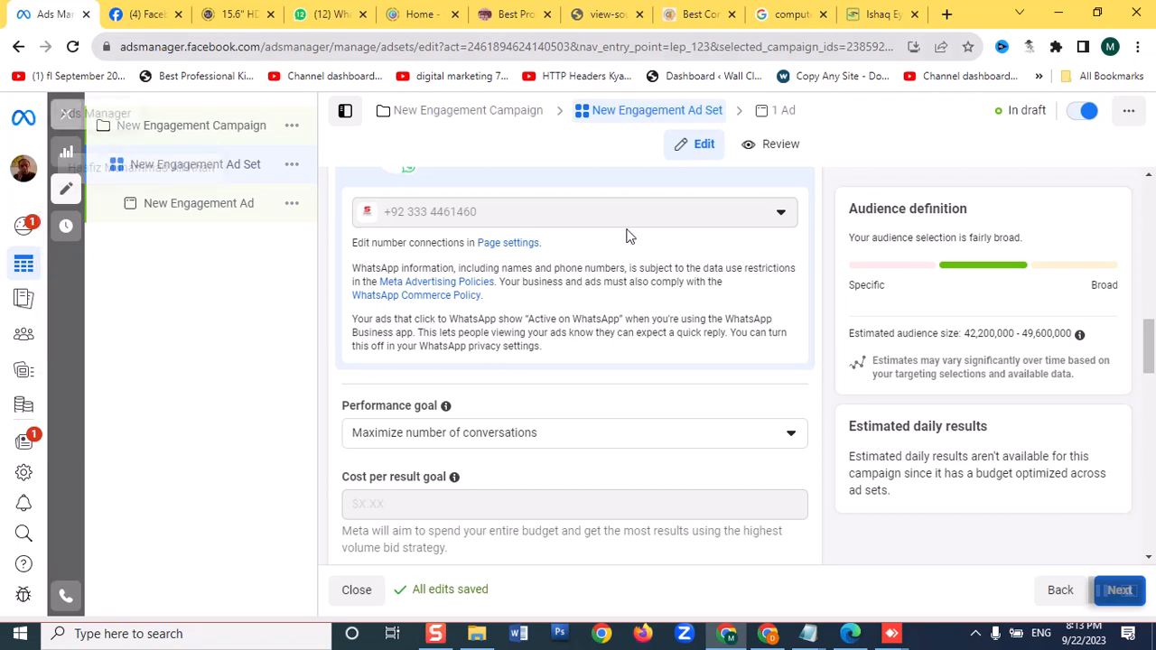
scroll(632, 245, down, 2)
scroll(639, 265, down, 2)
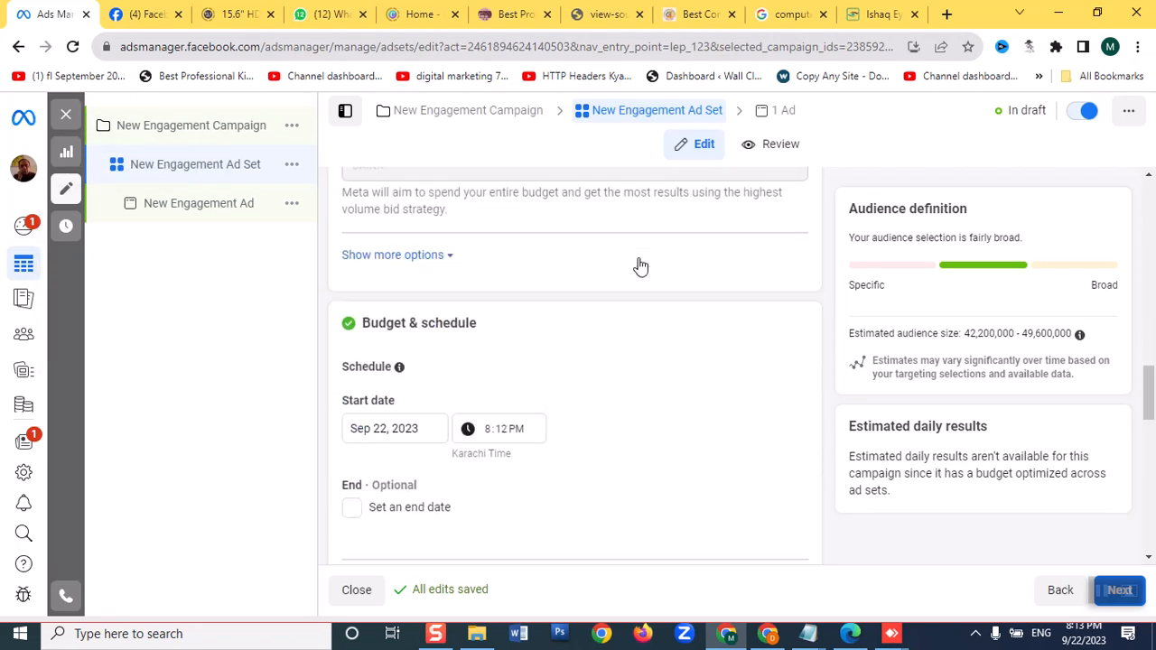
scroll(638, 265, down, 1)
scroll(638, 265, down, 3)
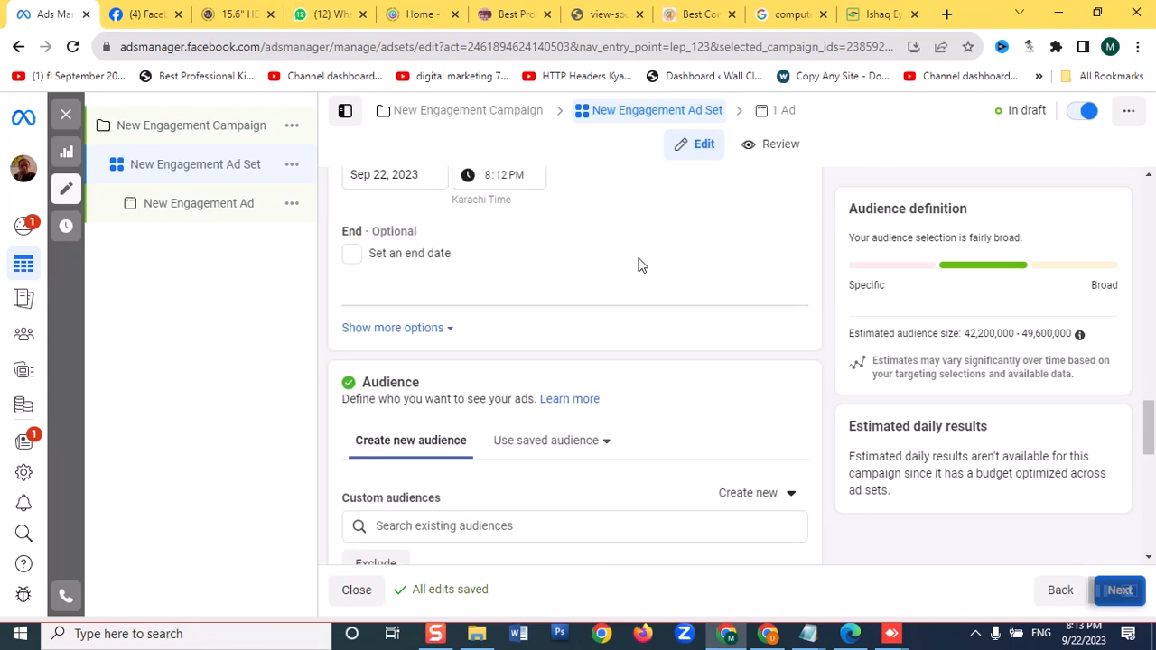
scroll(639, 263, down, 2)
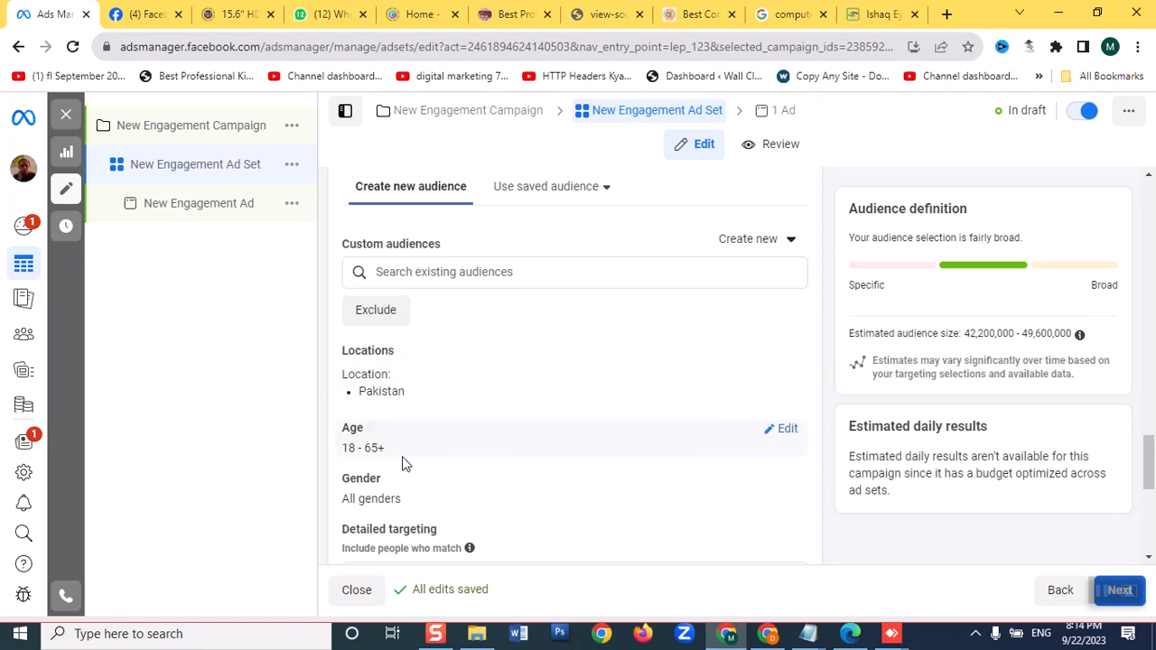
click(789, 431)
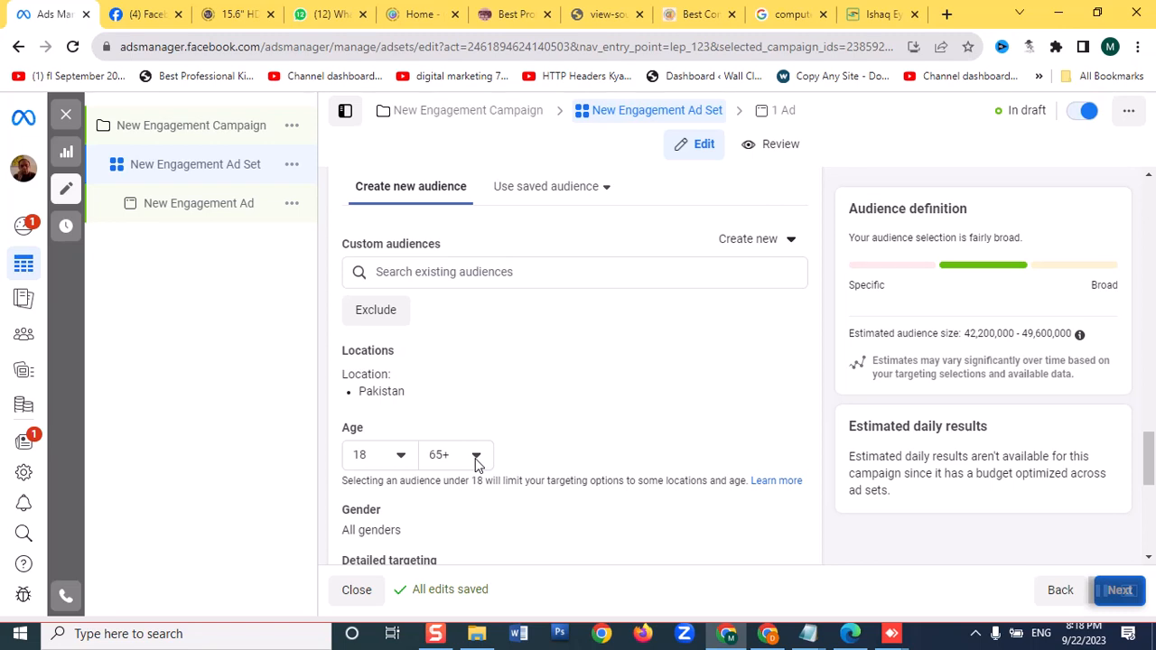
Switch the ad set from Advantage+ placements to Manual placements, and open the New Engagement Ad
scroll(476, 462, down, 5)
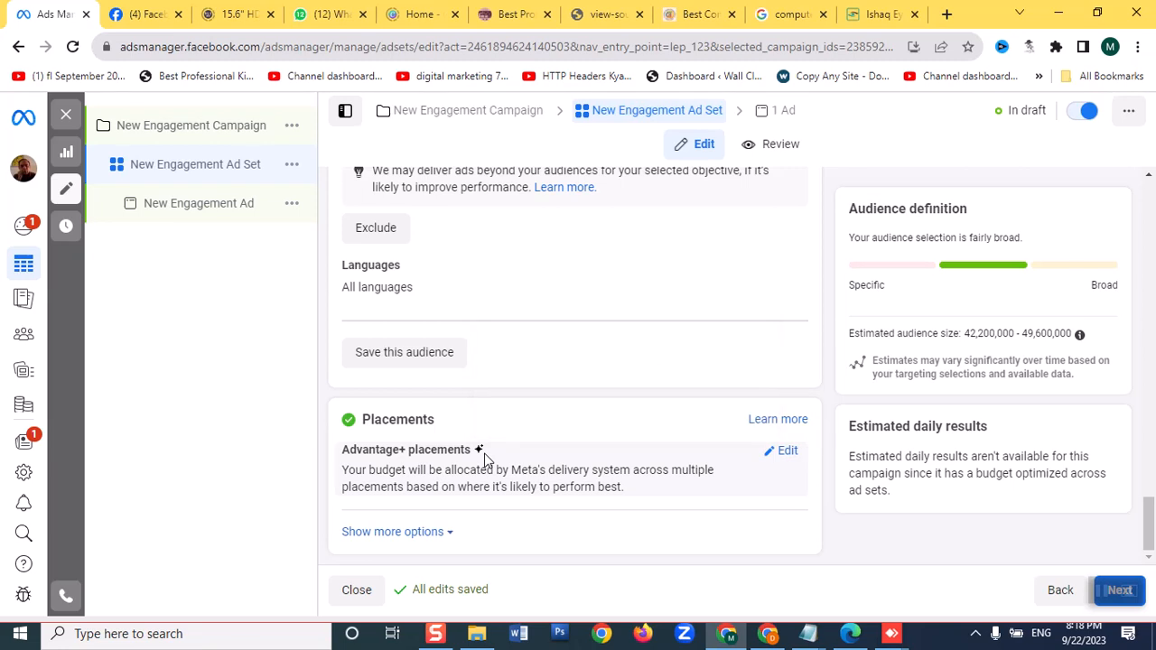
click(784, 451)
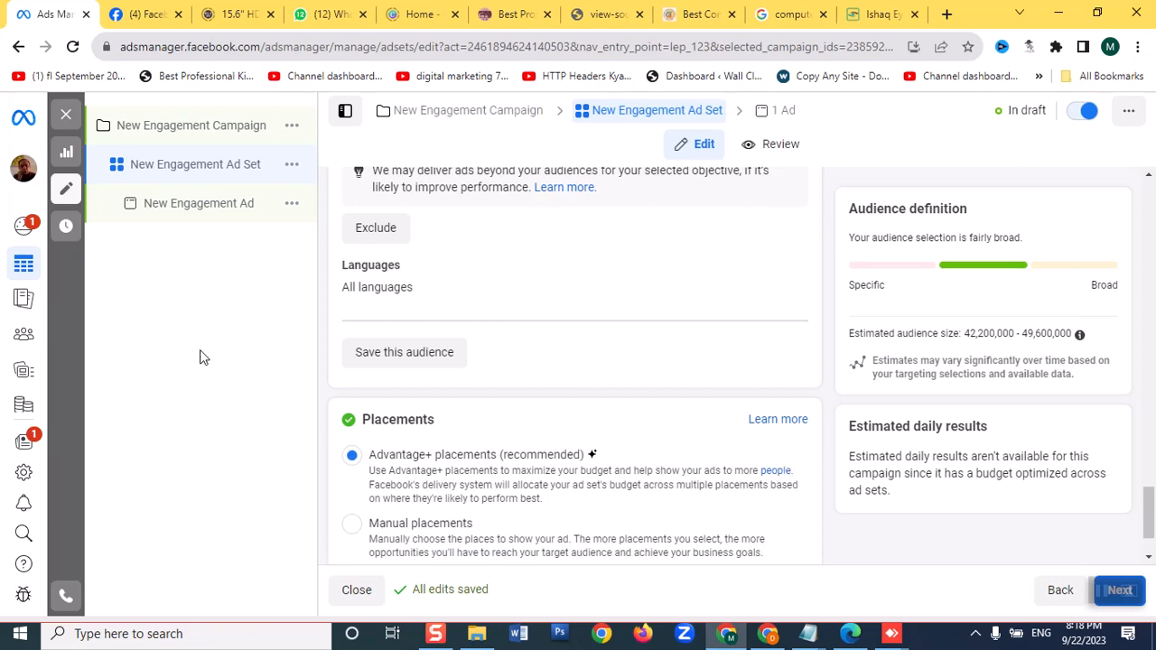
scroll(388, 441, down, 1)
click(390, 441)
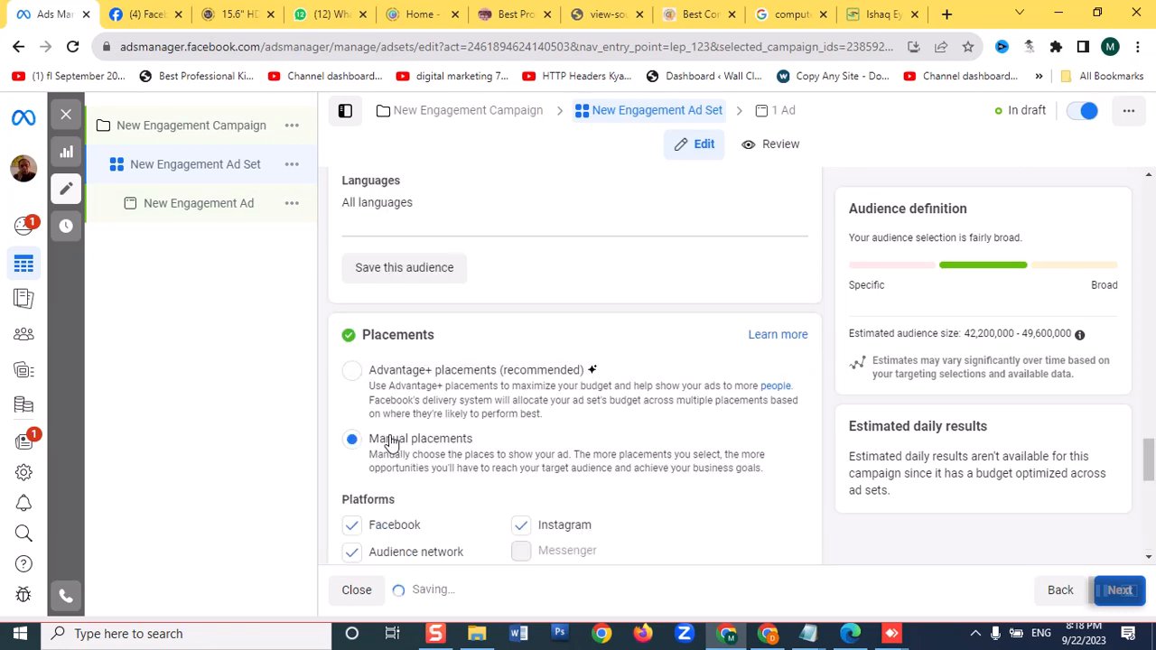
scroll(390, 437, down, 2)
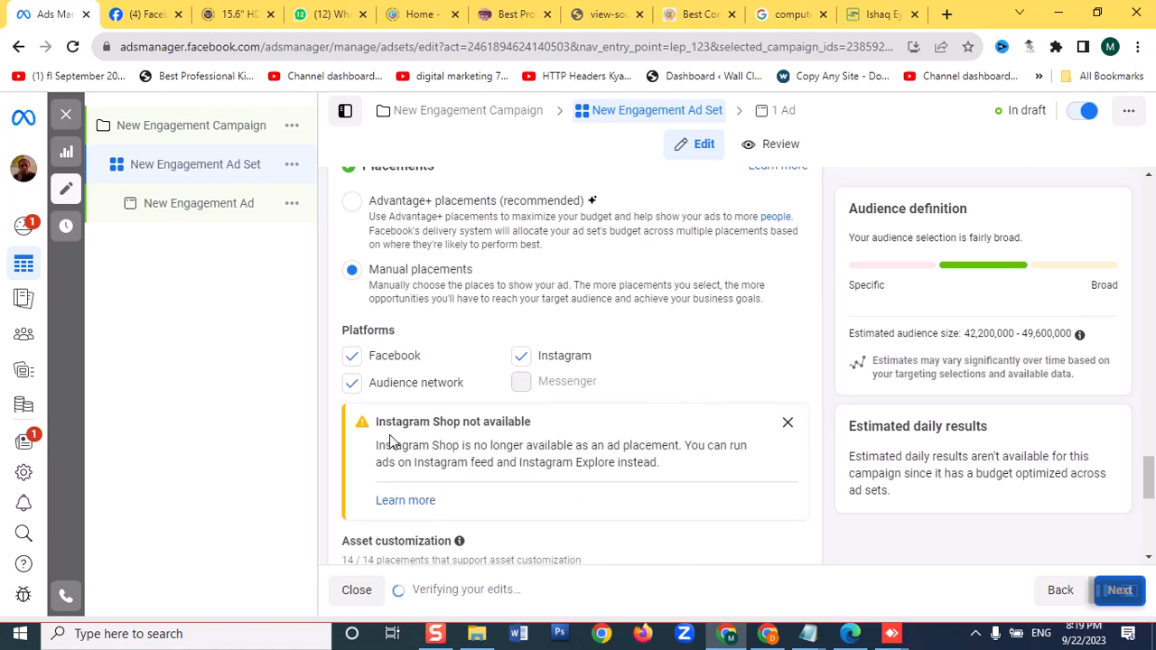
scroll(389, 440, up, 5)
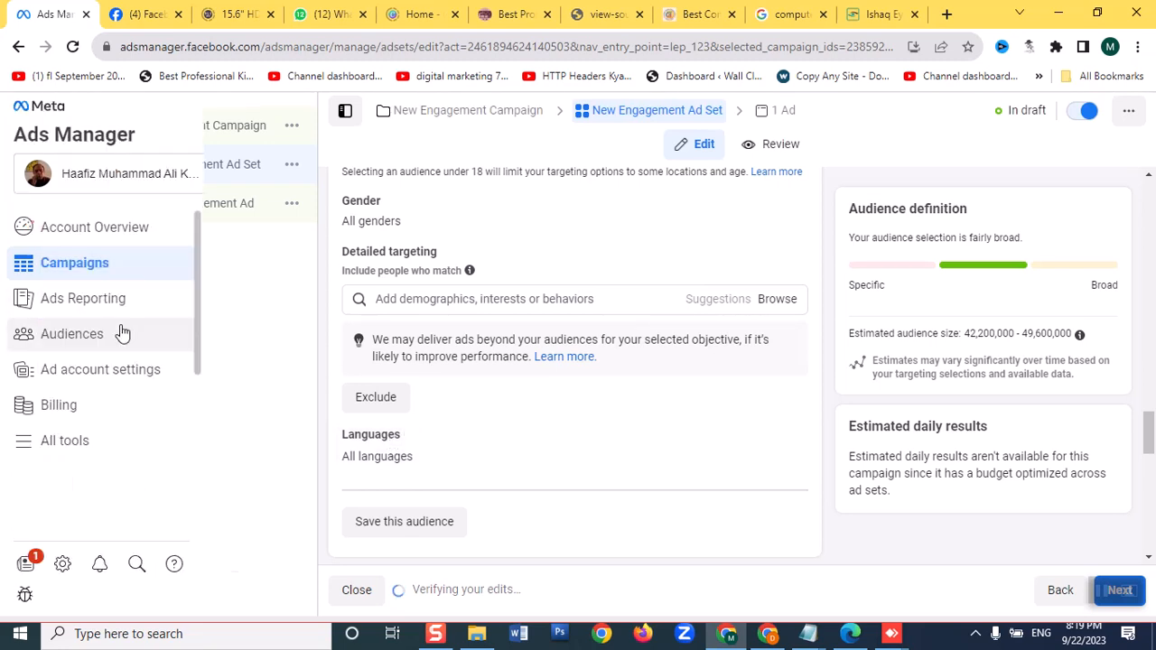
click(215, 208)
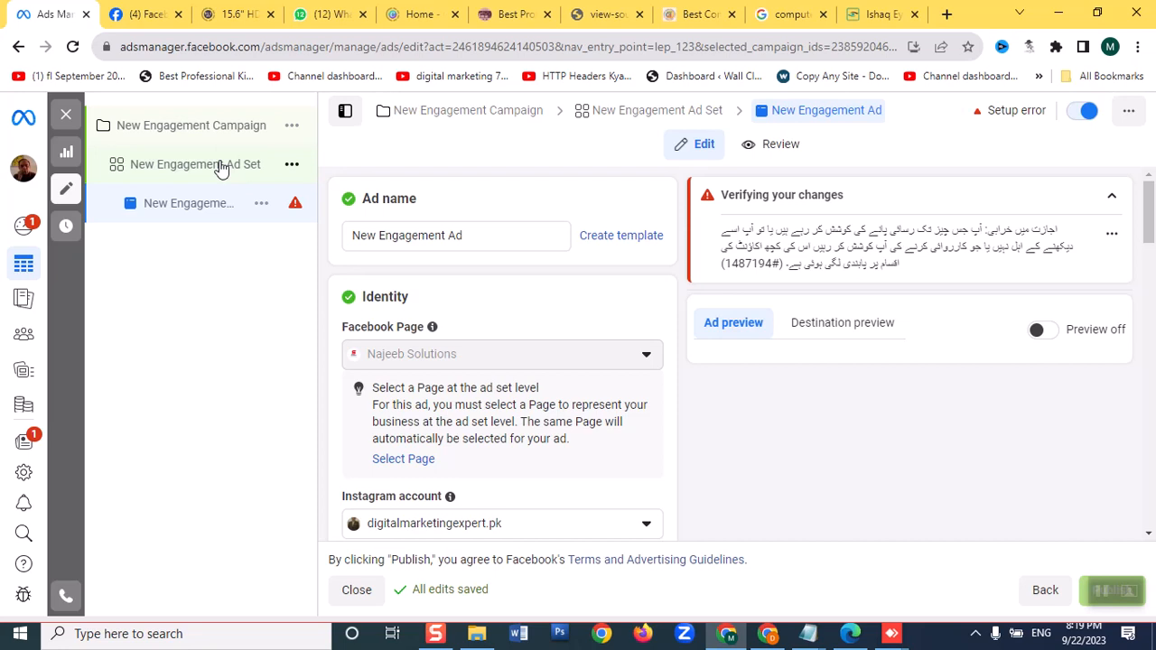
Return to the New Engagement Ad Set and set the maximum age of its audience to 25
click(219, 166)
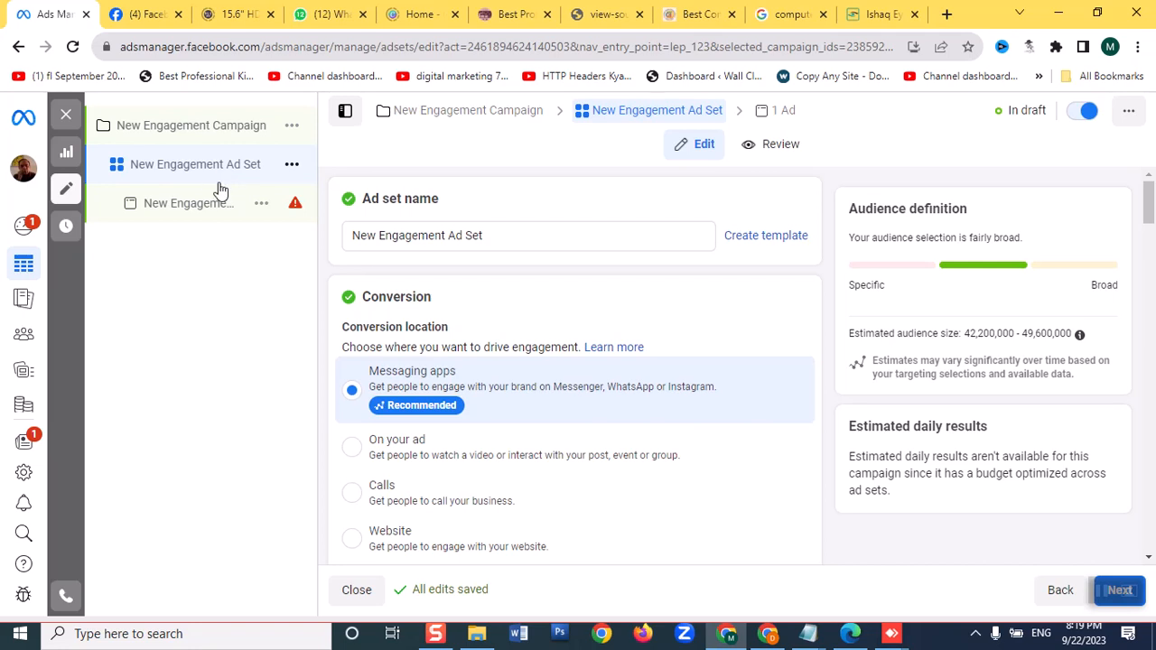
scroll(584, 393, down, 5)
scroll(584, 393, down, 3)
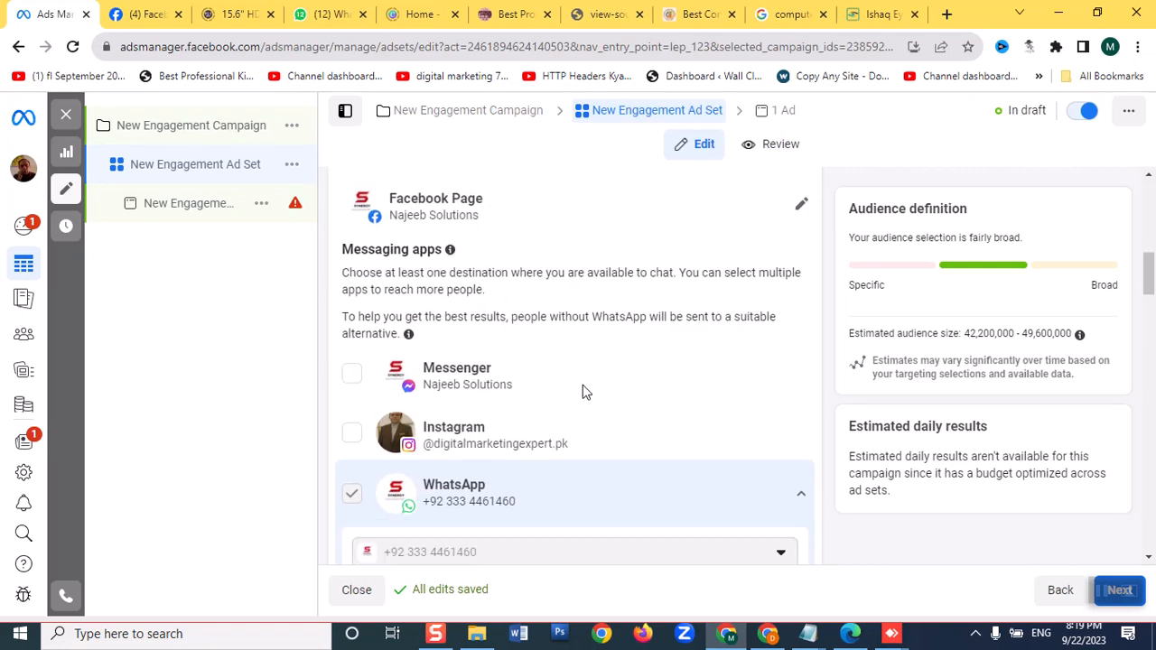
scroll(582, 391, down, 3)
scroll(582, 391, down, 5)
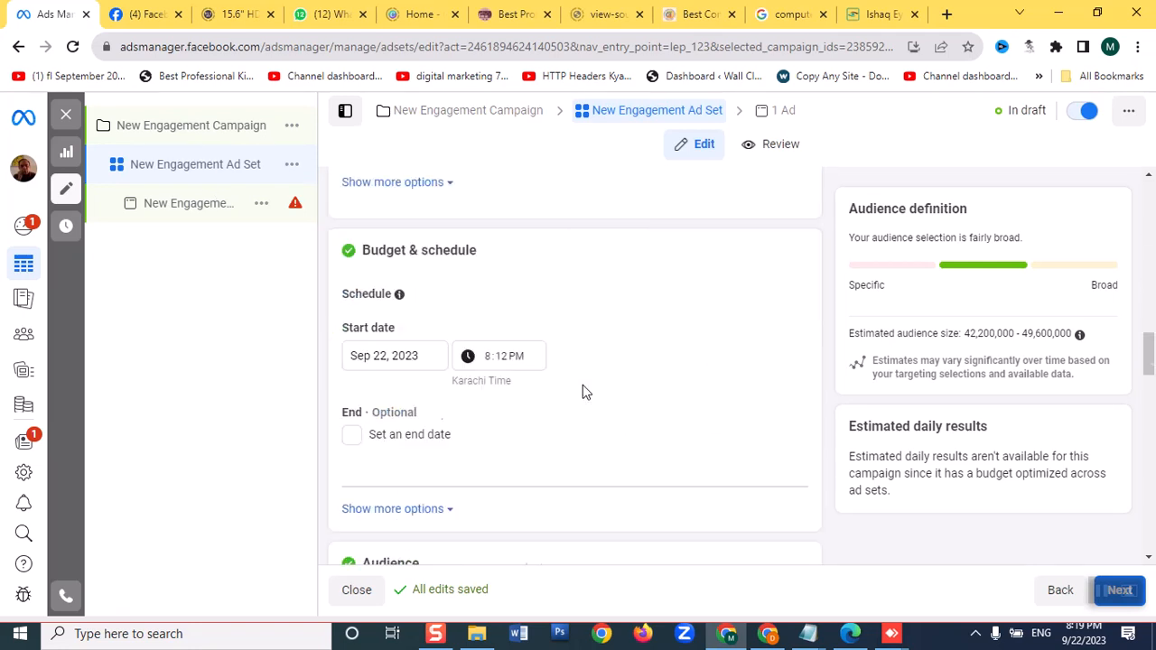
scroll(582, 392, down, 3)
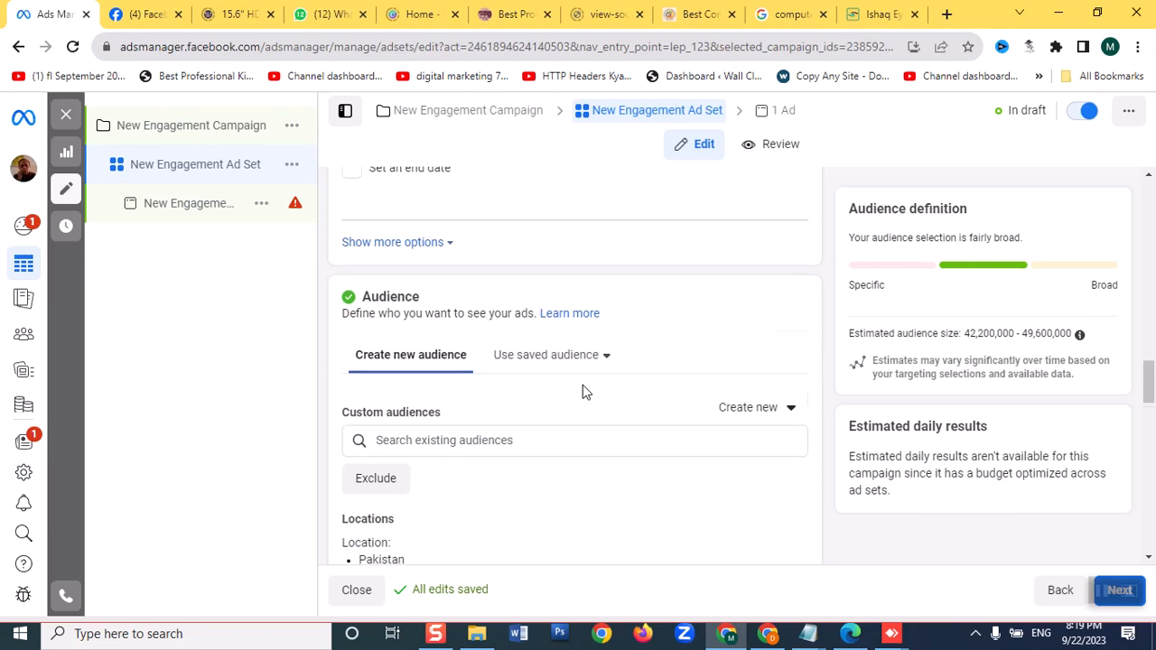
scroll(582, 392, down, 2)
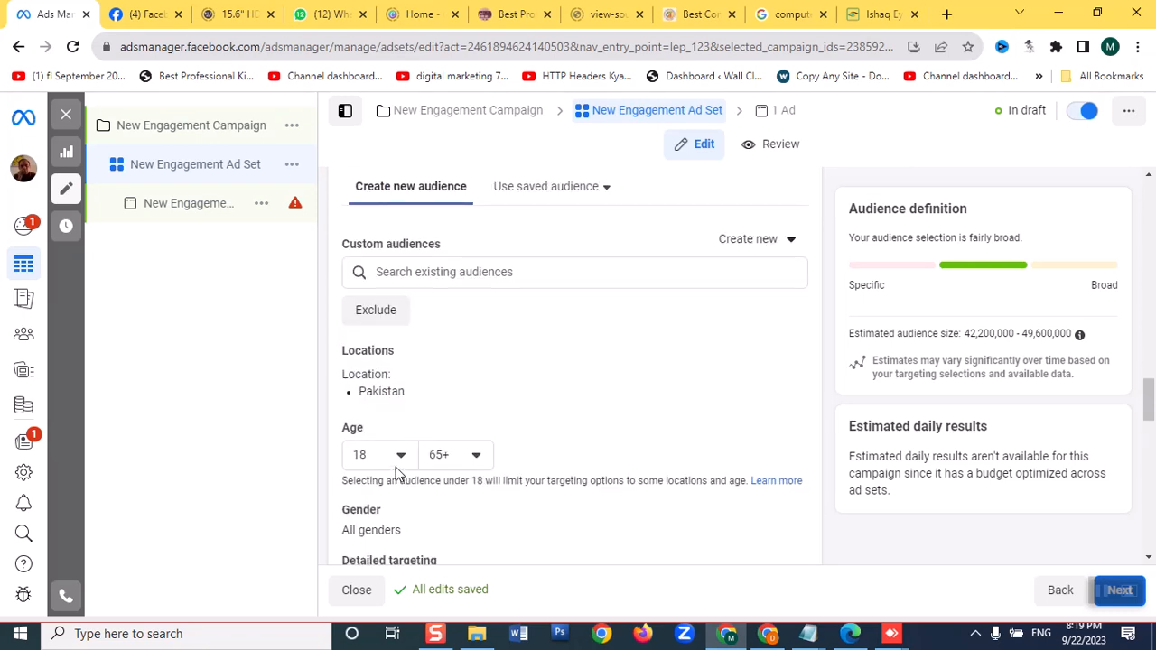
click(482, 458)
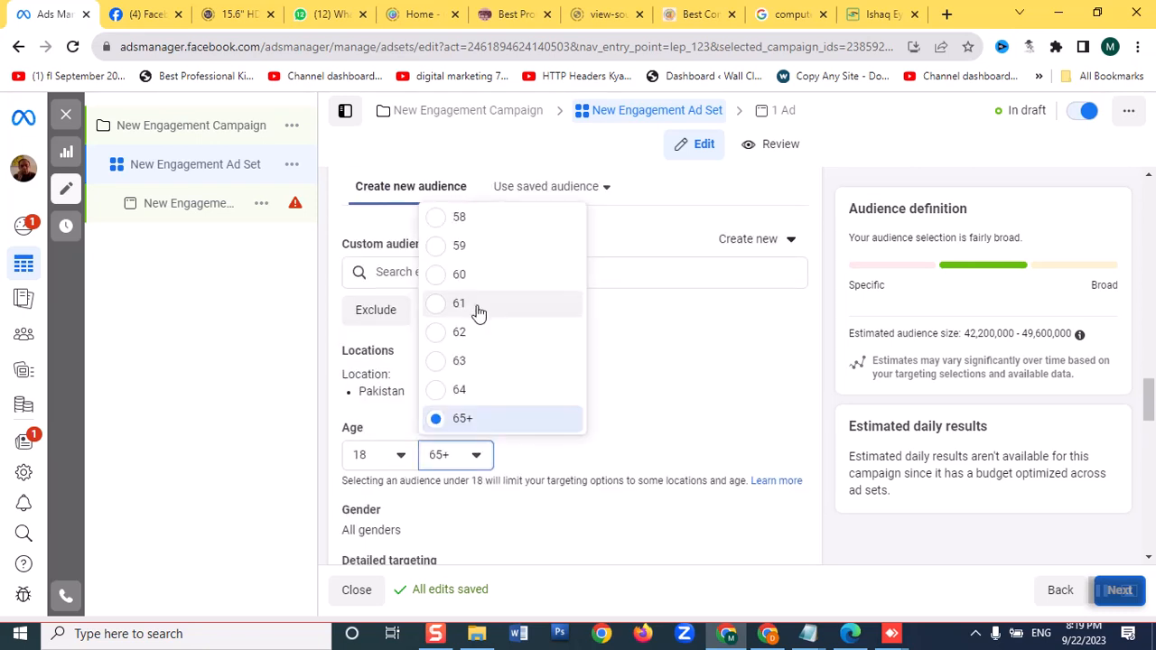
scroll(483, 318, up, 3)
scroll(483, 317, down, 1)
scroll(483, 317, up, 10)
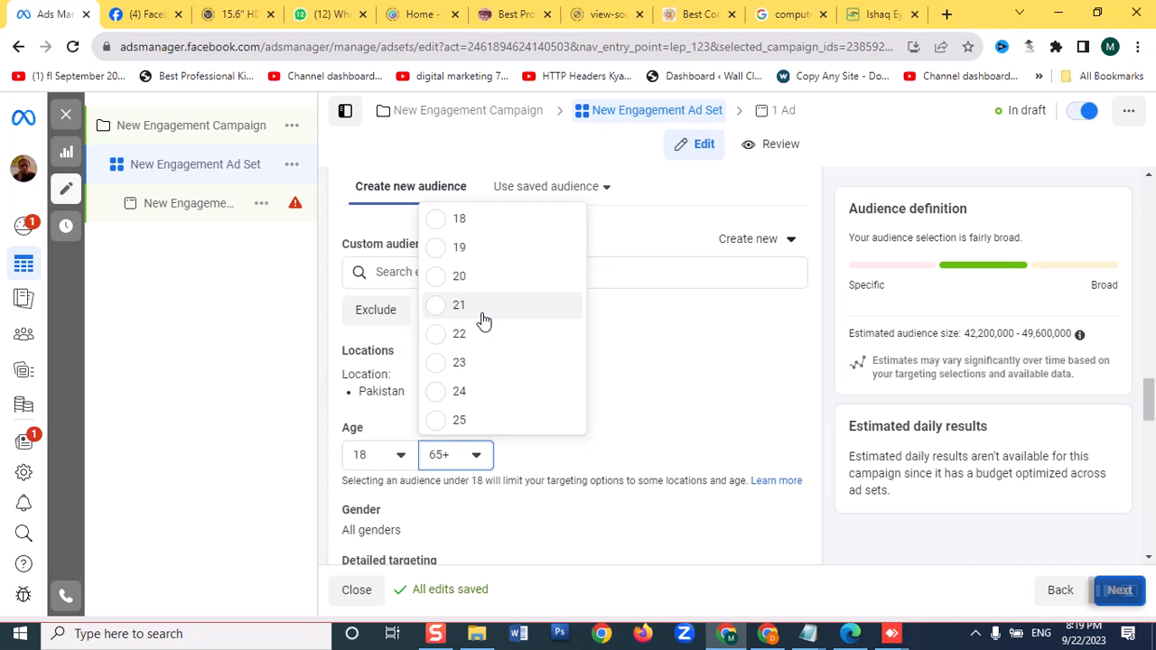
click(459, 425)
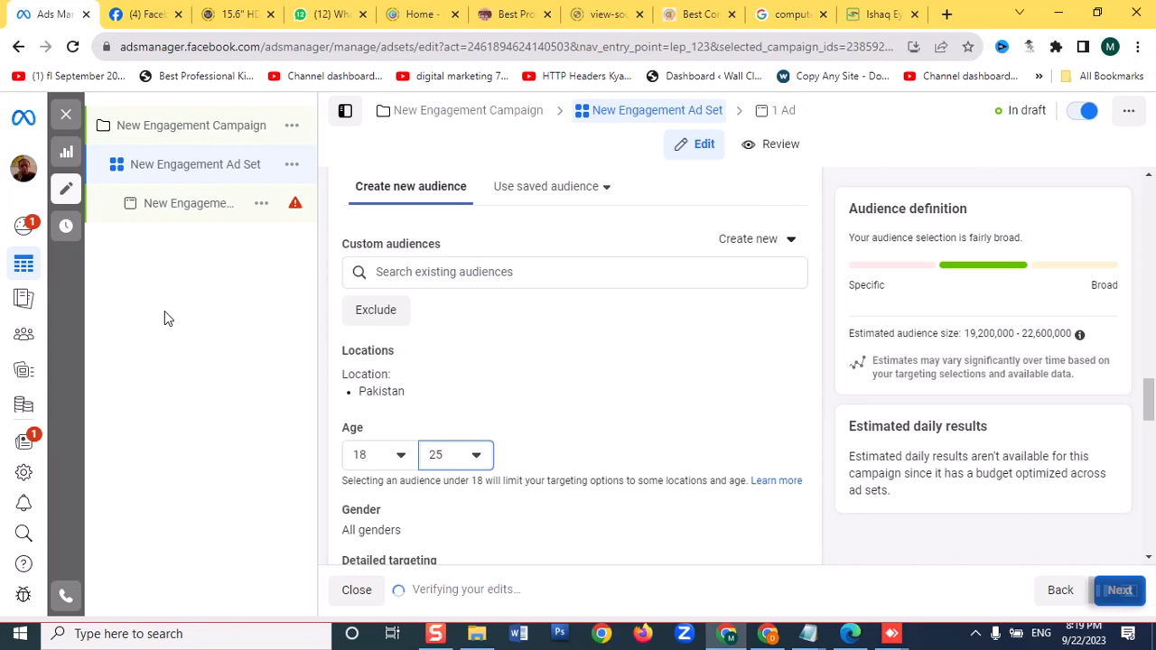
Create a second ad set in the New Engagement Campaign
click(291, 127)
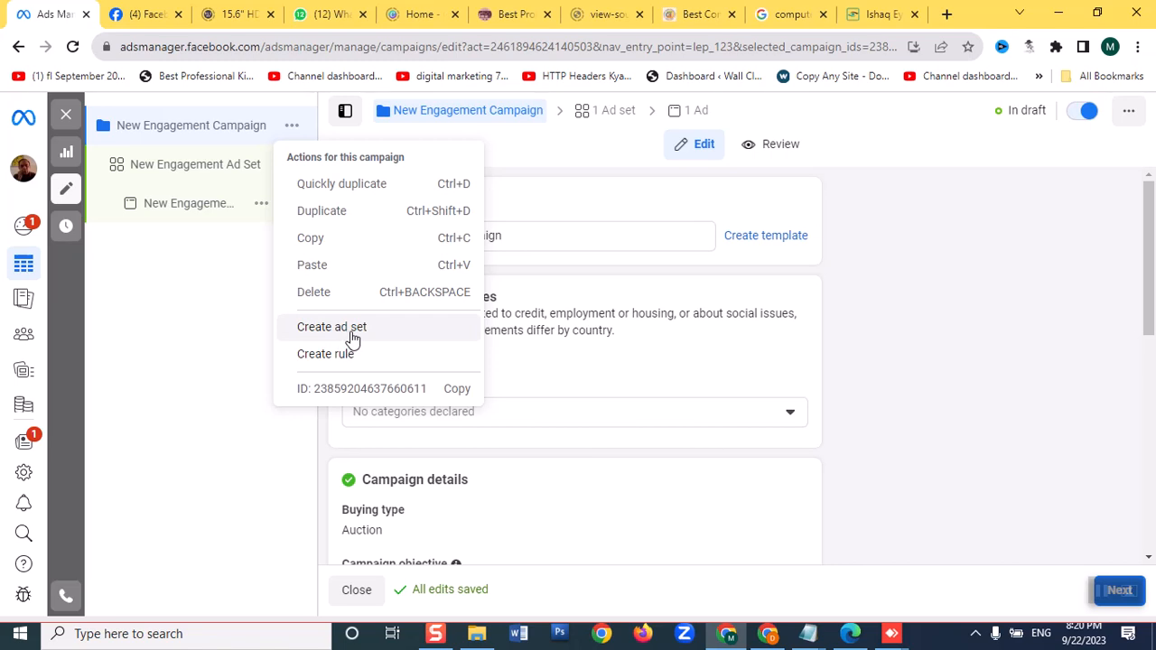
click(142, 358)
click(294, 126)
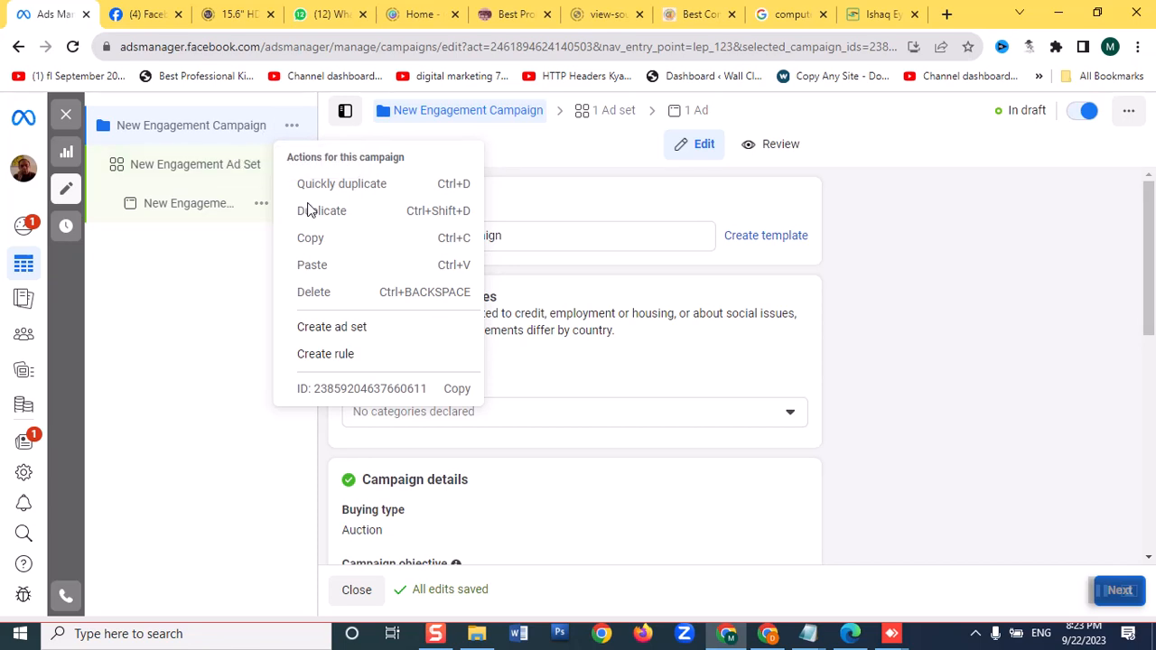
click(351, 330)
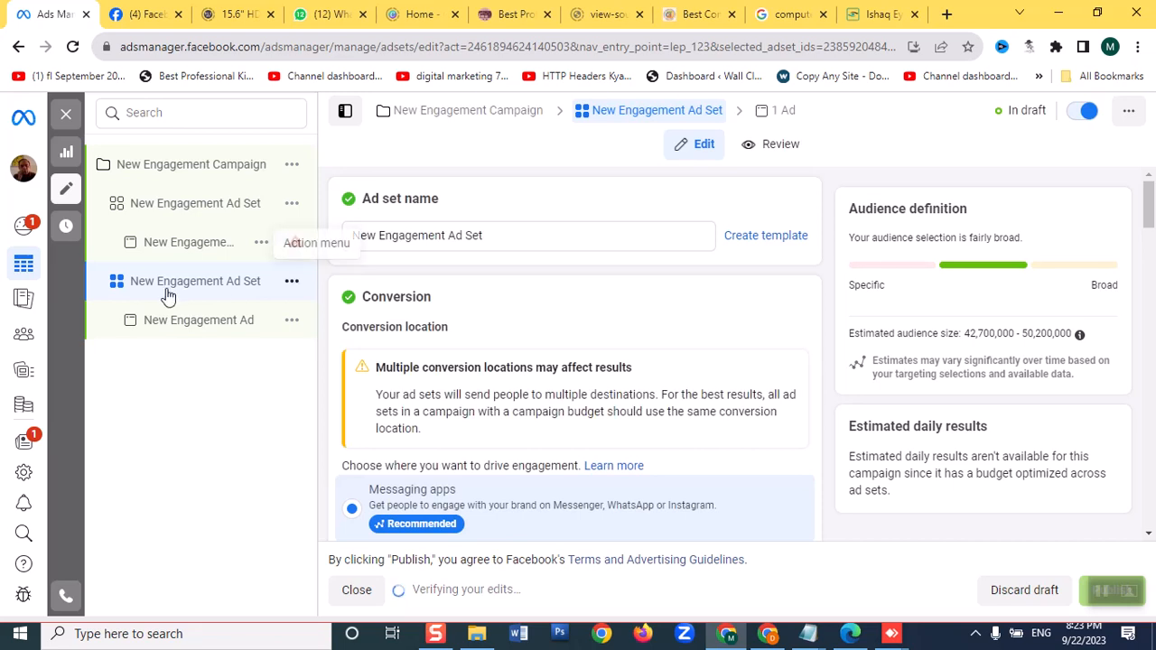
Rename the ad in the first ad set to "broad" and look through its creative, tracking and message template settings
click(173, 243)
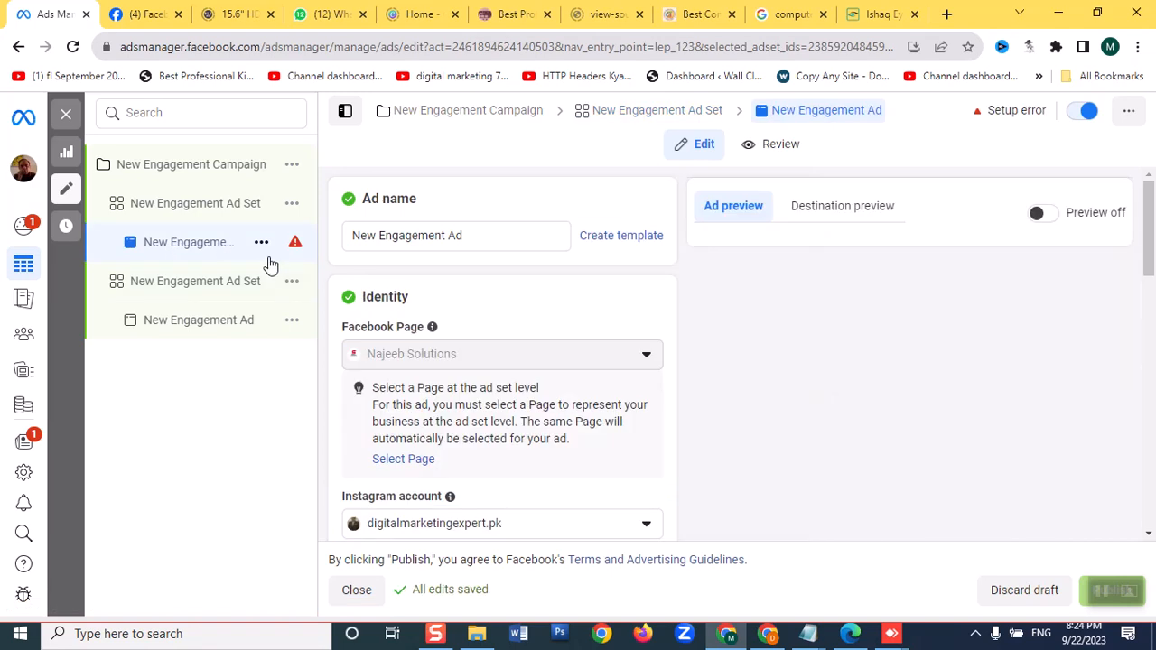
click(486, 237)
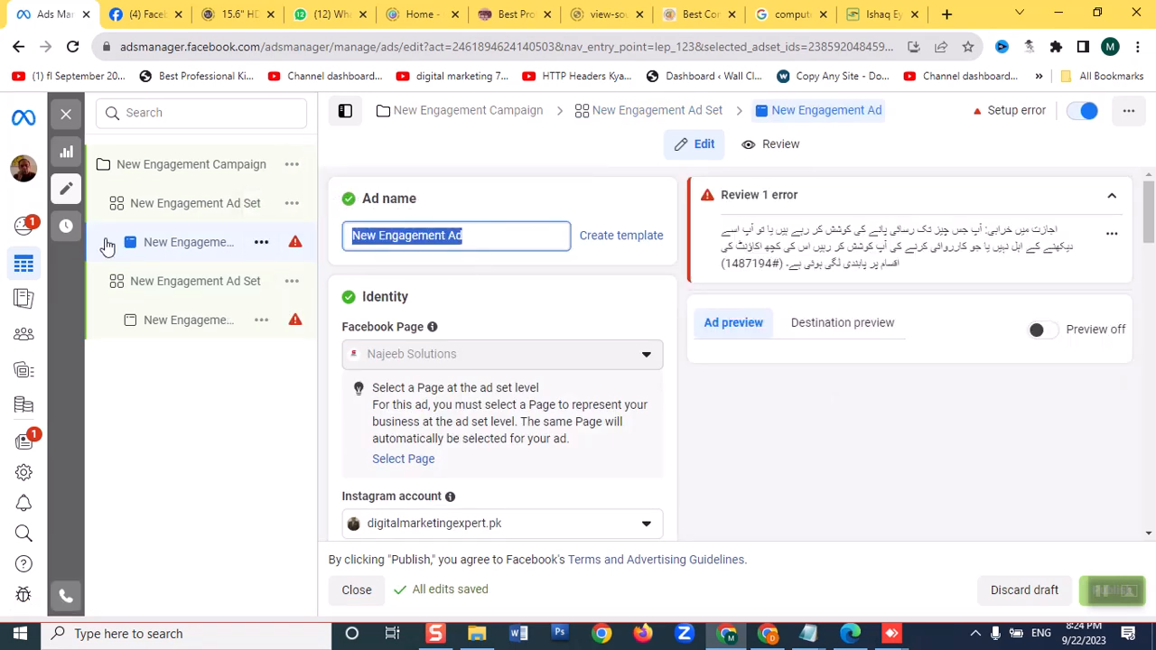
key(BackSpace)
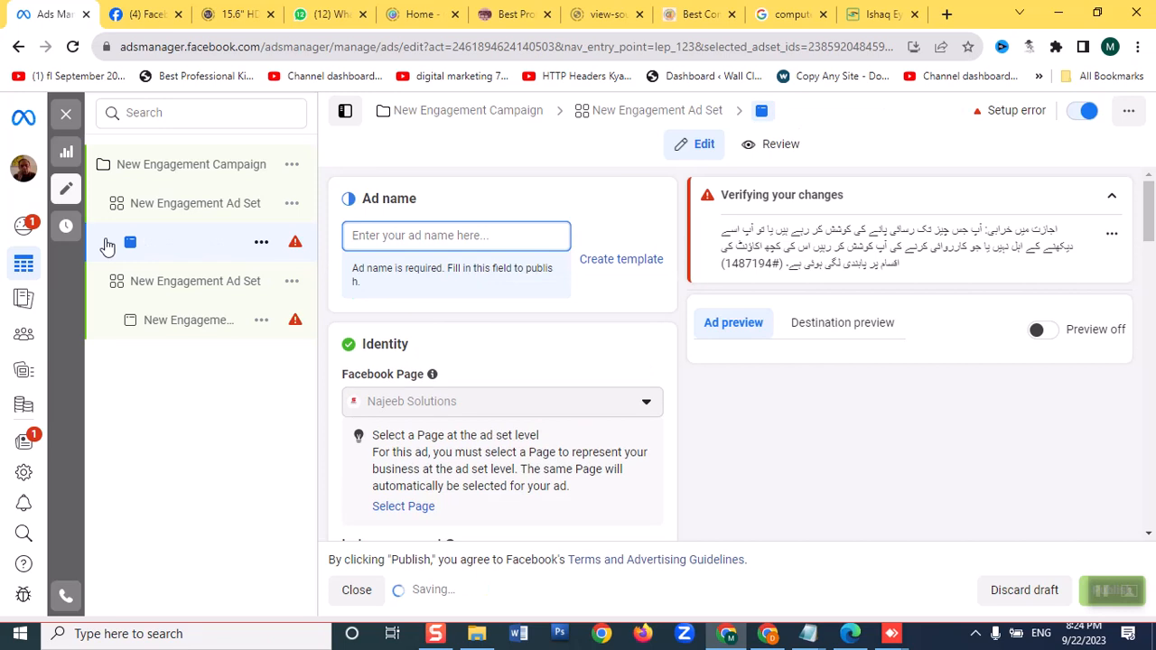
text(age)
key(BackSpace)
key(BackSpace)
key(BackSpace)
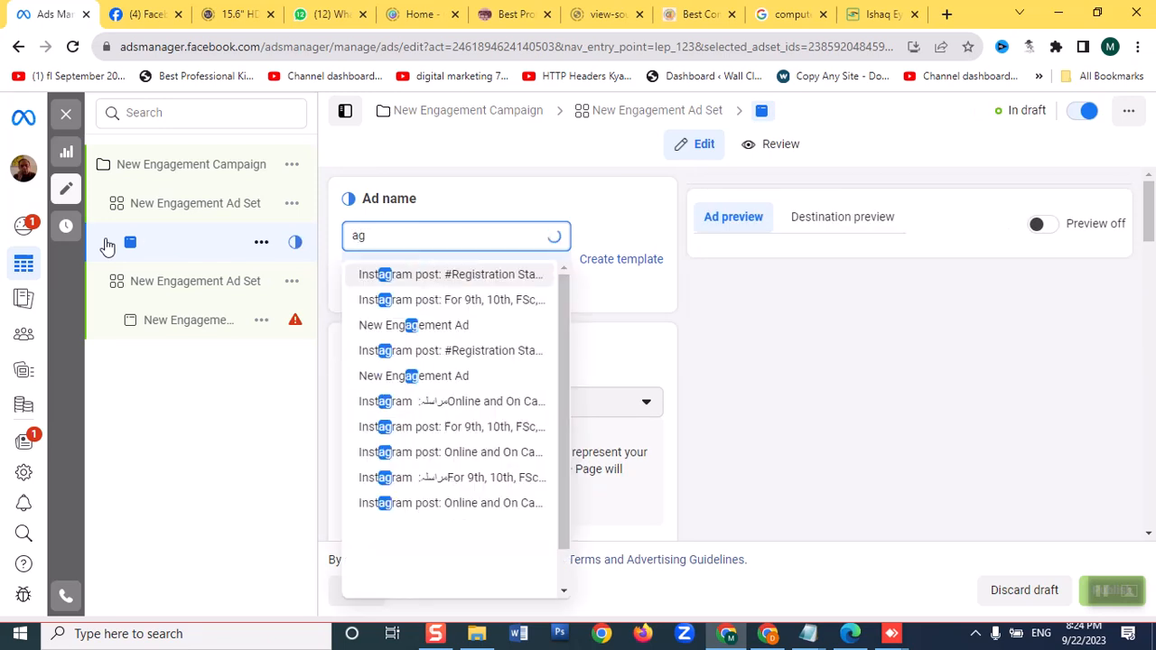
text(broad)
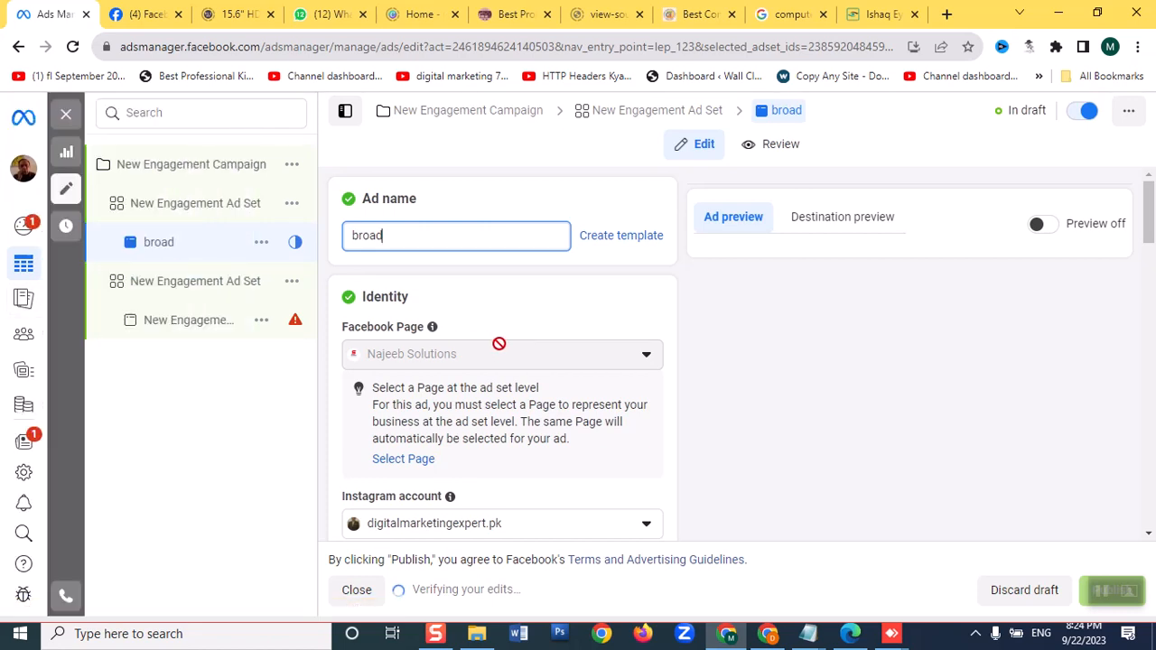
scroll(500, 348, down, 5)
scroll(501, 352, down, 10)
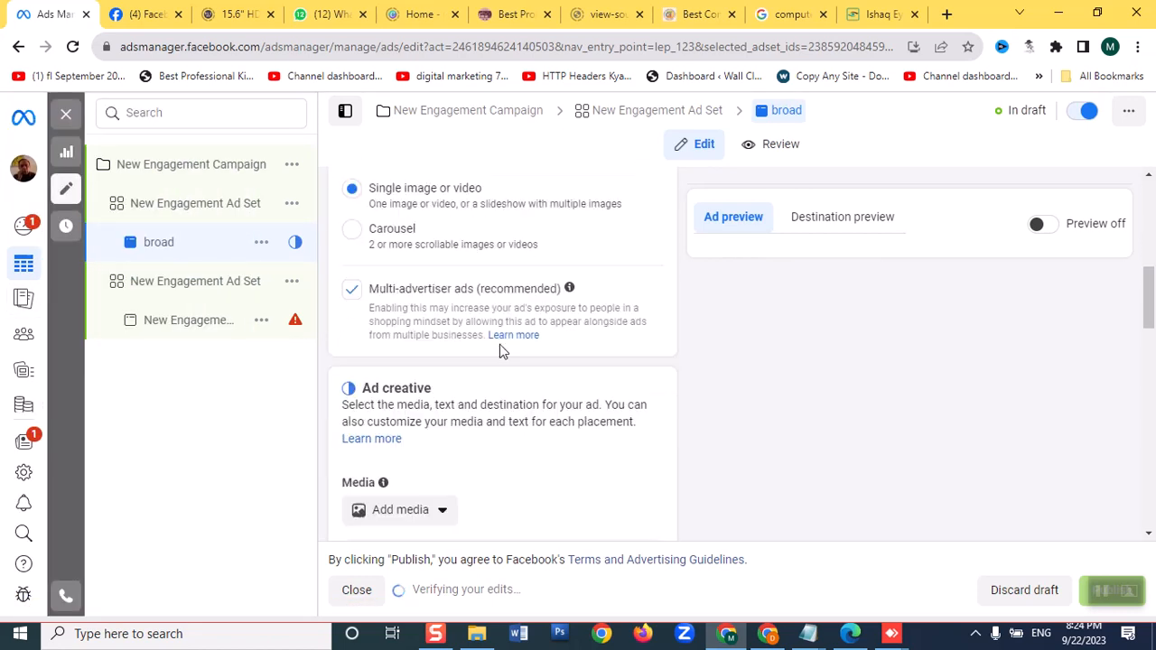
scroll(500, 344, down, 8)
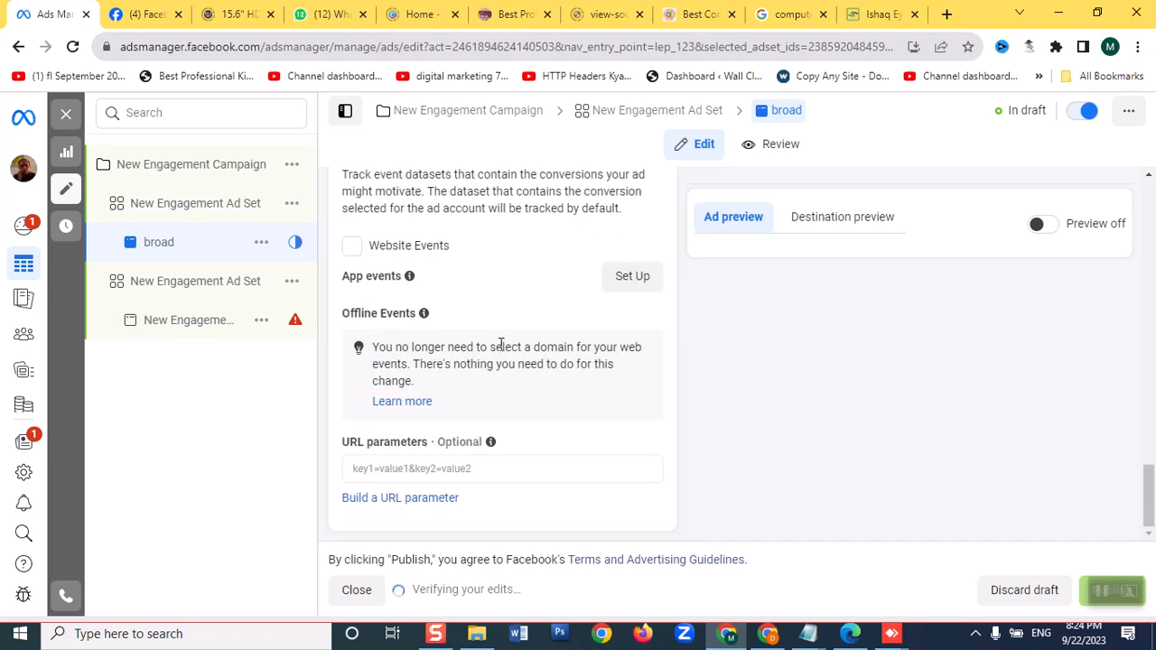
scroll(478, 352, up, 5)
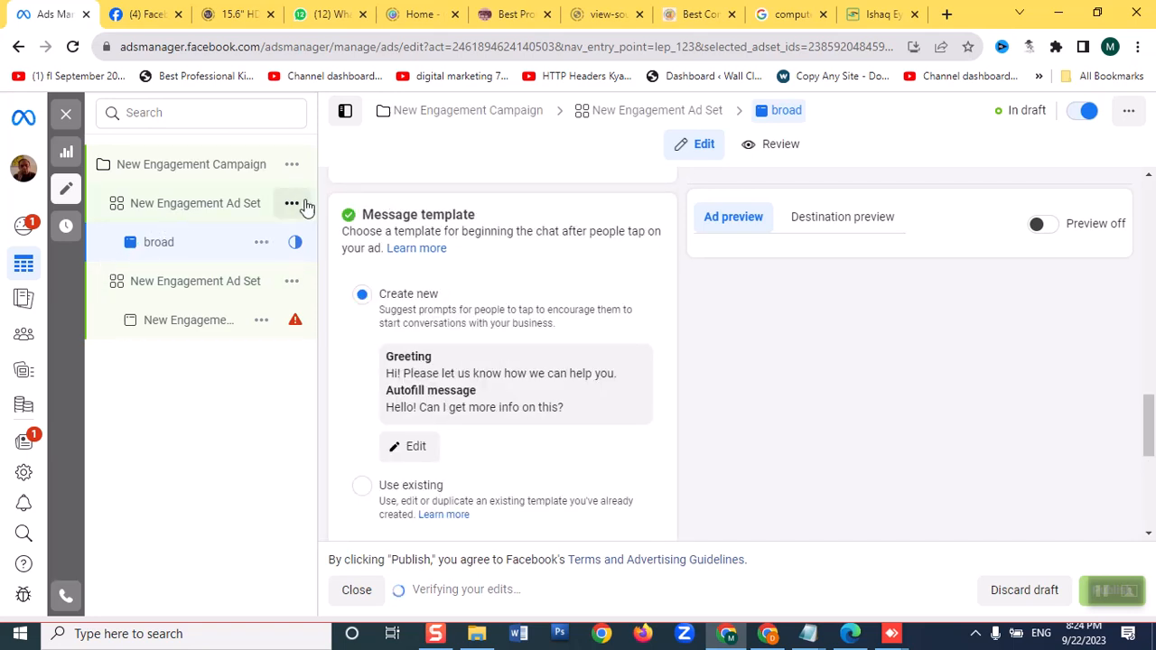
Check the actions available for the "broad" ad and for both ad sets, looking for a way to delete them
click(261, 245)
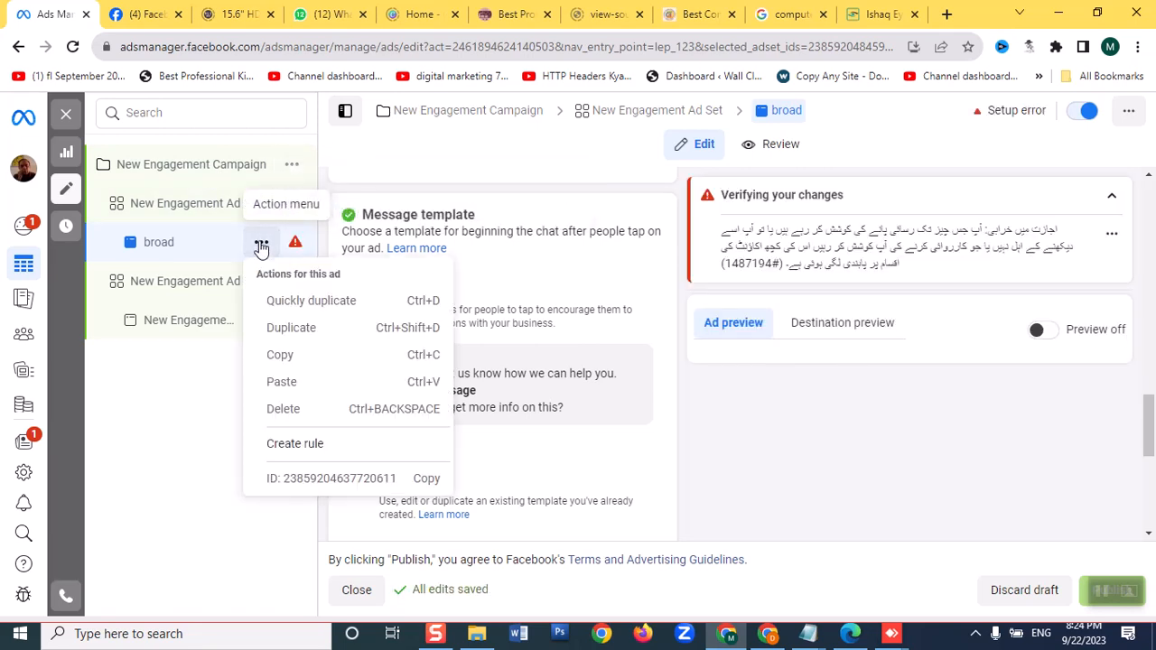
click(131, 407)
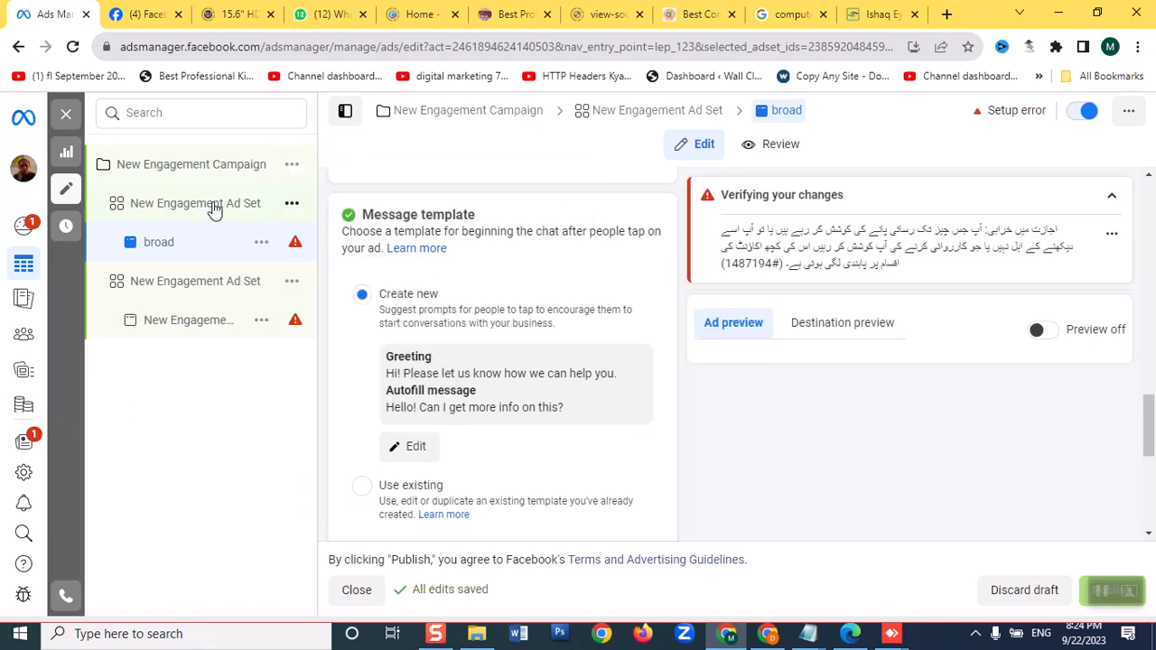
click(268, 248)
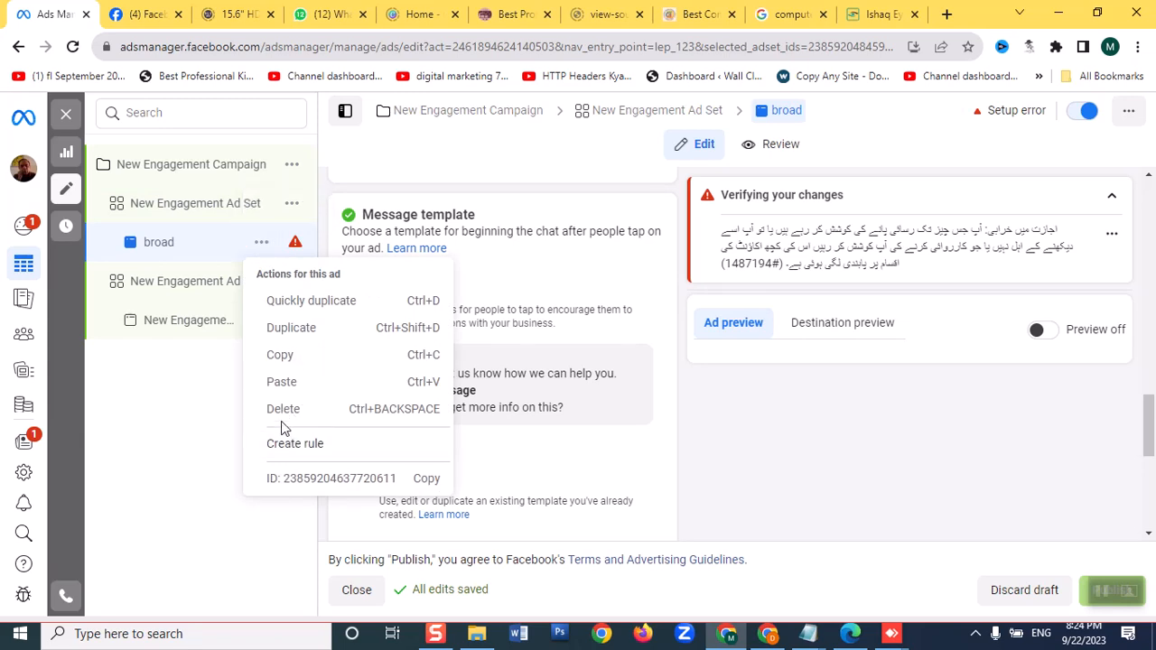
click(166, 417)
mouse_move(293, 257)
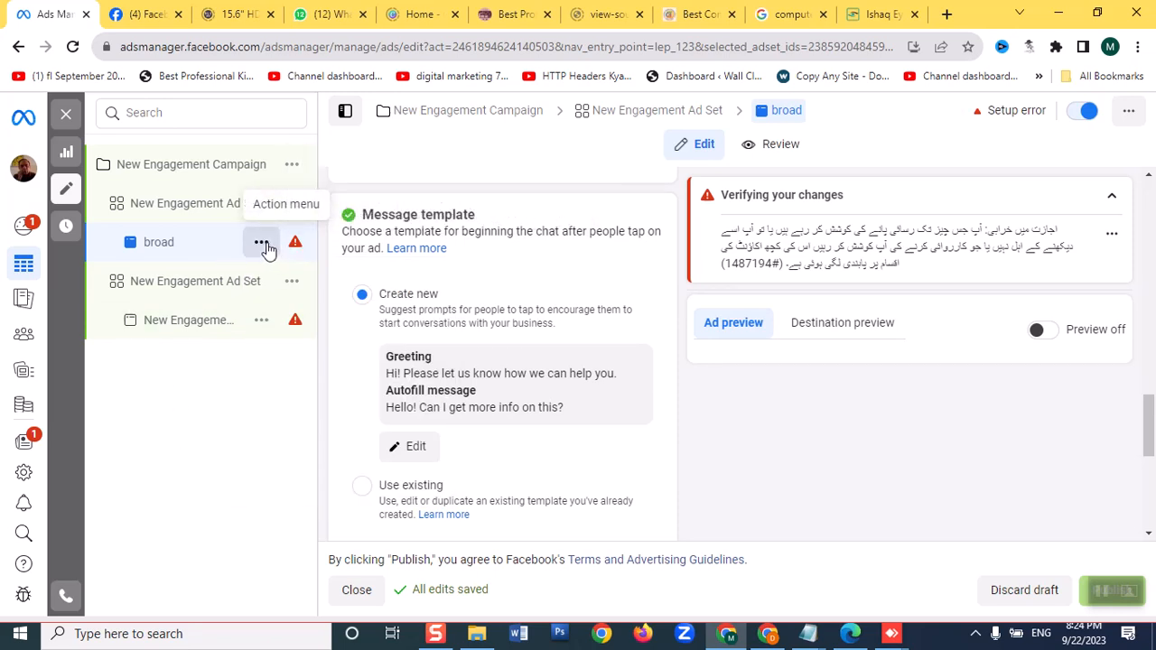
click(262, 242)
click(124, 418)
click(287, 207)
click(290, 204)
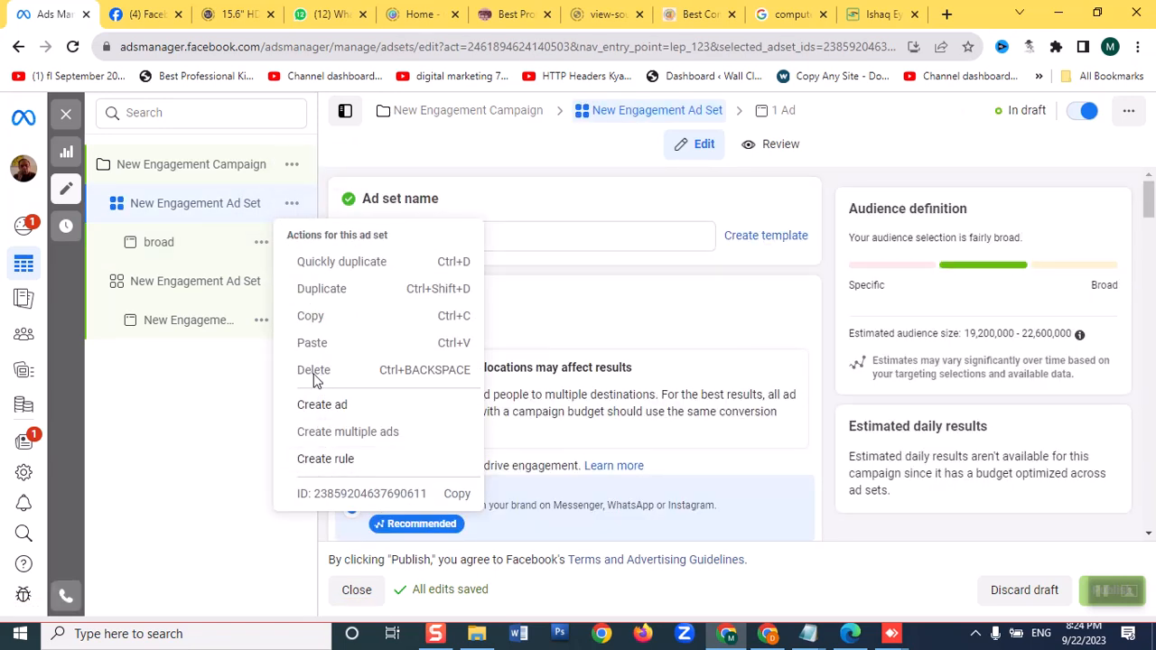
click(239, 491)
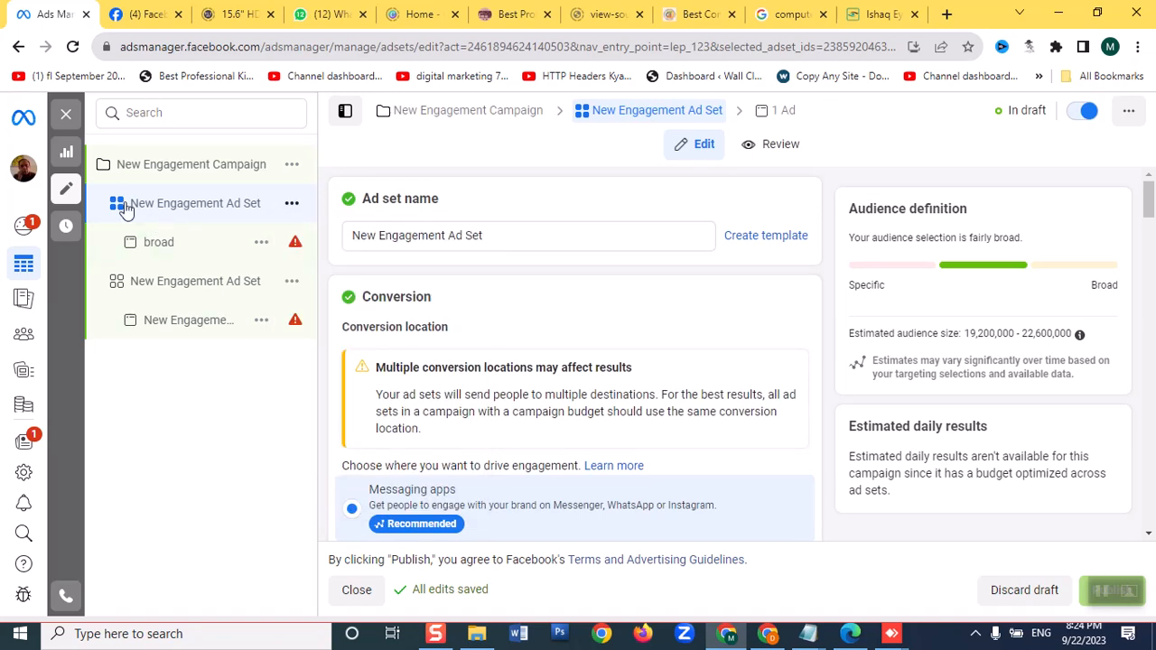
click(292, 285)
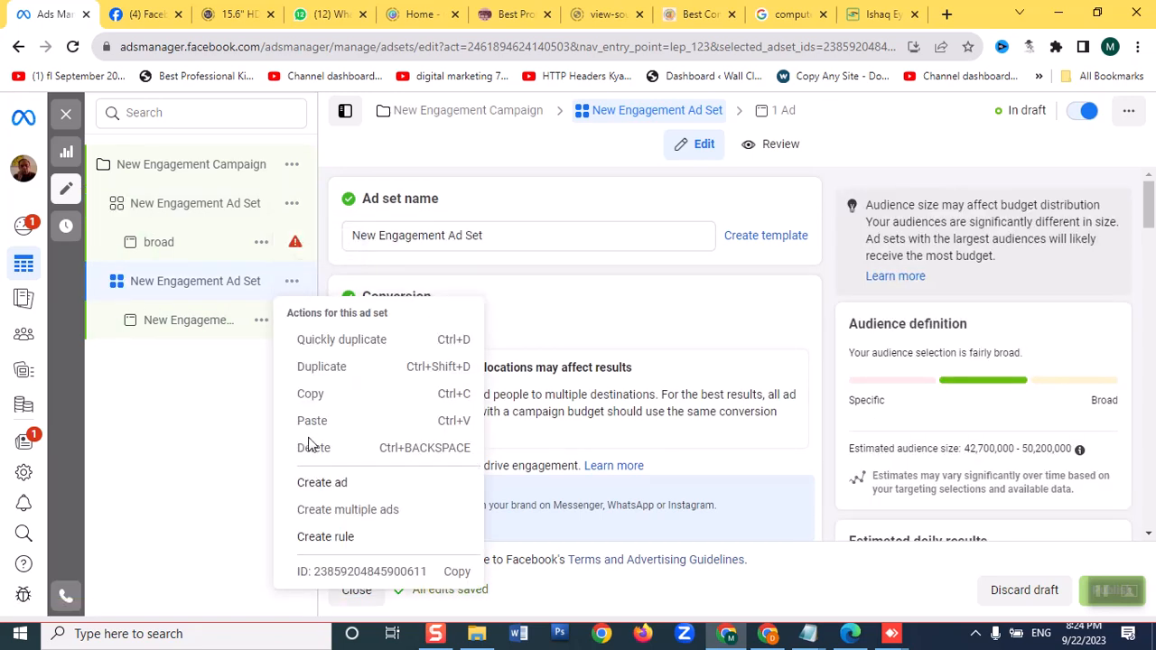
click(187, 411)
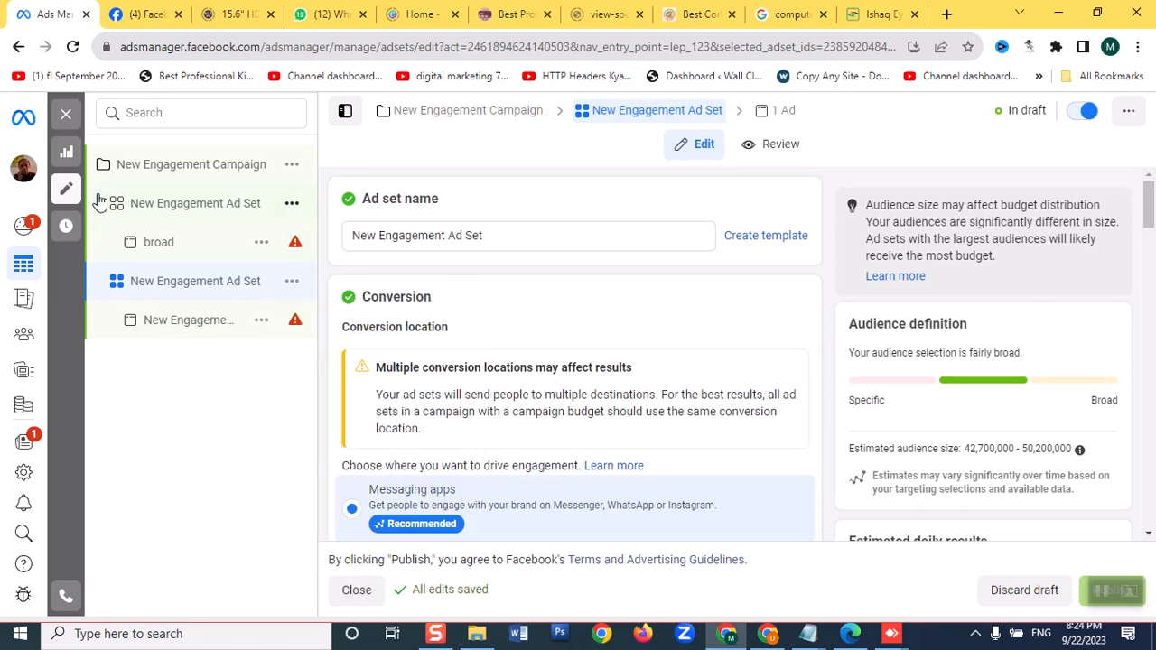
Review the first ad set's conversion settings, close the editor, and reopen the New Engagement Campaign for editing from the campaign list
click(121, 213)
scroll(454, 415, down, 3)
scroll(454, 416, up, 3)
drag(1148, 208, 1148, 233)
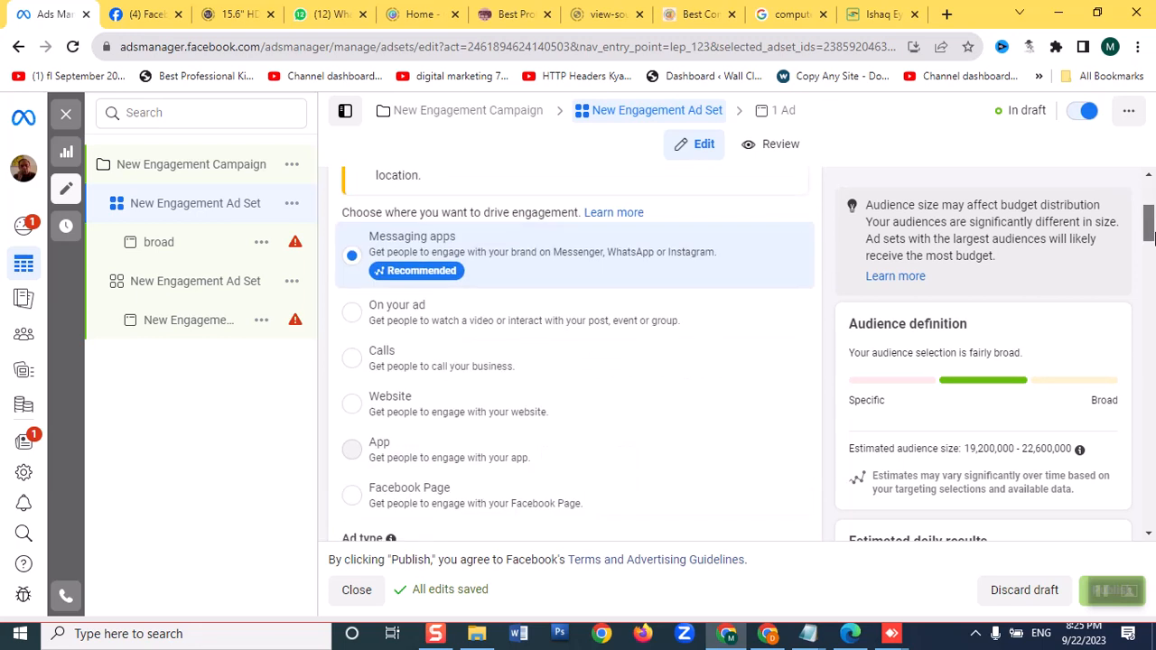
click(355, 591)
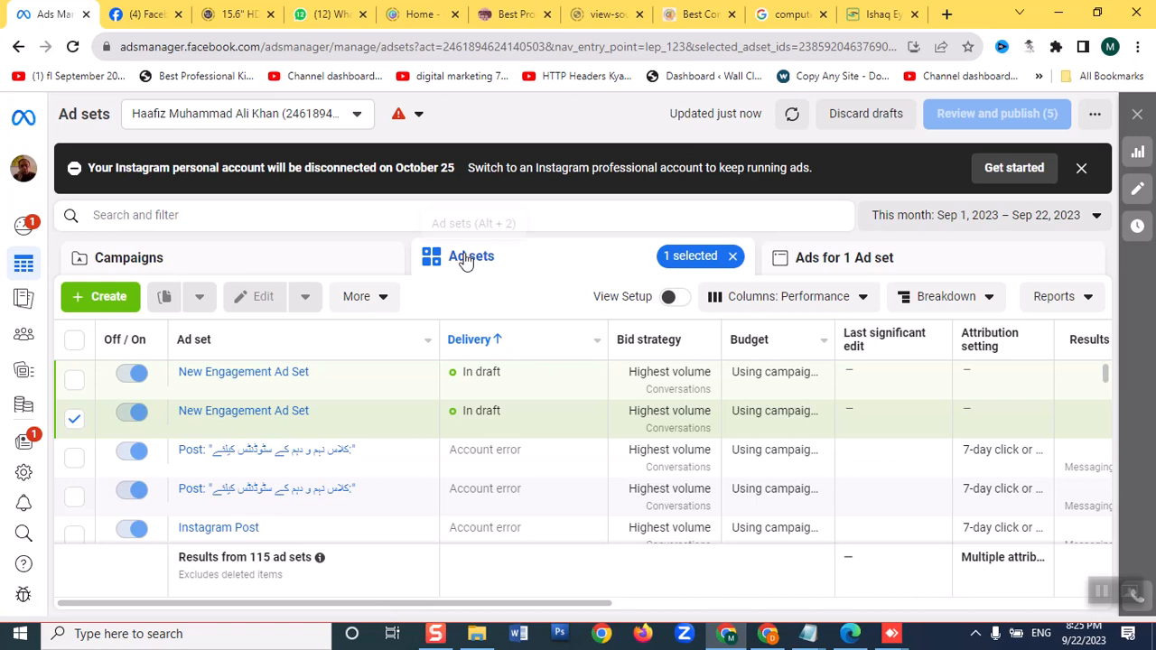
click(183, 264)
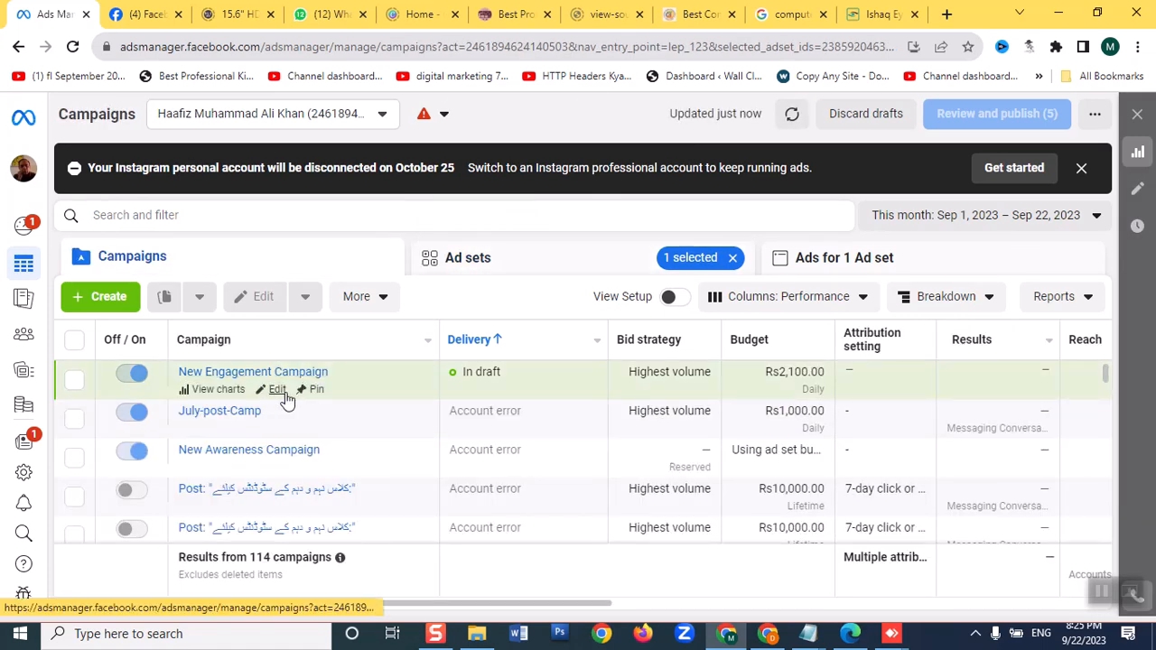
mouse_move(241, 392)
click(275, 392)
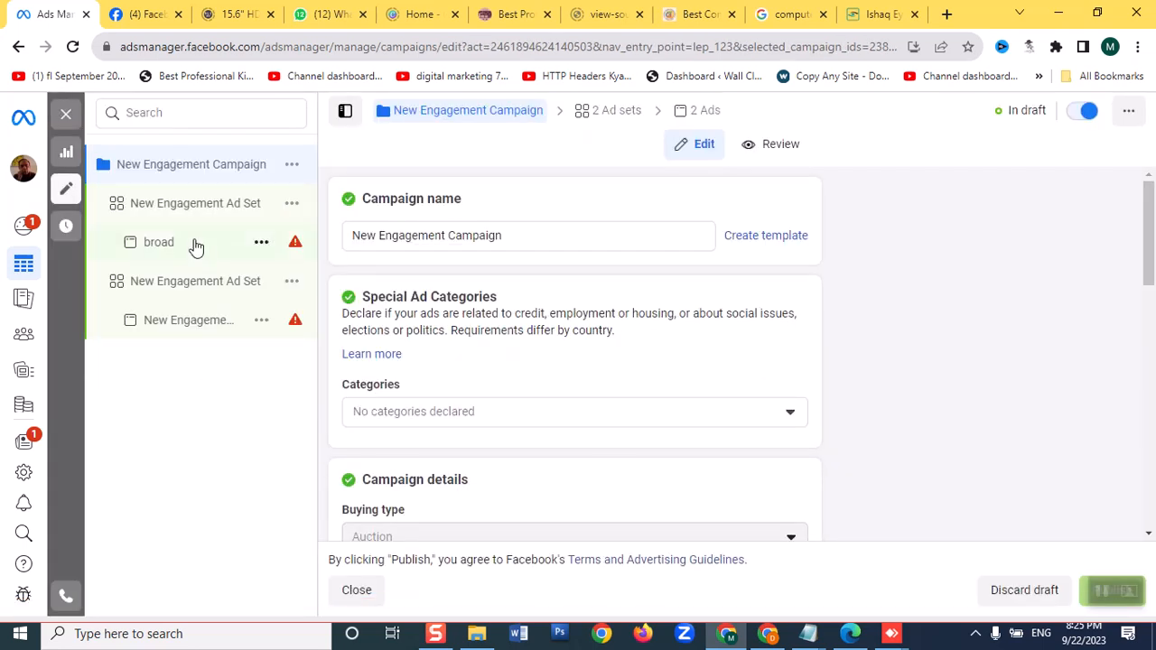
Check the delete and create actions offered for both ad sets and the New Engagement Ad, and view the "broad" ad
click(286, 206)
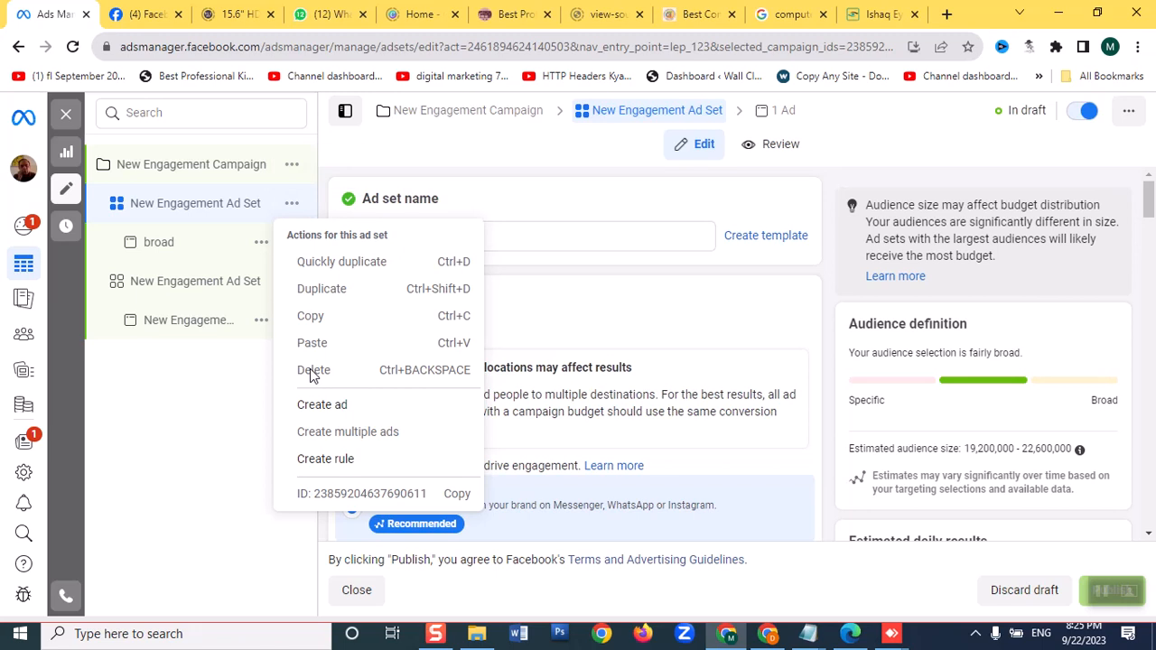
click(228, 399)
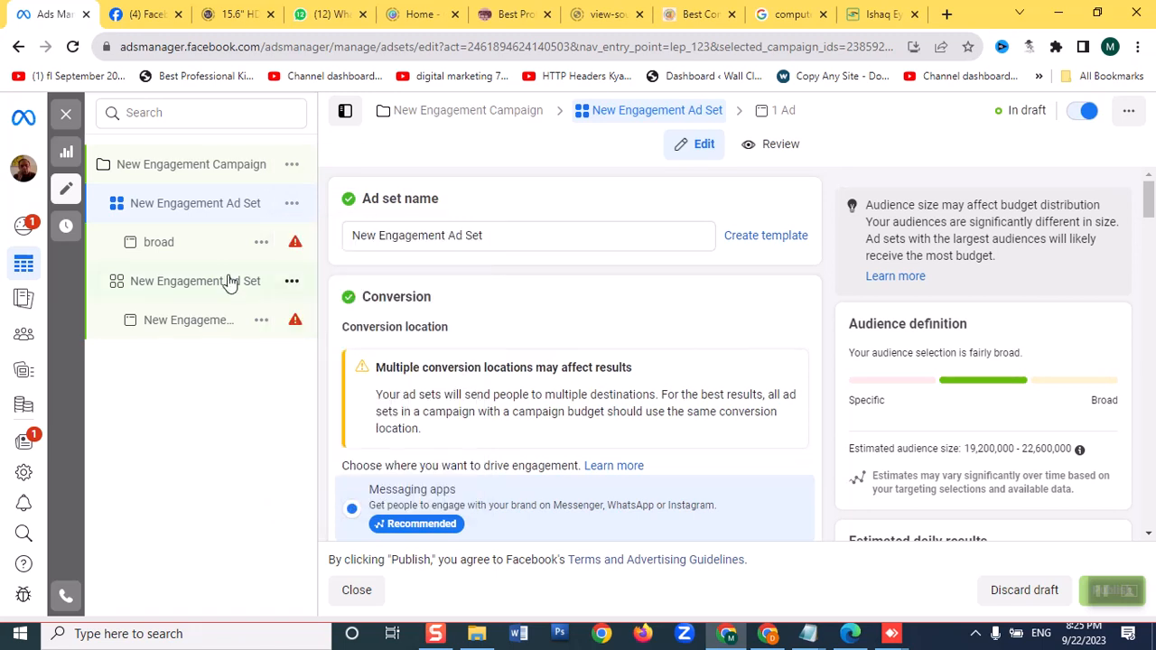
click(291, 284)
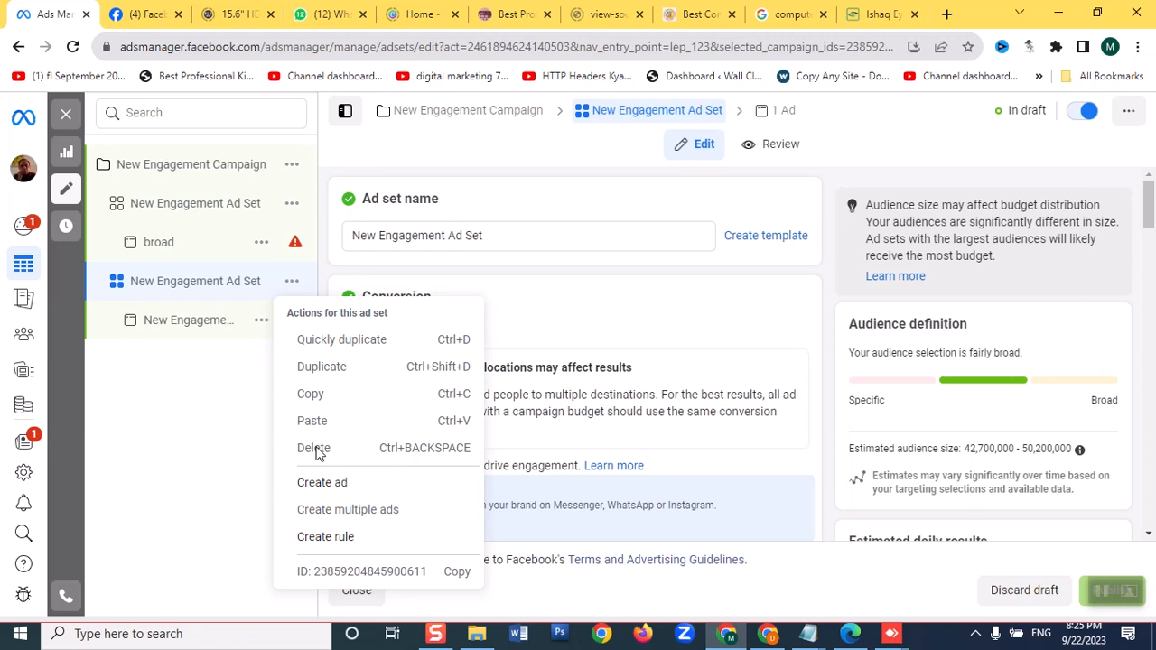
click(167, 490)
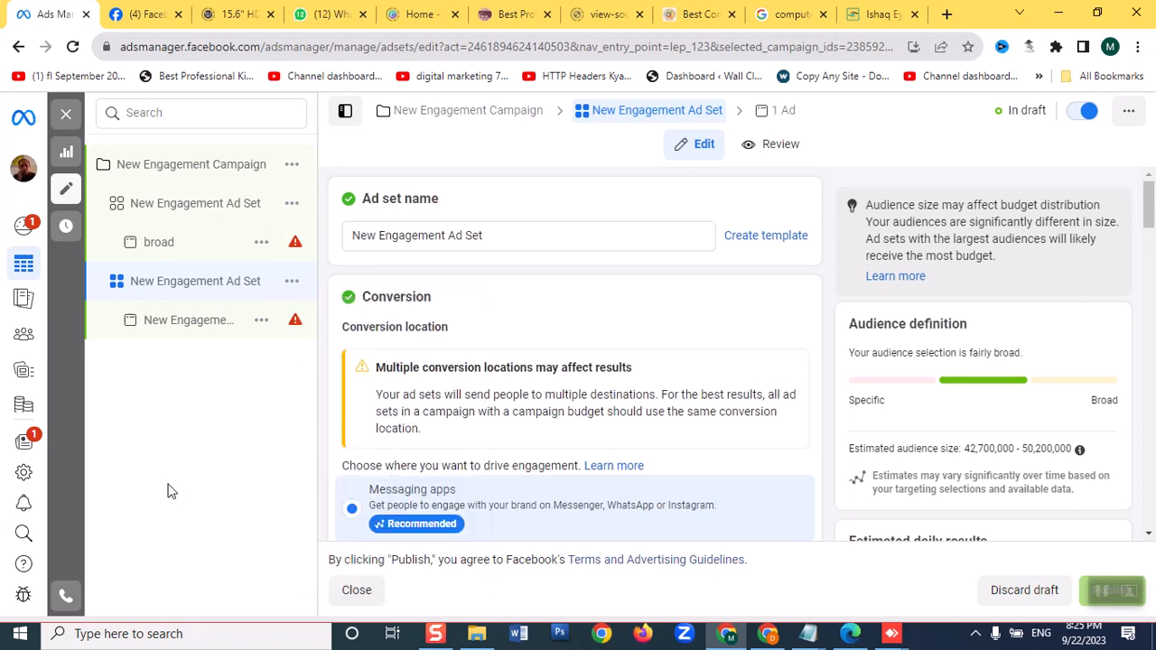
click(261, 321)
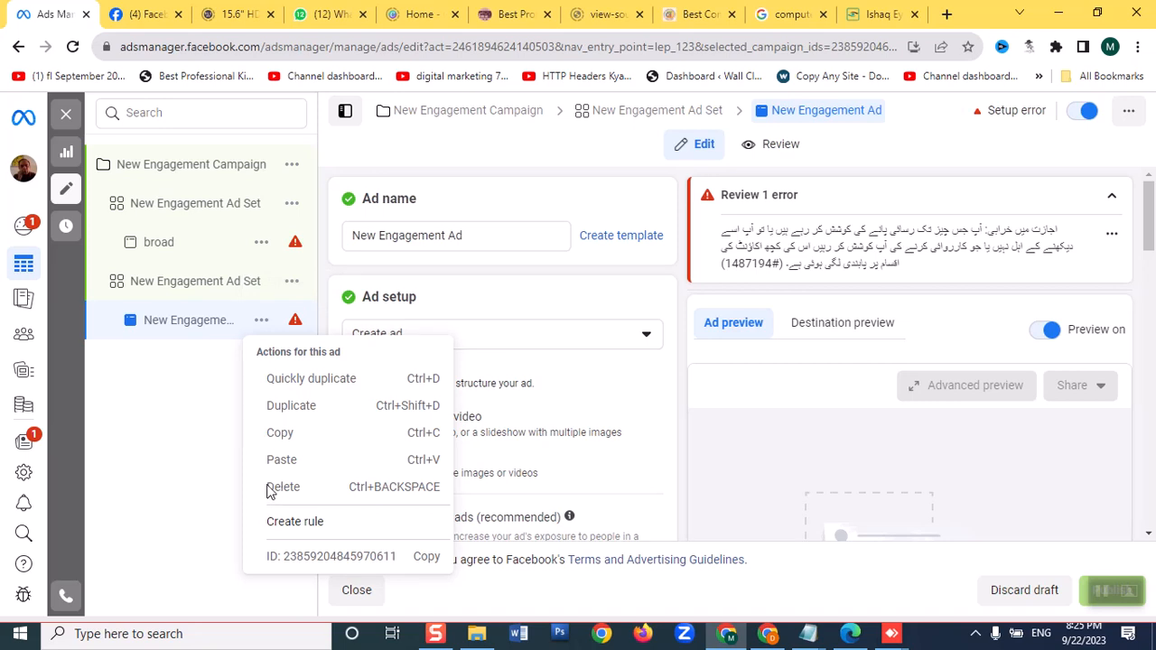
click(178, 463)
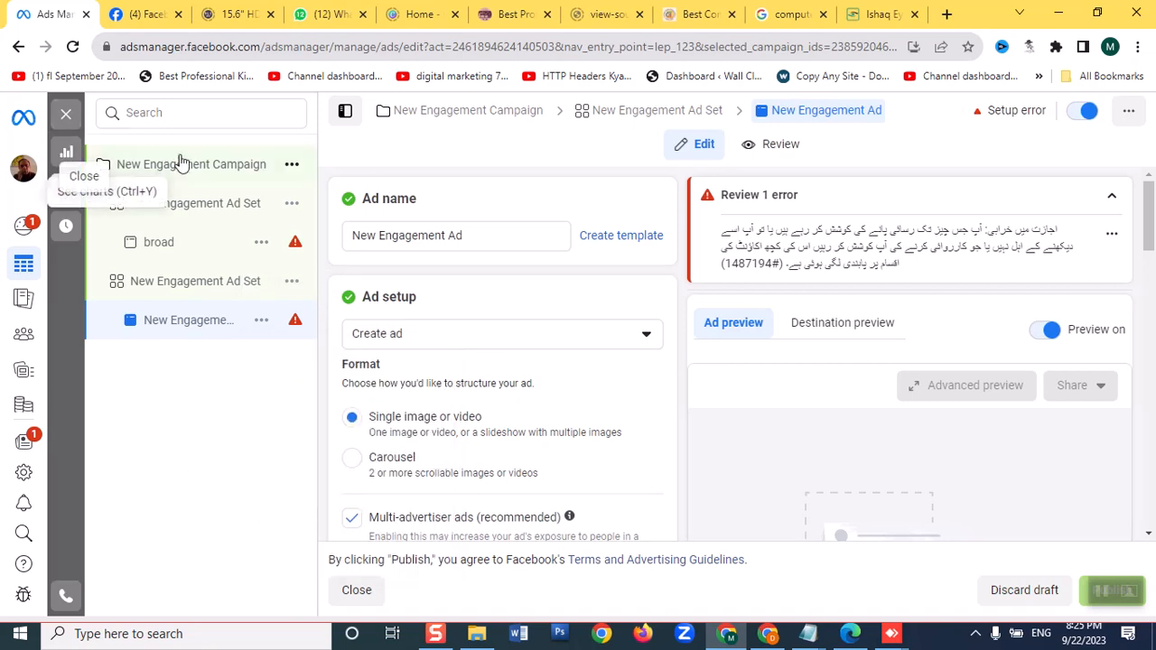
click(298, 251)
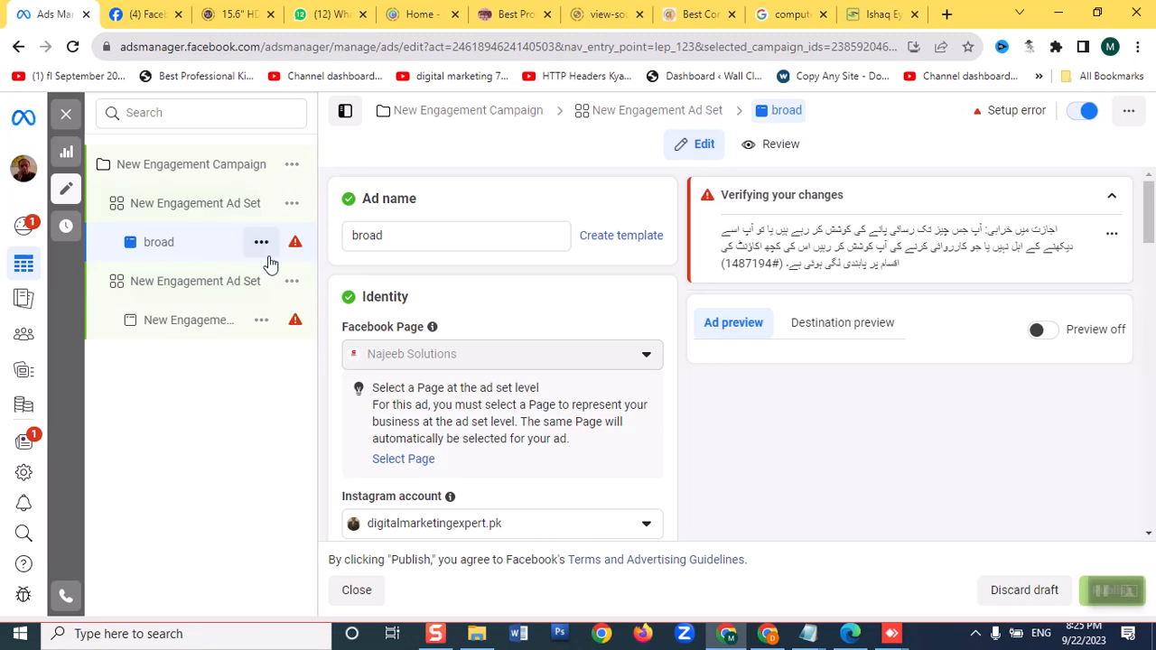
click(292, 210)
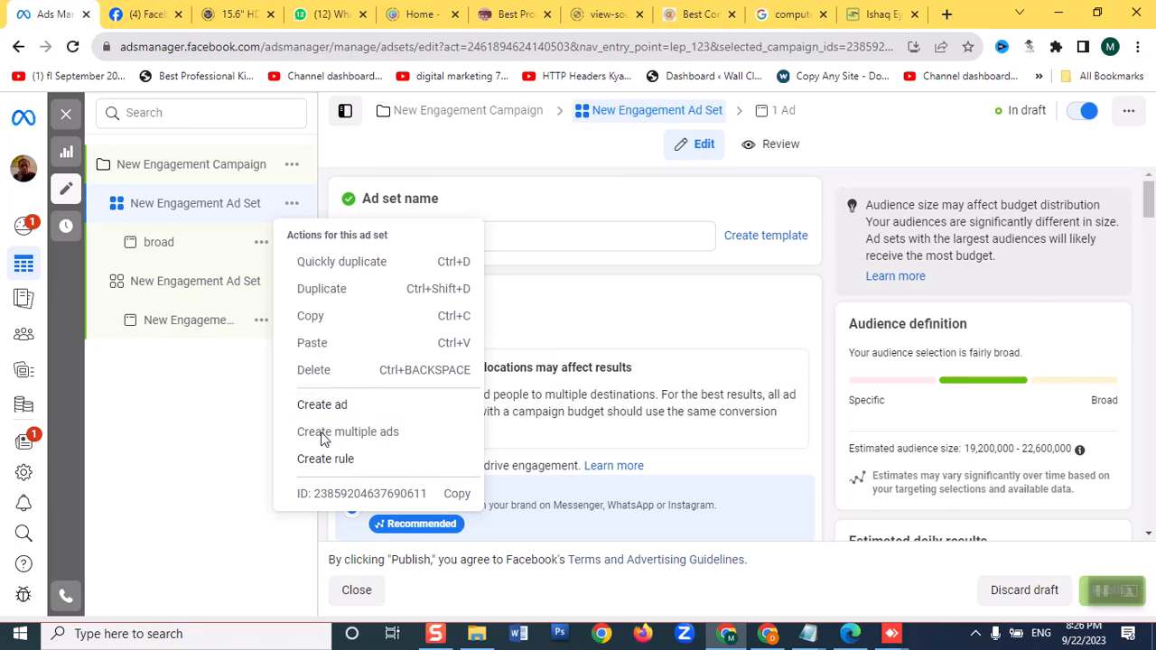
click(166, 421)
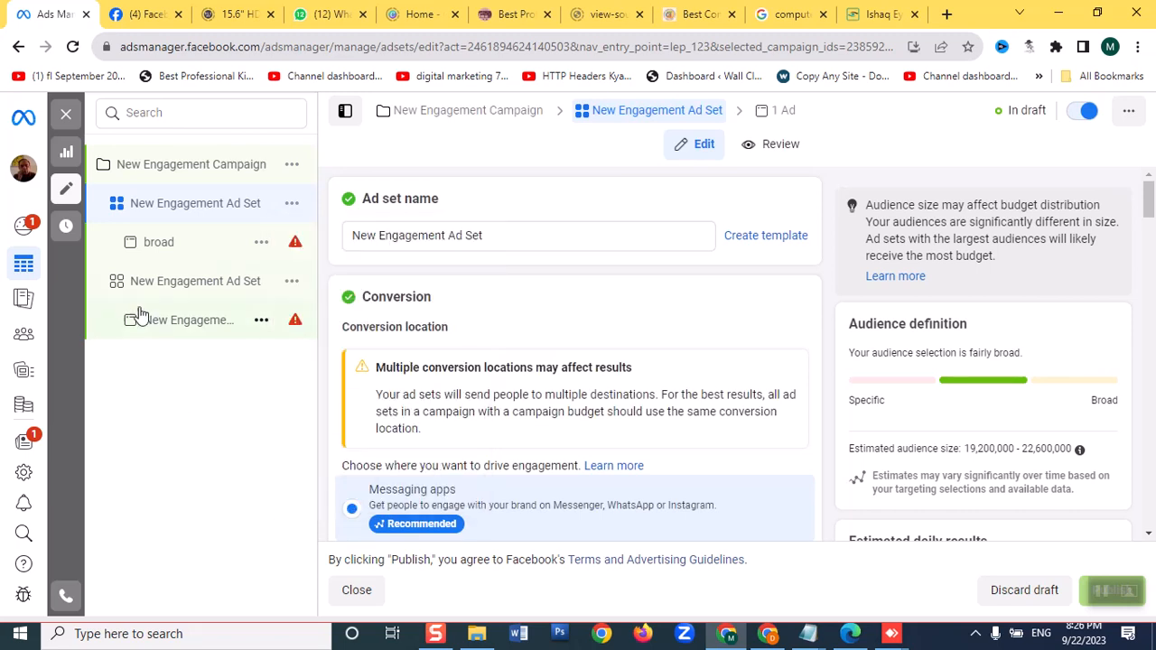
Close the editor, clear the campaign, ad set and ad selections, and discard all unpublished drafts in the ad account
click(66, 193)
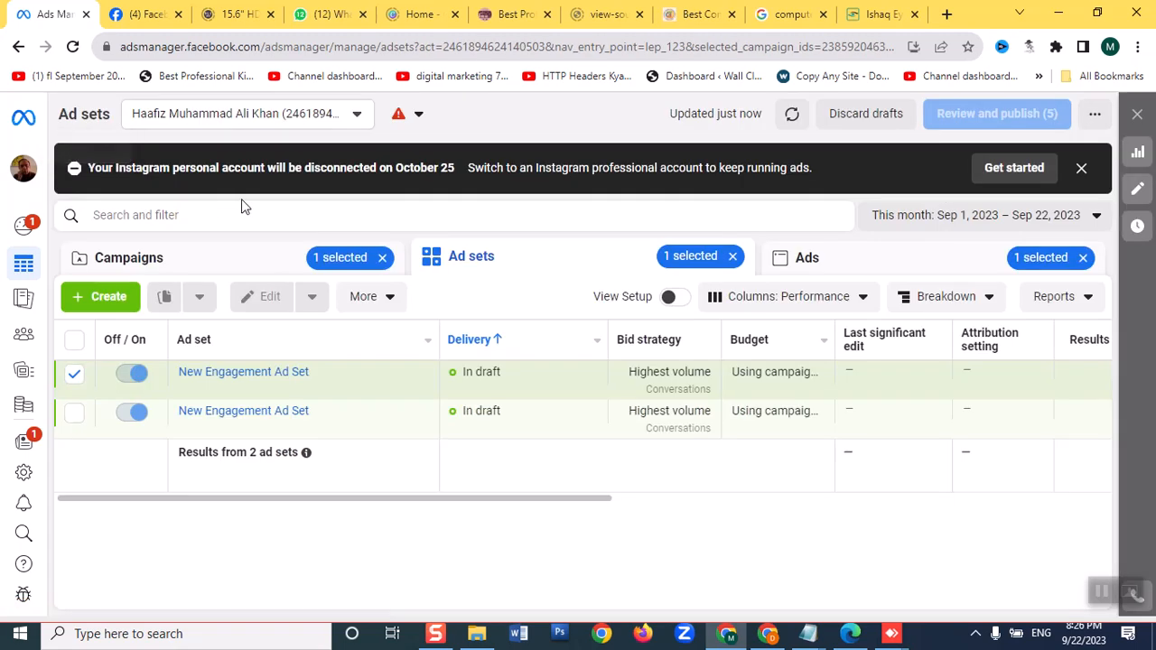
click(1083, 258)
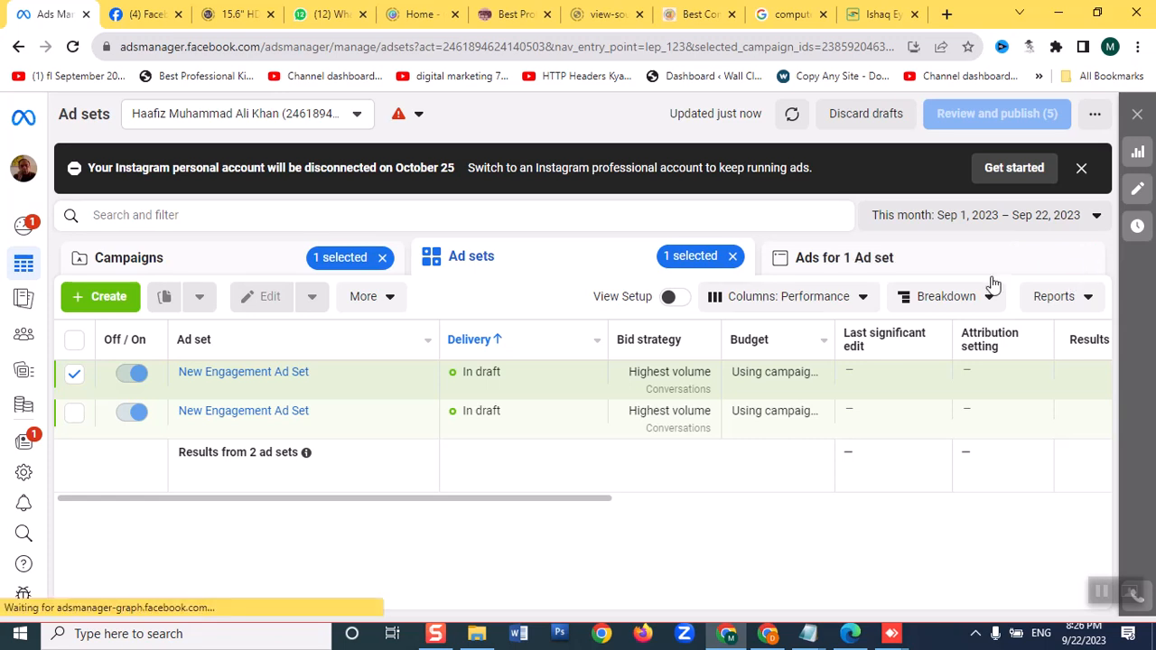
click(731, 258)
click(382, 257)
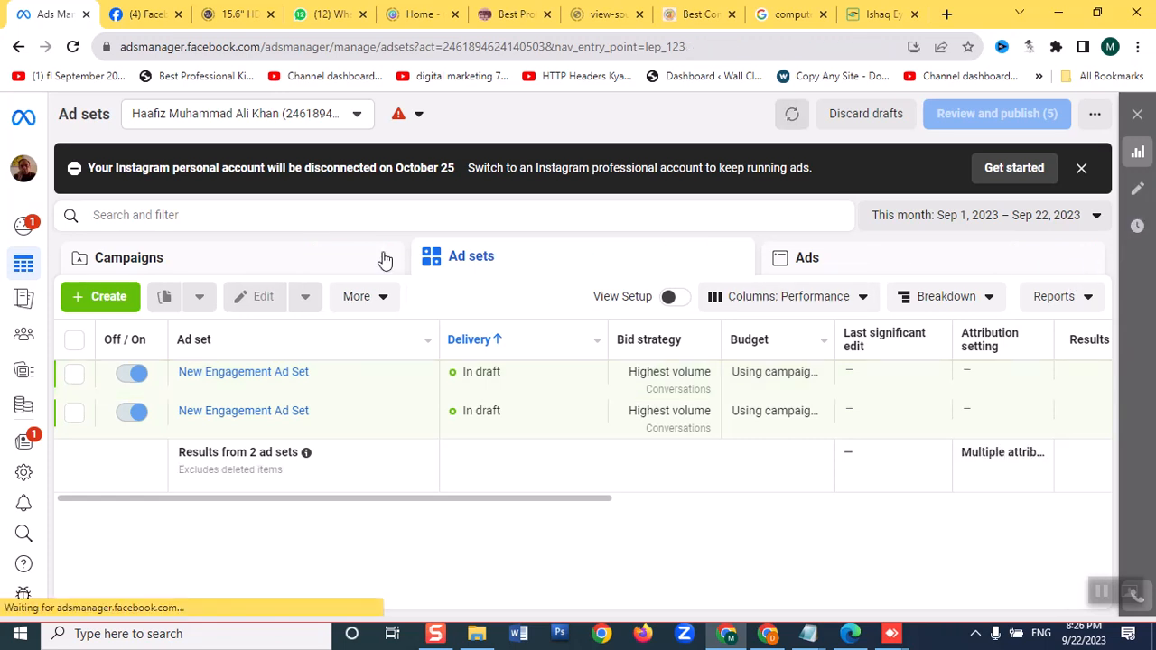
click(194, 271)
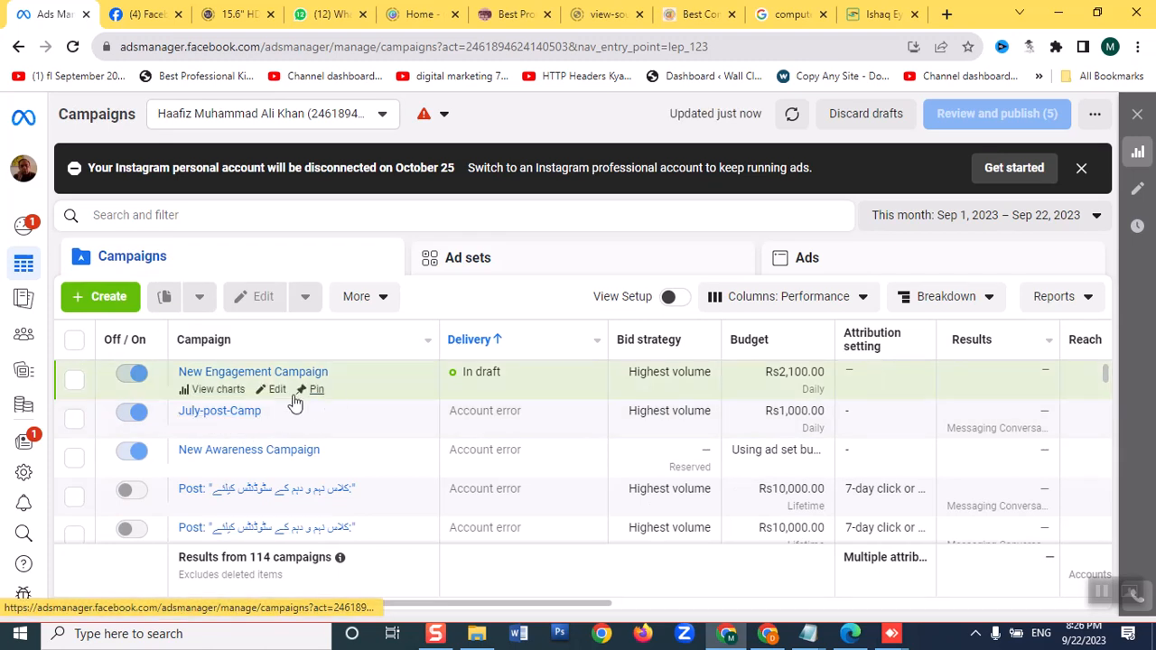
click(890, 115)
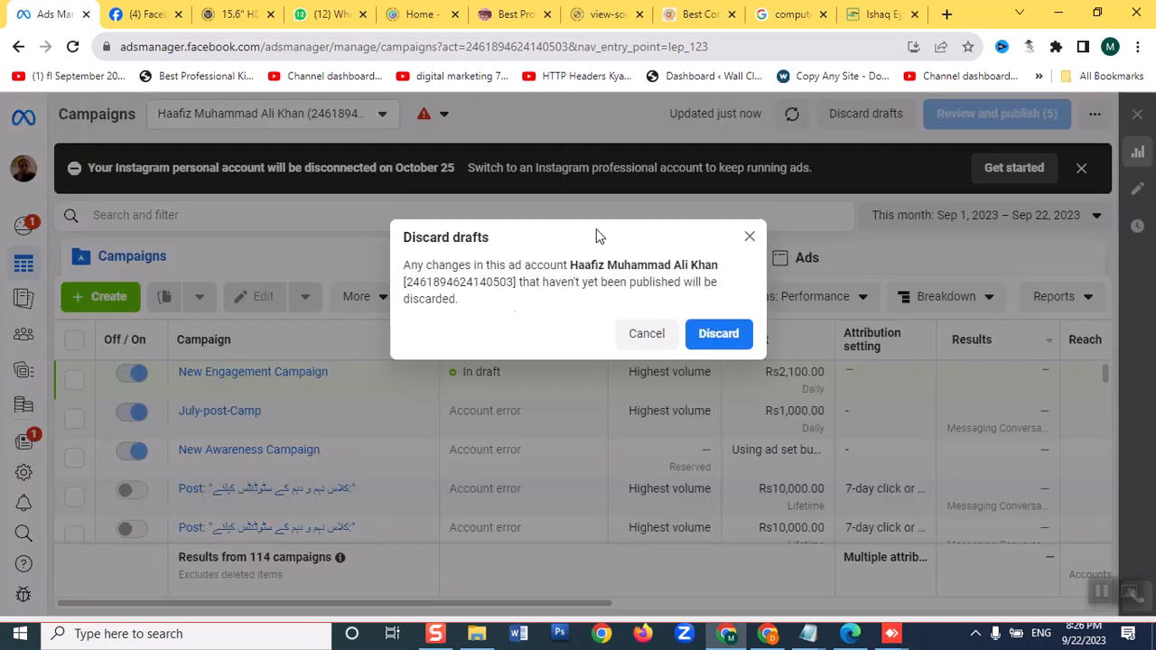
click(717, 341)
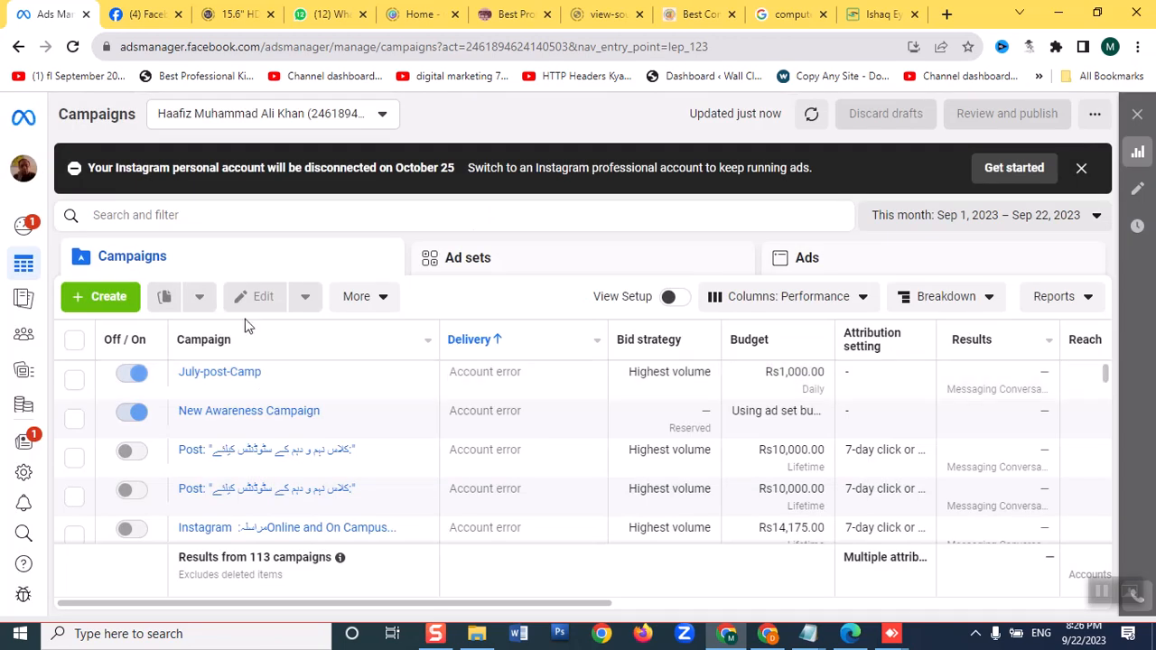
Create a new Auction campaign with the Engagement objective
click(107, 299)
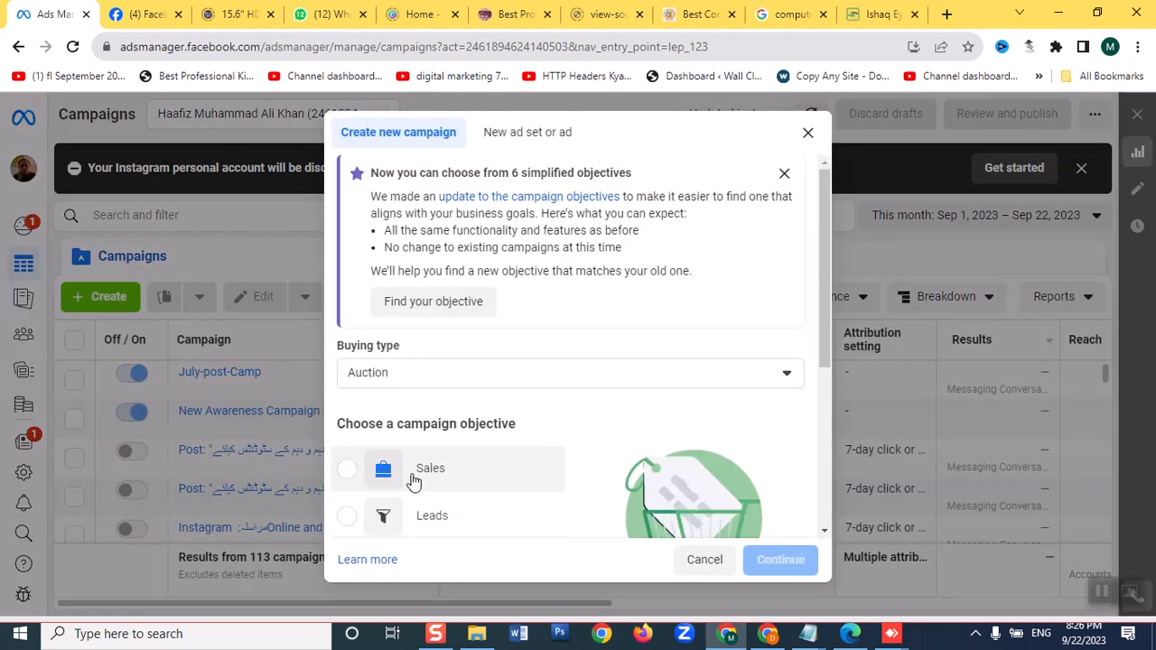
scroll(397, 465, down, 3)
click(349, 314)
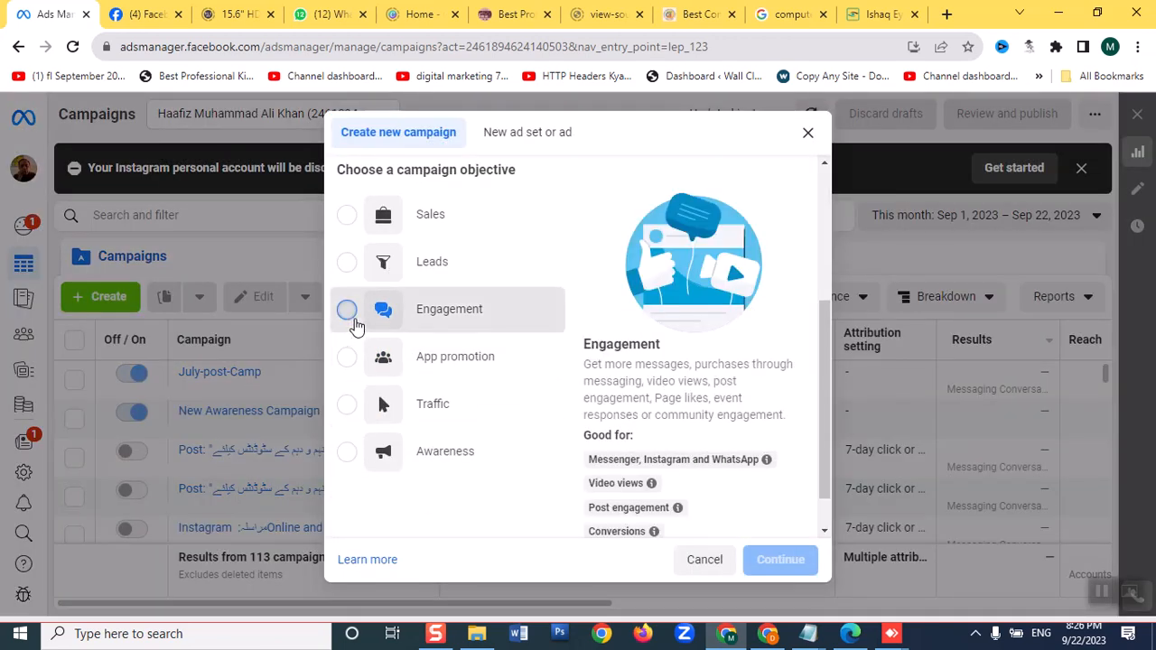
click(778, 560)
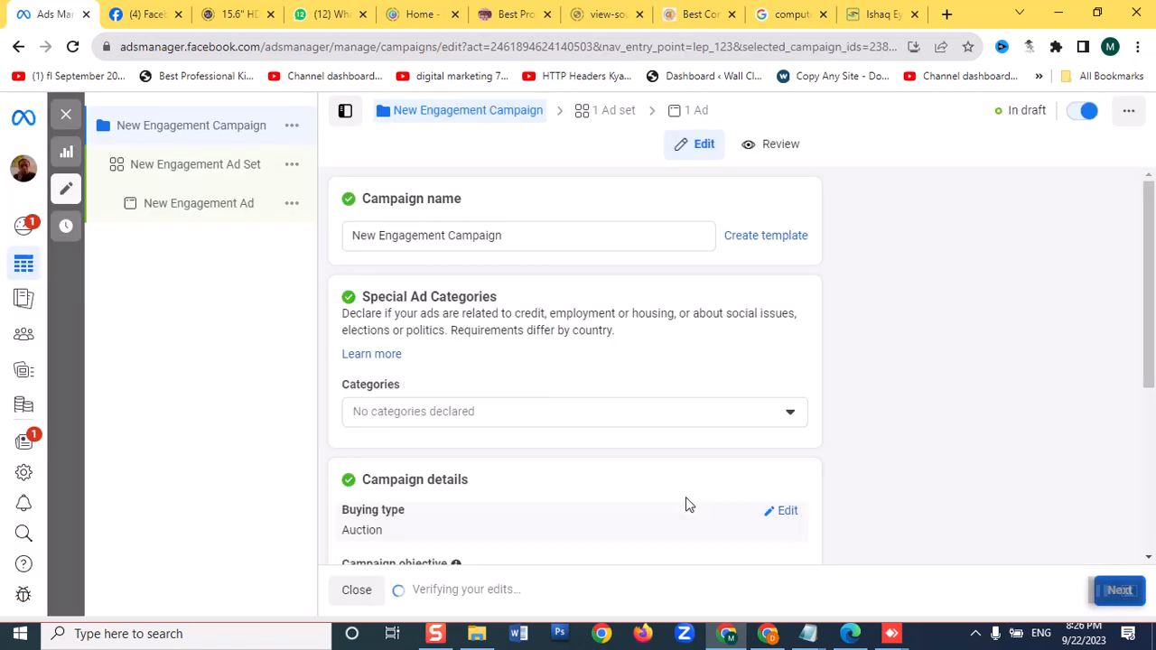
Turn on Advantage campaign budget for the New Engagement Campaign
scroll(433, 402, down, 3)
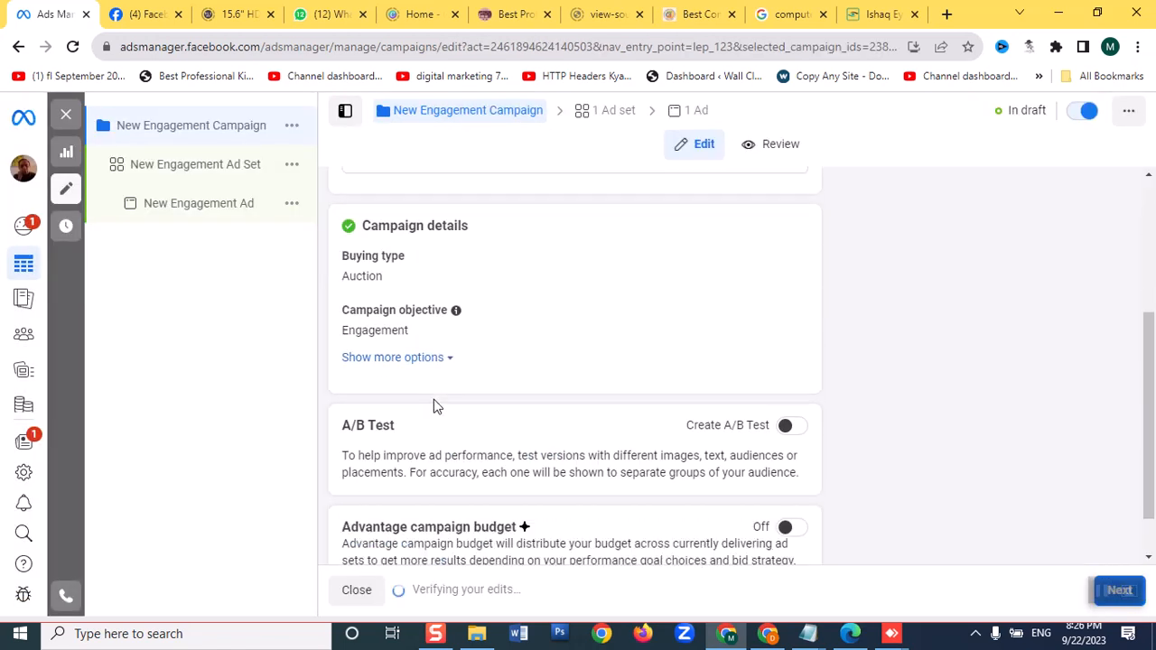
scroll(546, 443, down, 1)
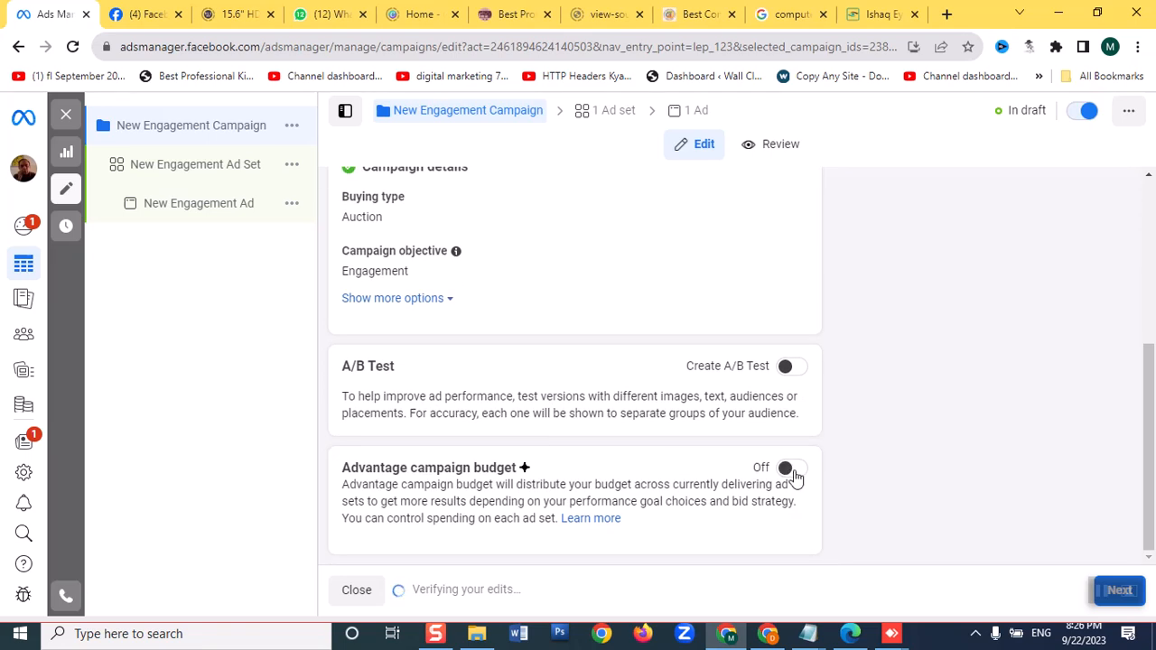
click(802, 470)
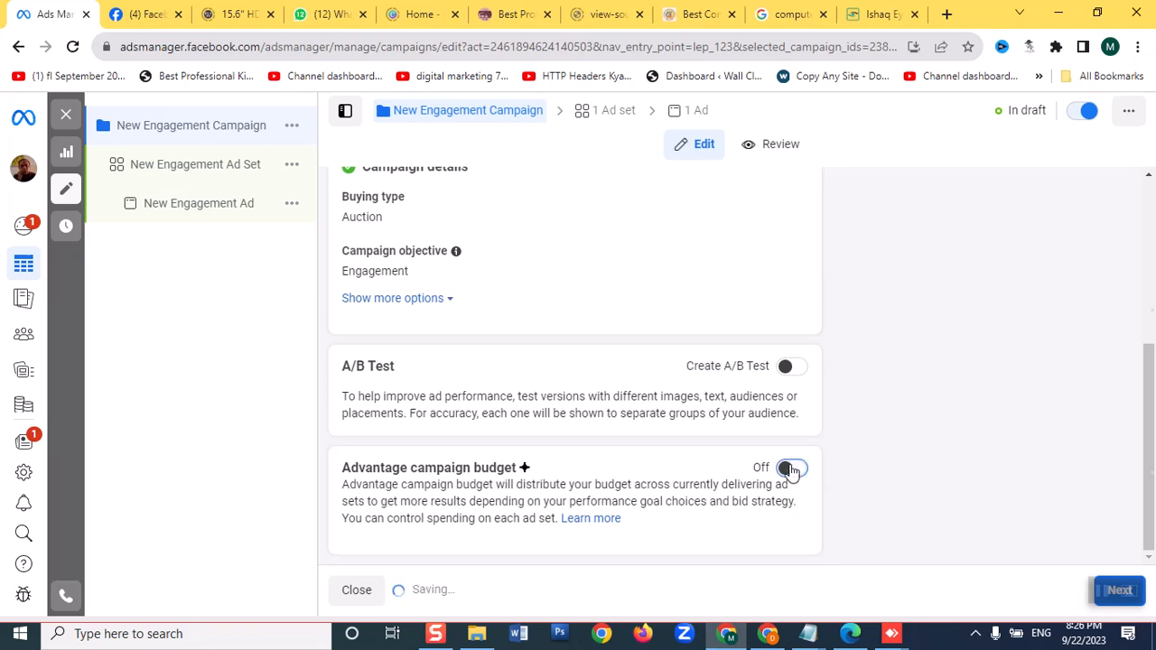
scroll(623, 456, down, 3)
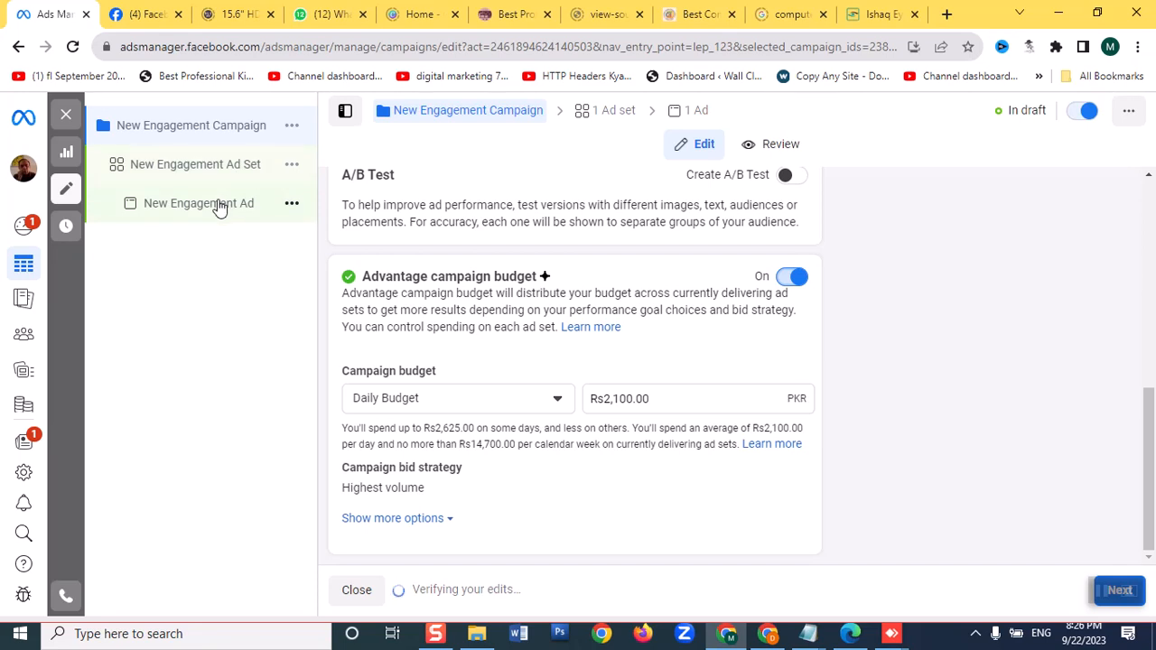
Create another ad set in the New Engagement Campaign and check its conversion location options
click(291, 129)
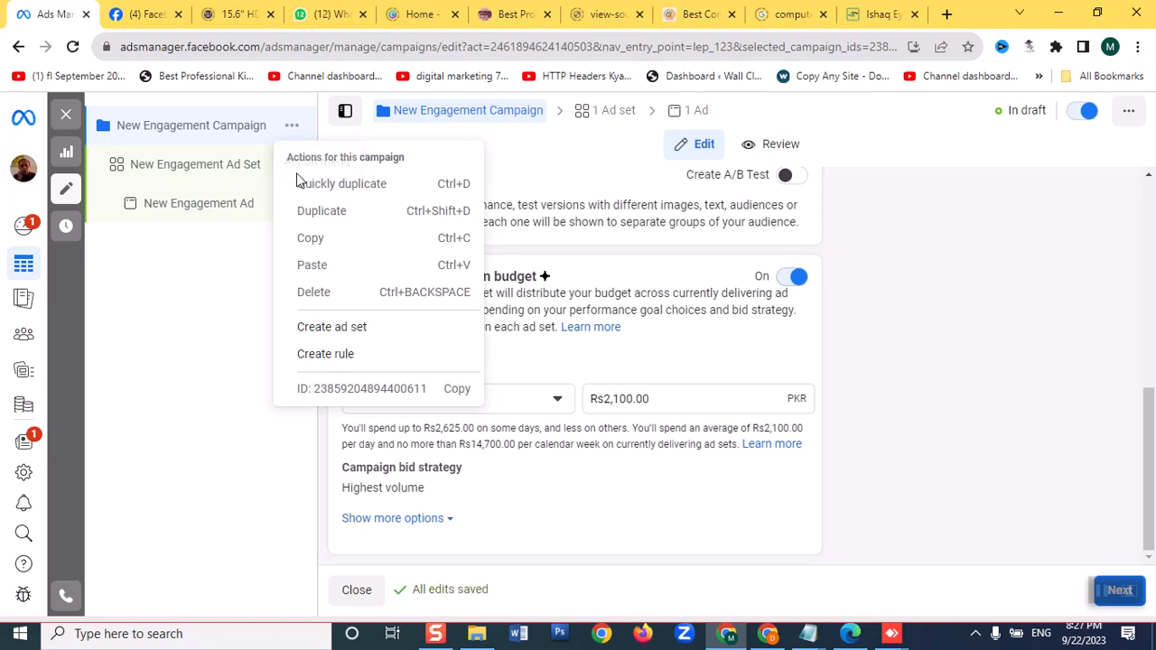
click(315, 327)
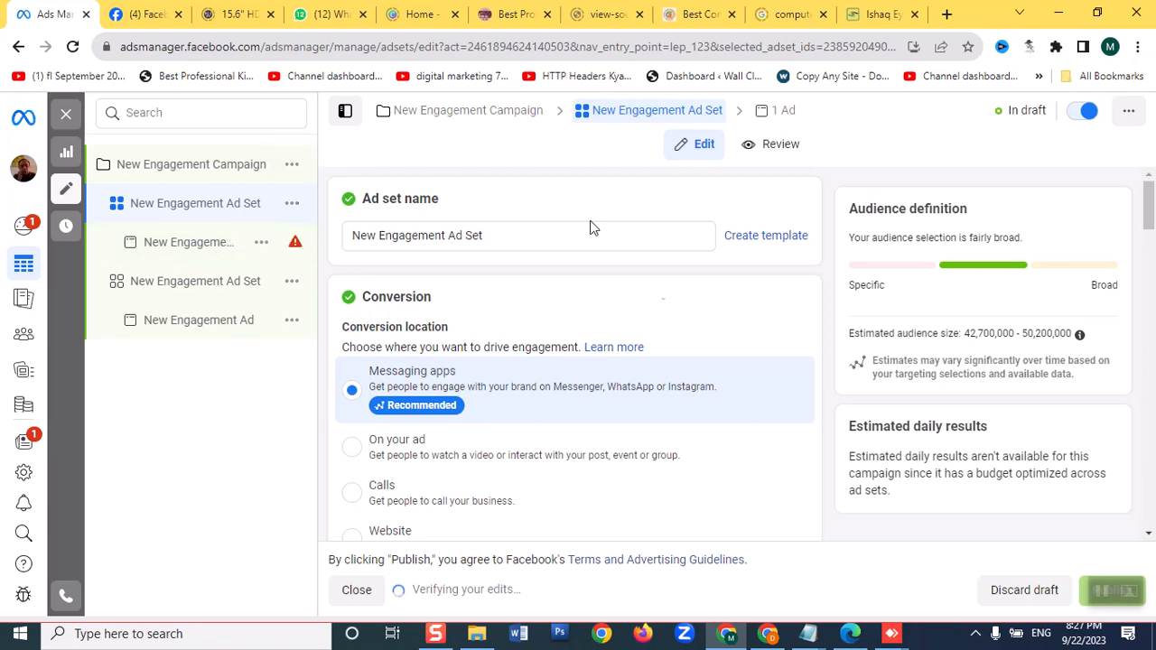
scroll(547, 367, down, 2)
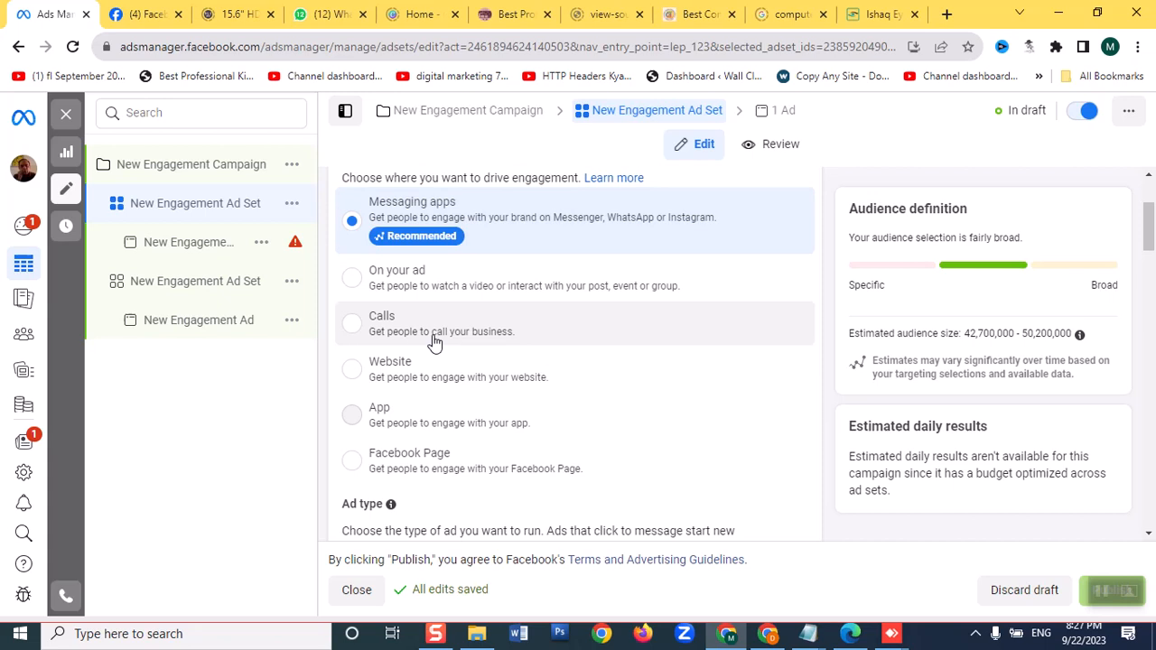
scroll(435, 343, up, 2)
scroll(531, 381, down, 2)
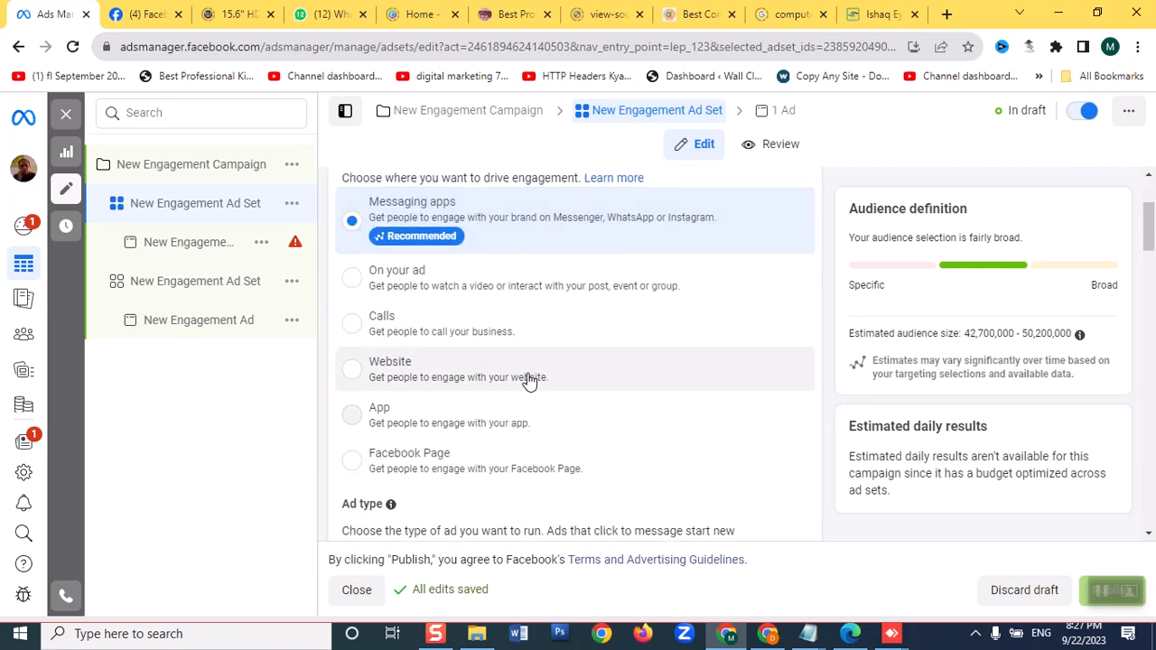
Deselect Instagram and Messenger in the new ad set's messaging apps, leaving only WhatsApp selected
scroll(519, 394, down, 3)
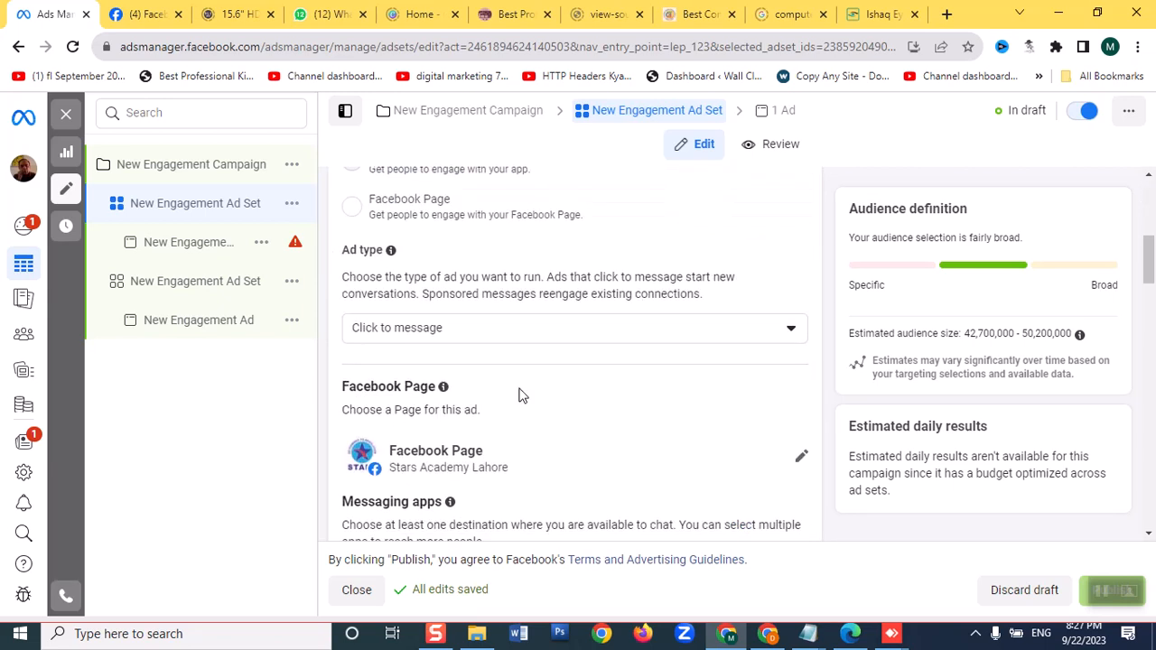
scroll(519, 394, down, 2)
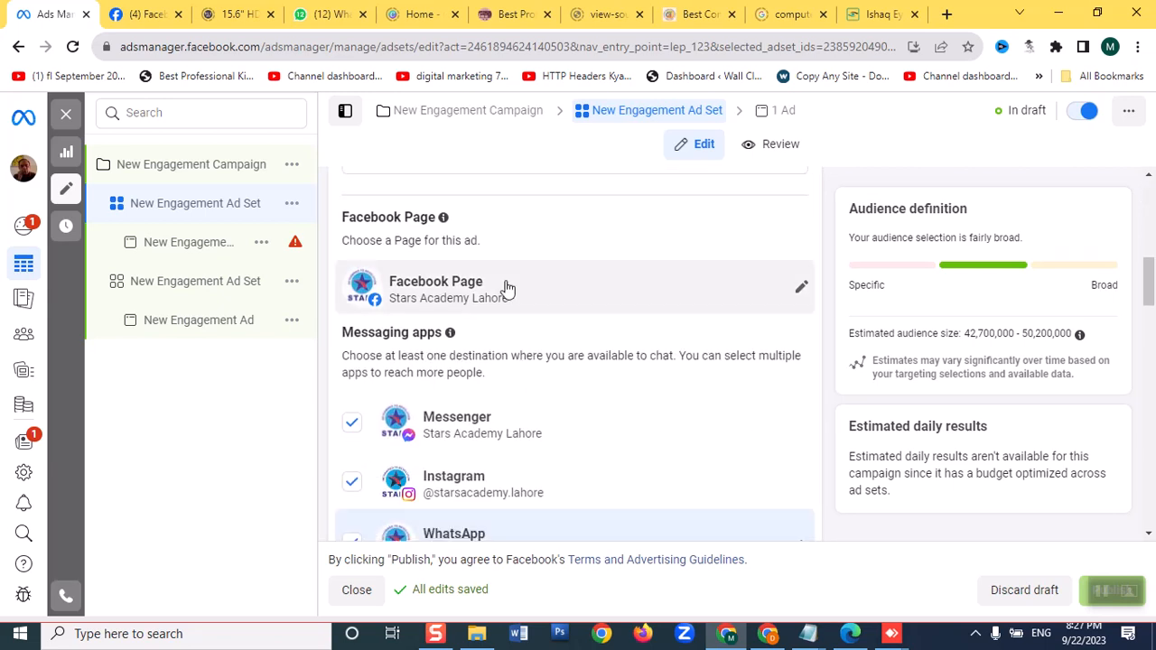
scroll(505, 289, down, 1)
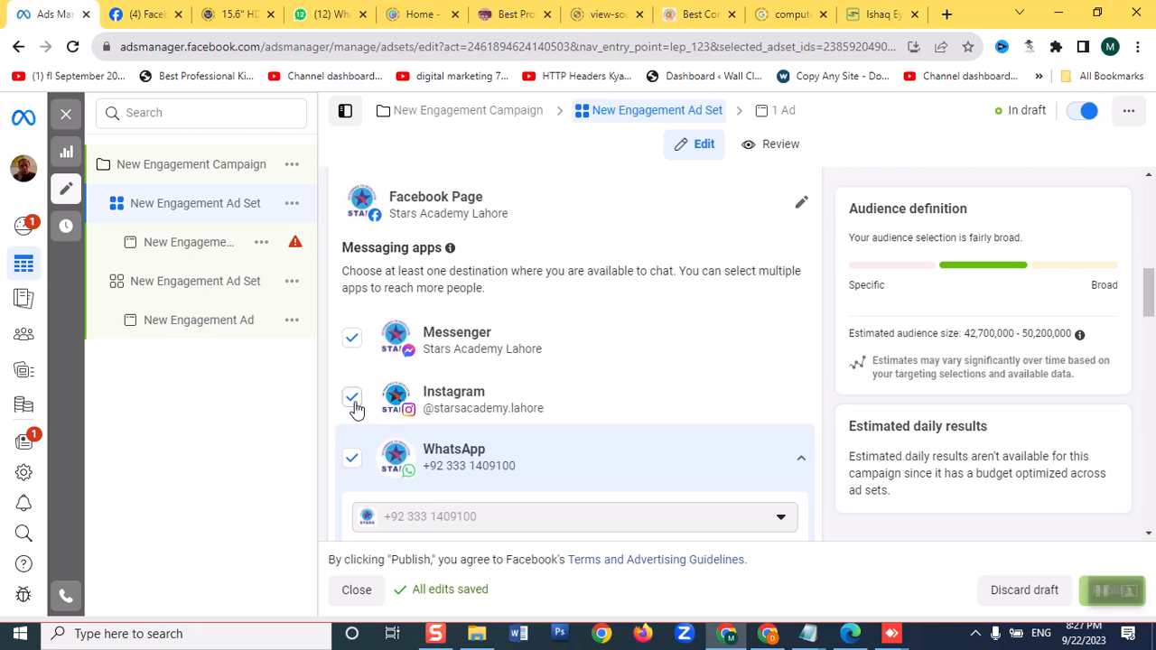
click(353, 402)
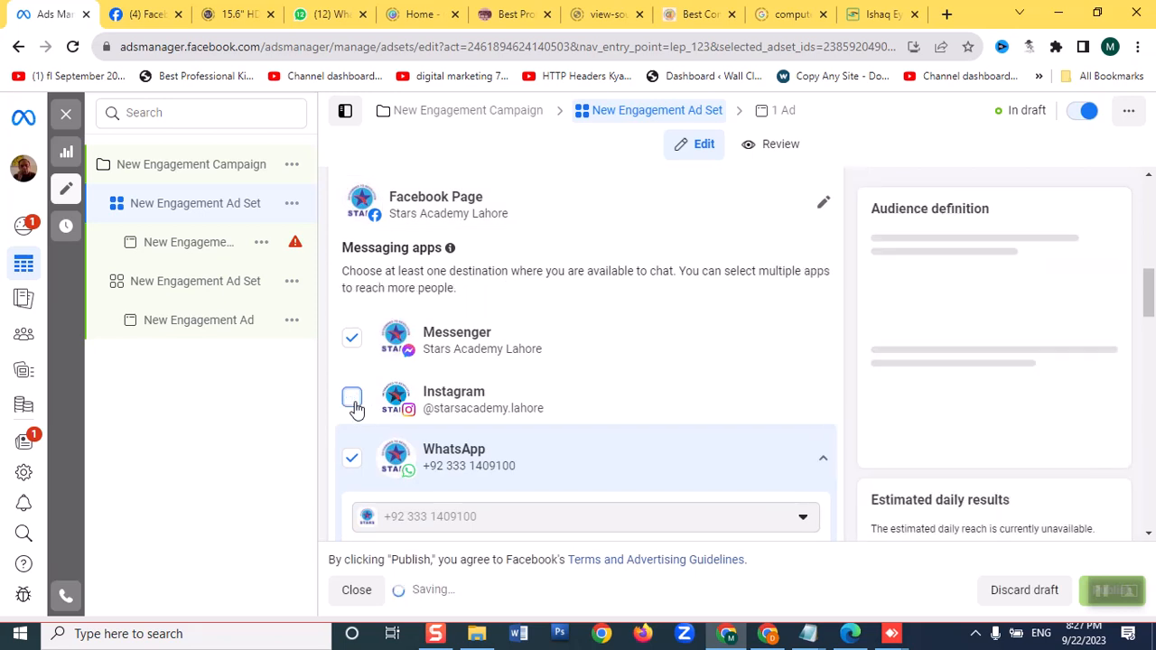
click(352, 342)
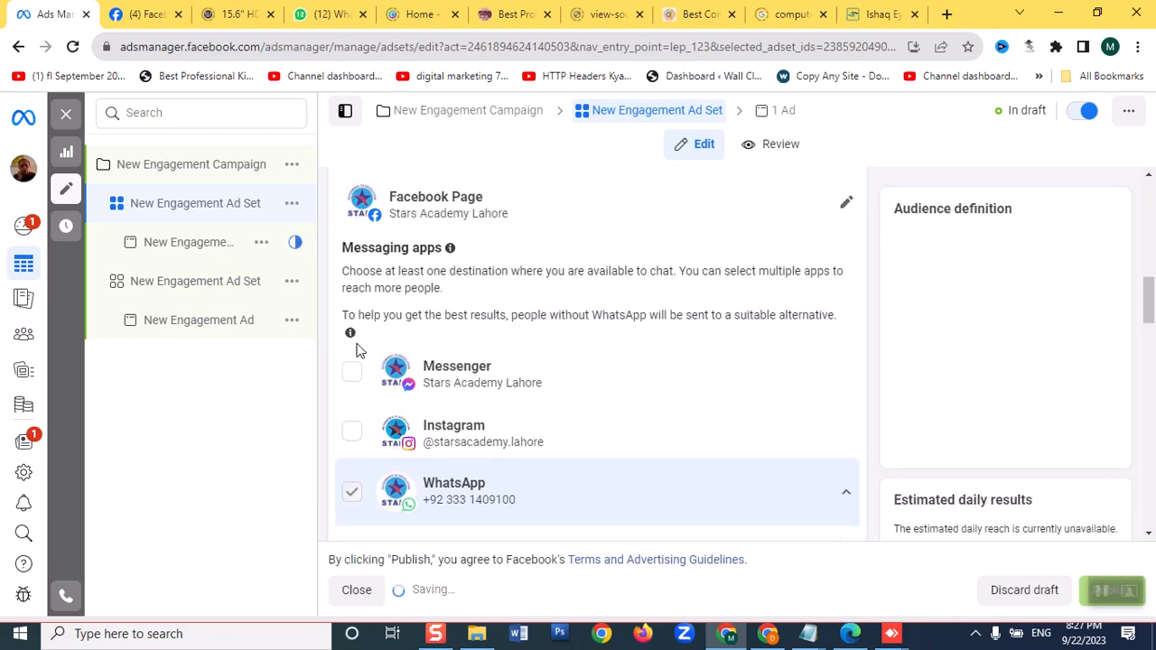
Review the new ad set's schedule and audience settings, and rename the ad set "broad audience"
scroll(485, 380, down, 5)
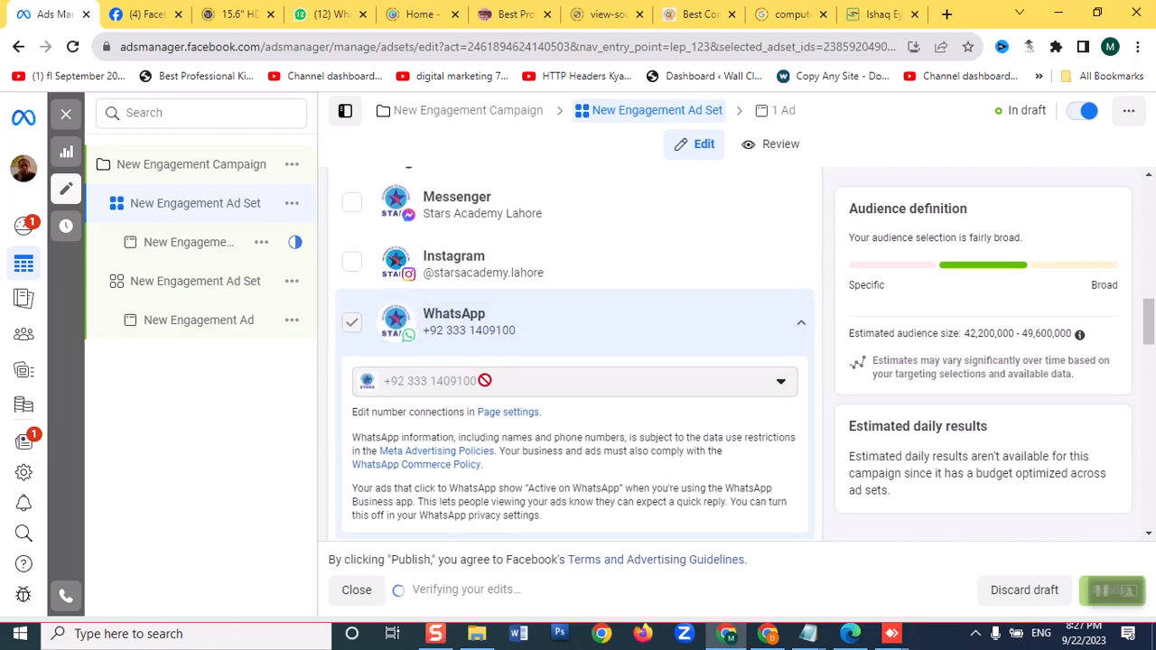
scroll(485, 386, down, 2)
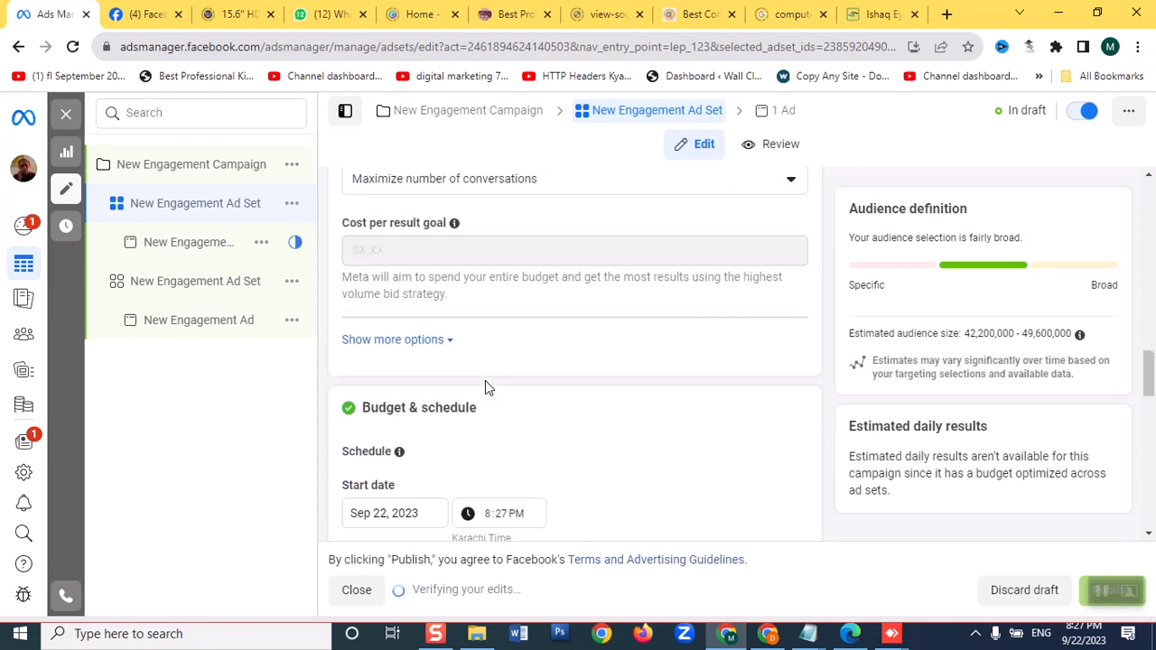
scroll(485, 387, down, 2)
scroll(485, 380, down, 5)
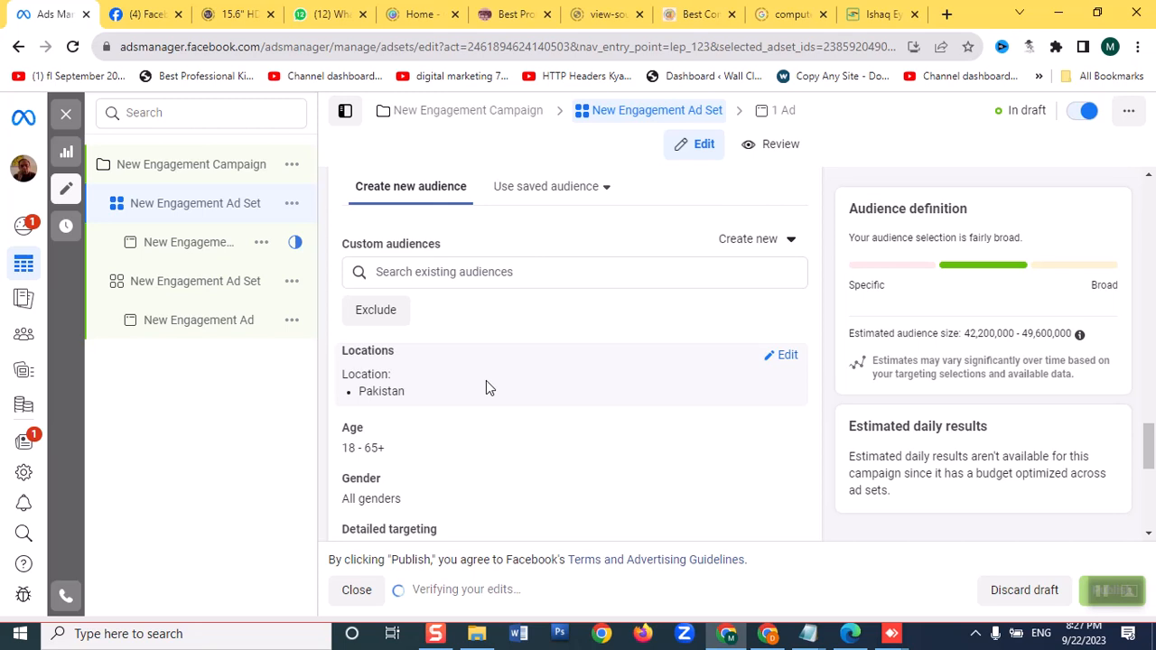
scroll(533, 451, up, 10)
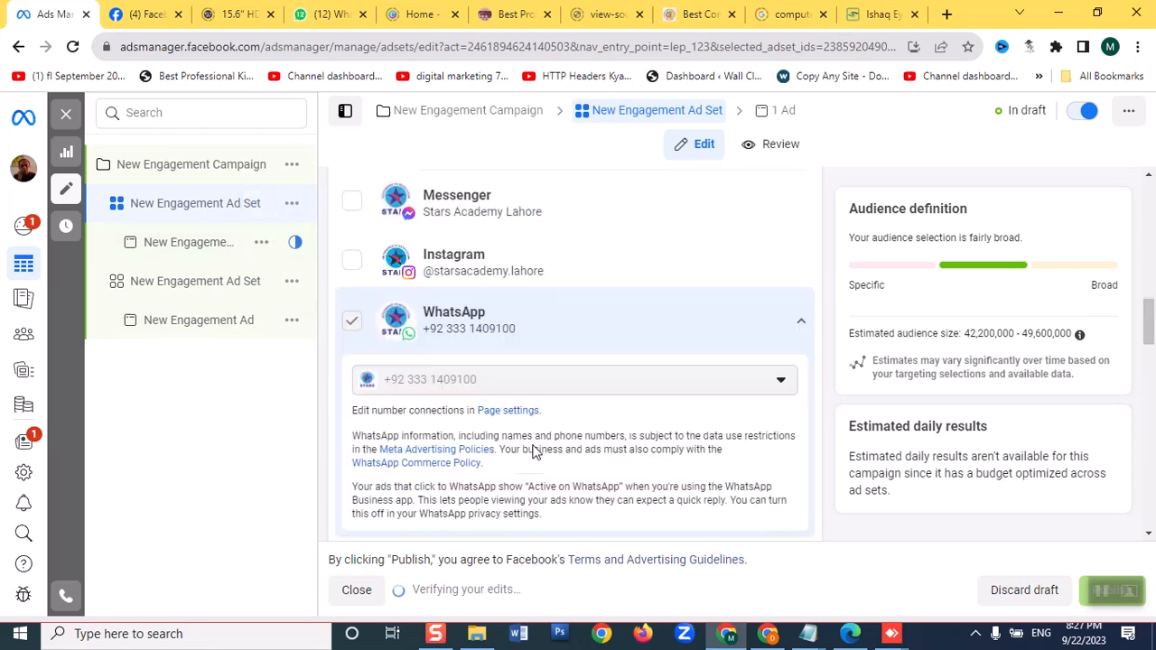
scroll(533, 451, up, 5)
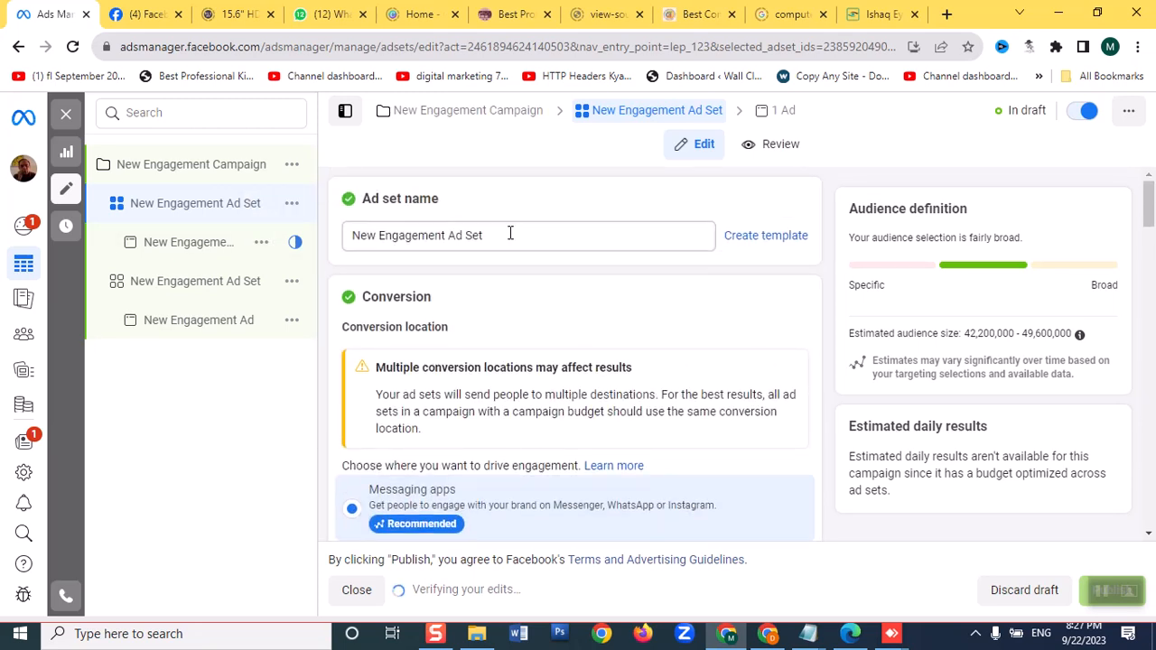
triple_click(510, 233)
text(br)
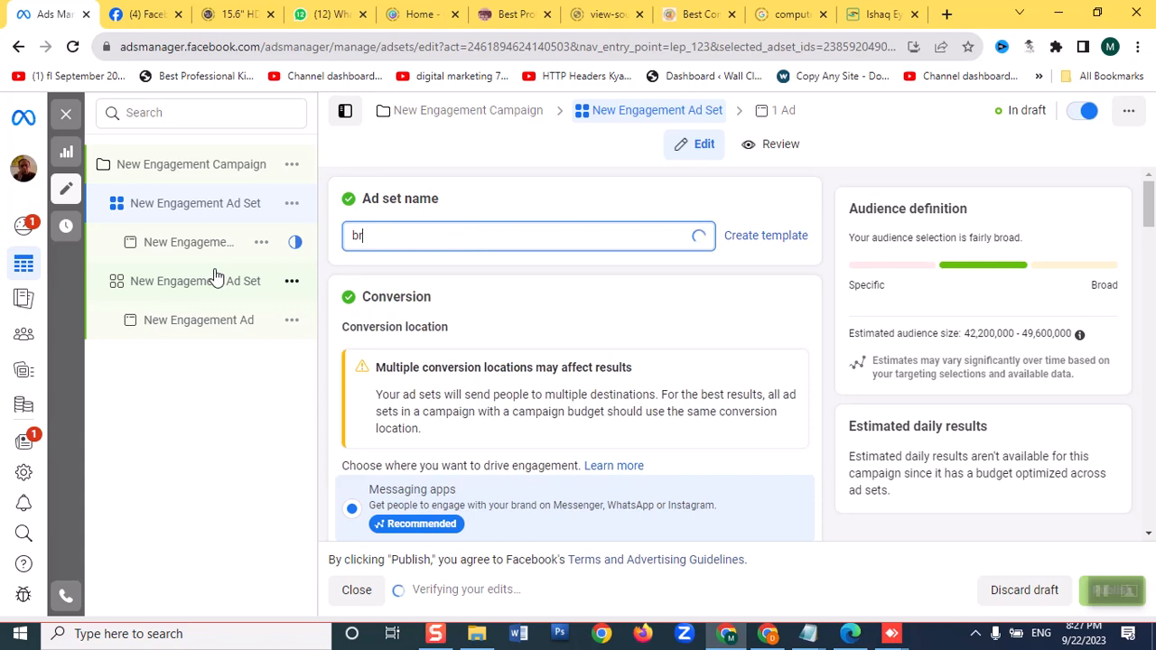
text(oad)
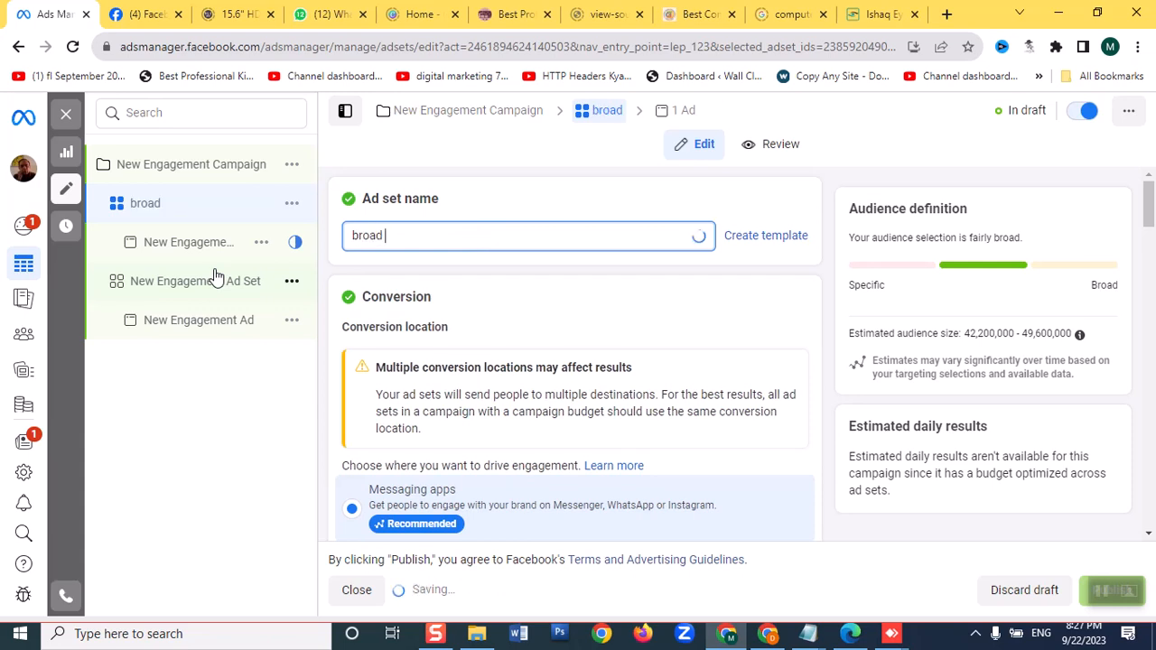
text( audience)
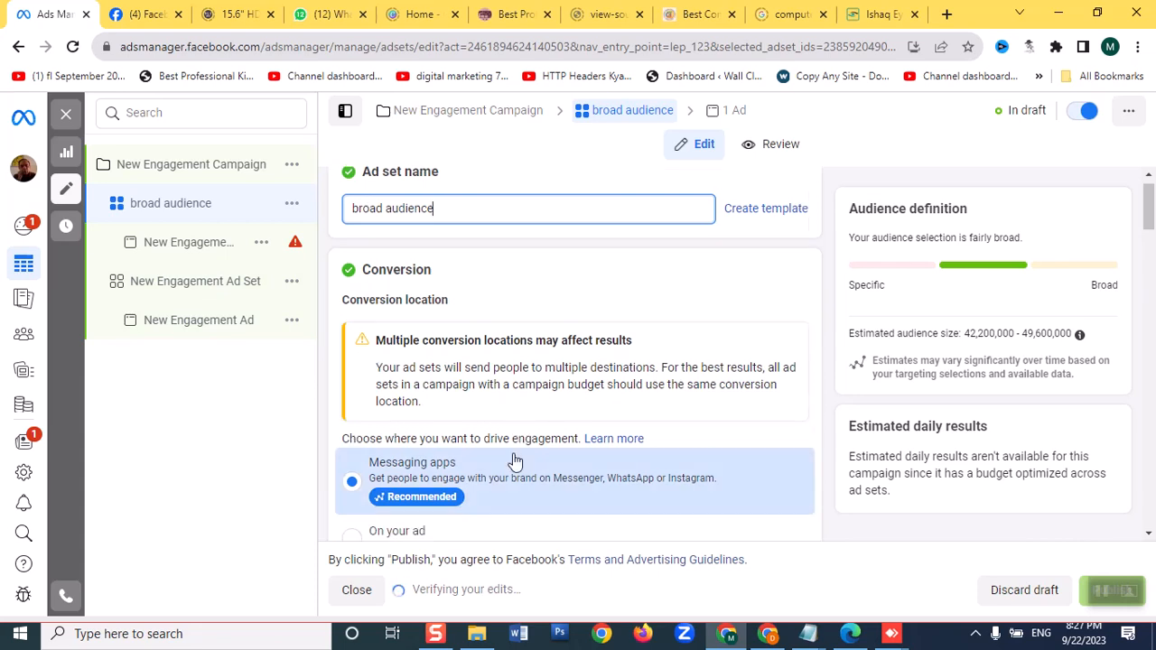
Open the New Engagement Ad under the broad audience ad set and keep its ad setup on Create ad
scroll(511, 459, down, 7)
scroll(513, 461, down, 5)
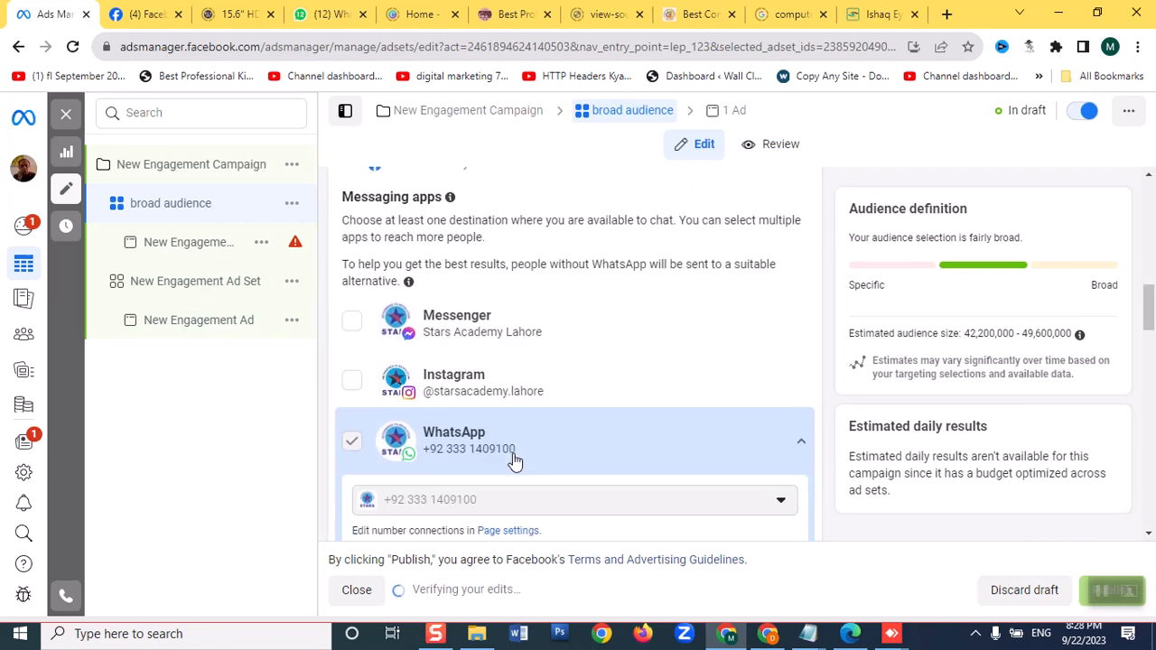
scroll(513, 461, down, 4)
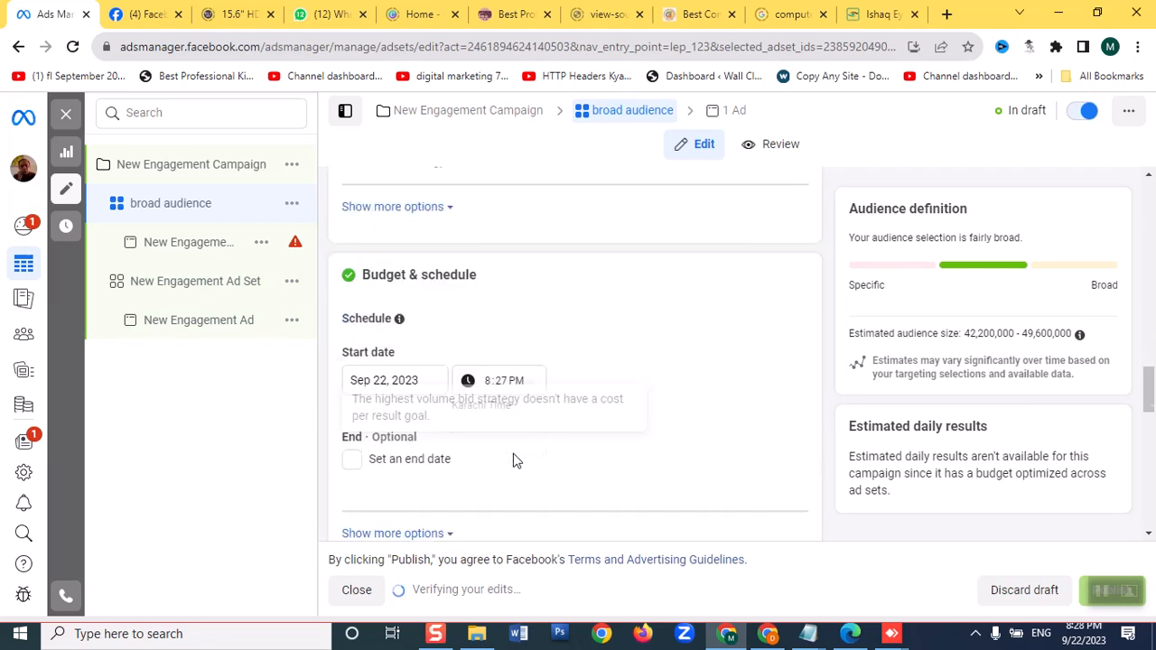
scroll(514, 460, down, 4)
scroll(513, 460, down, 2)
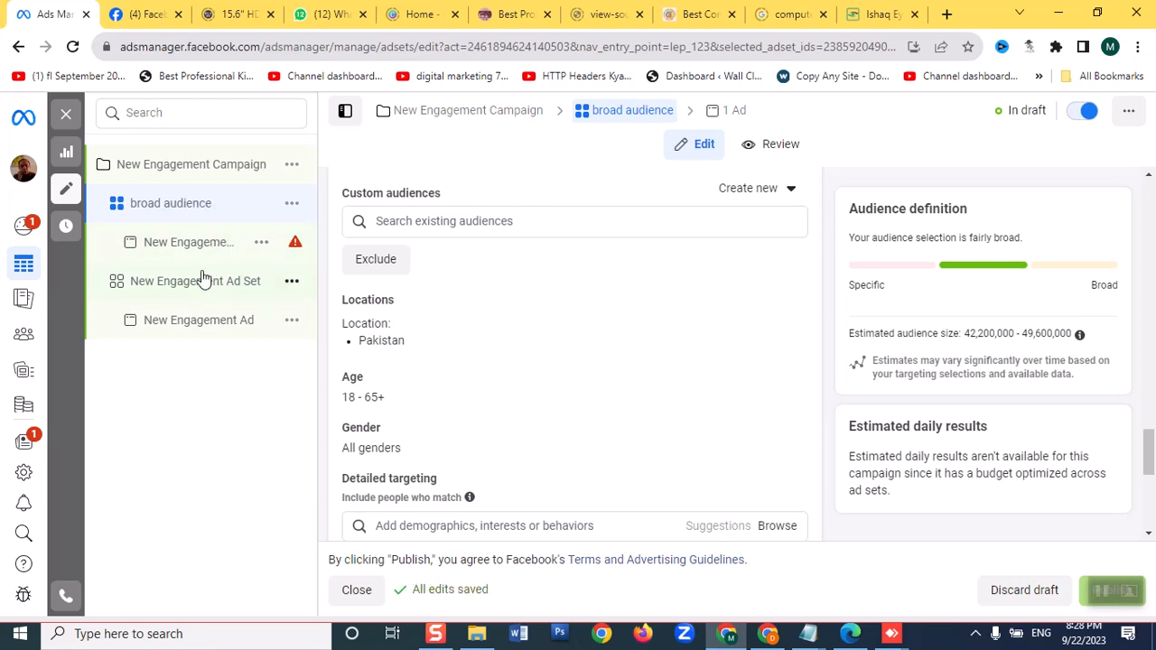
click(195, 244)
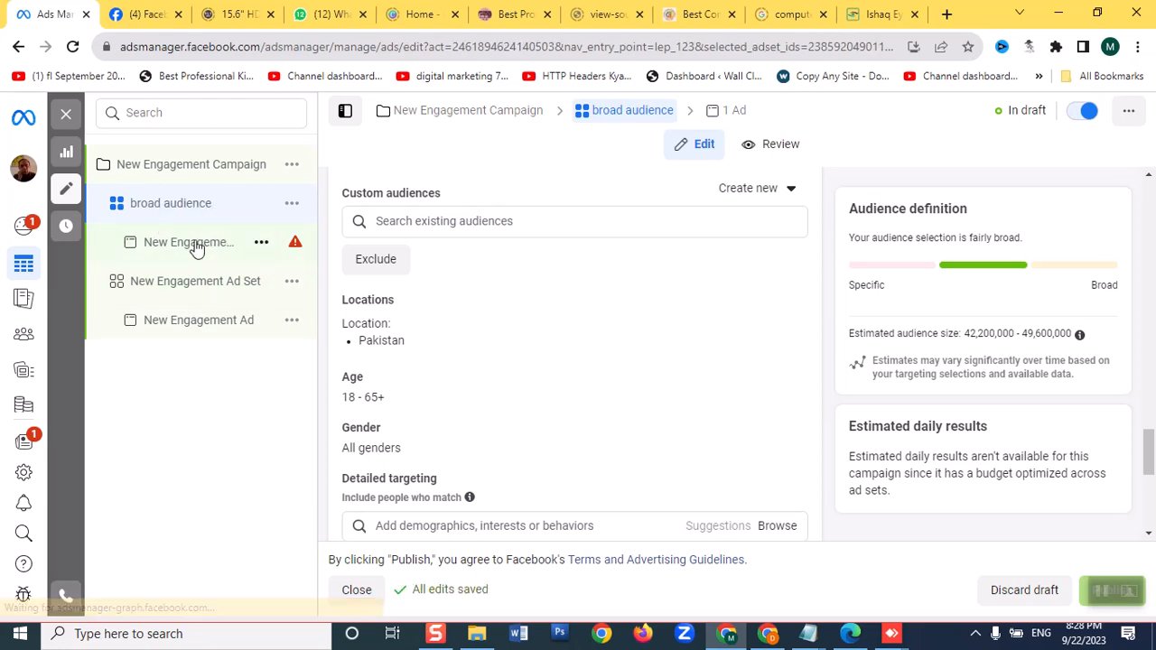
scroll(536, 321, down, 3)
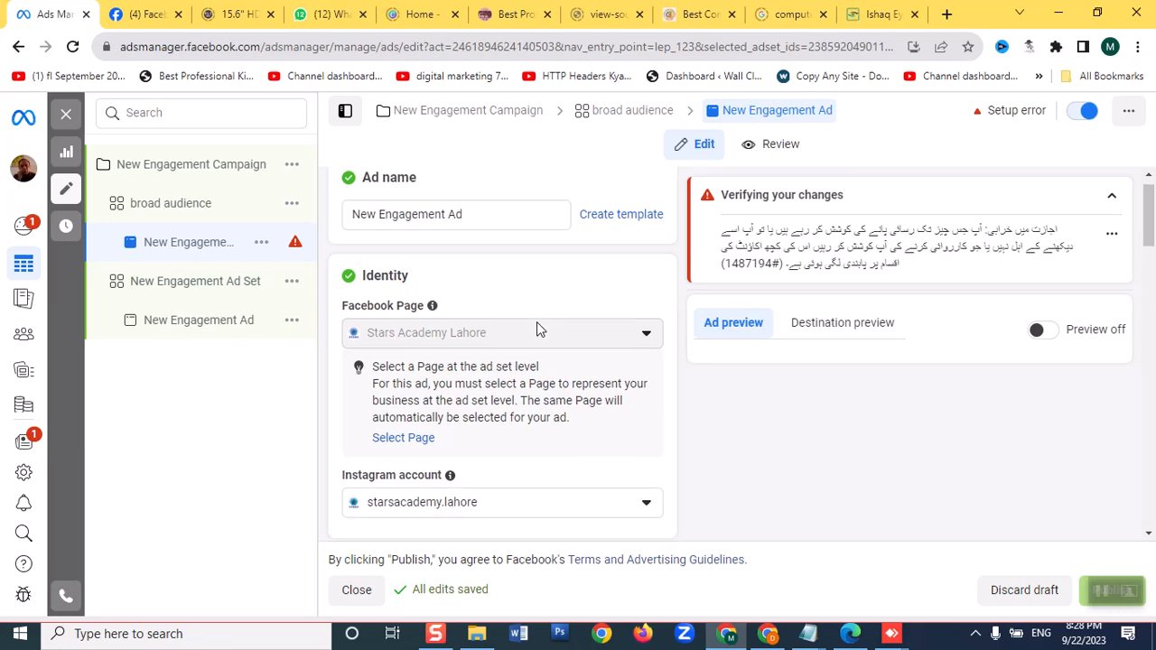
scroll(537, 324, down, 2)
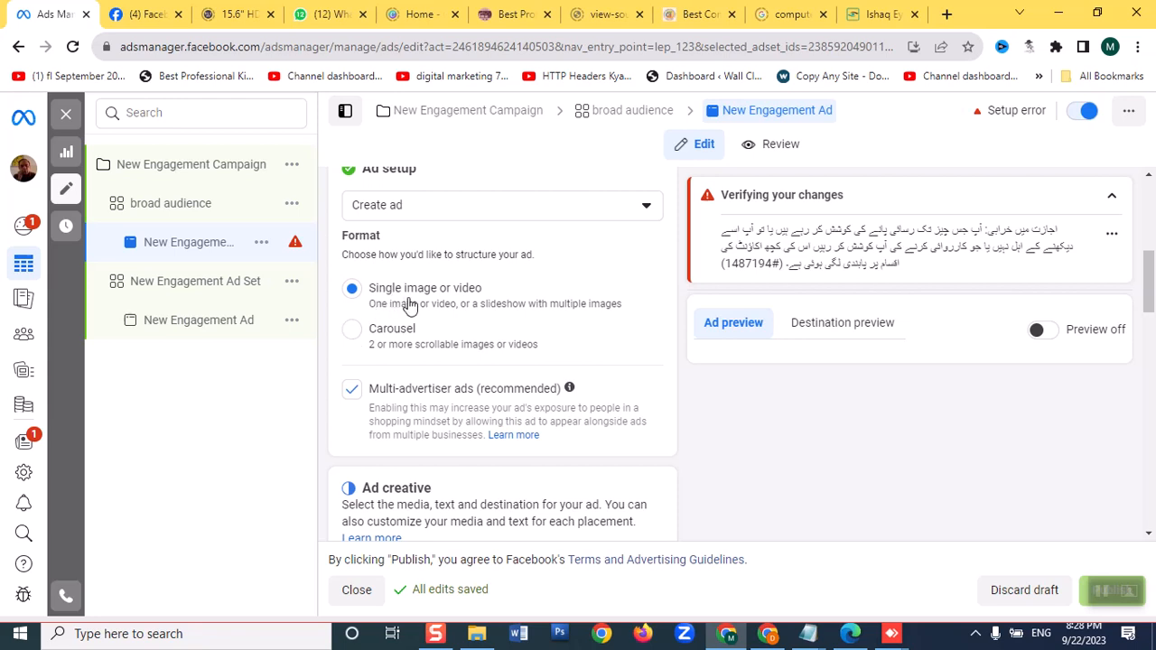
scroll(408, 306, down, 1)
scroll(405, 304, up, 2)
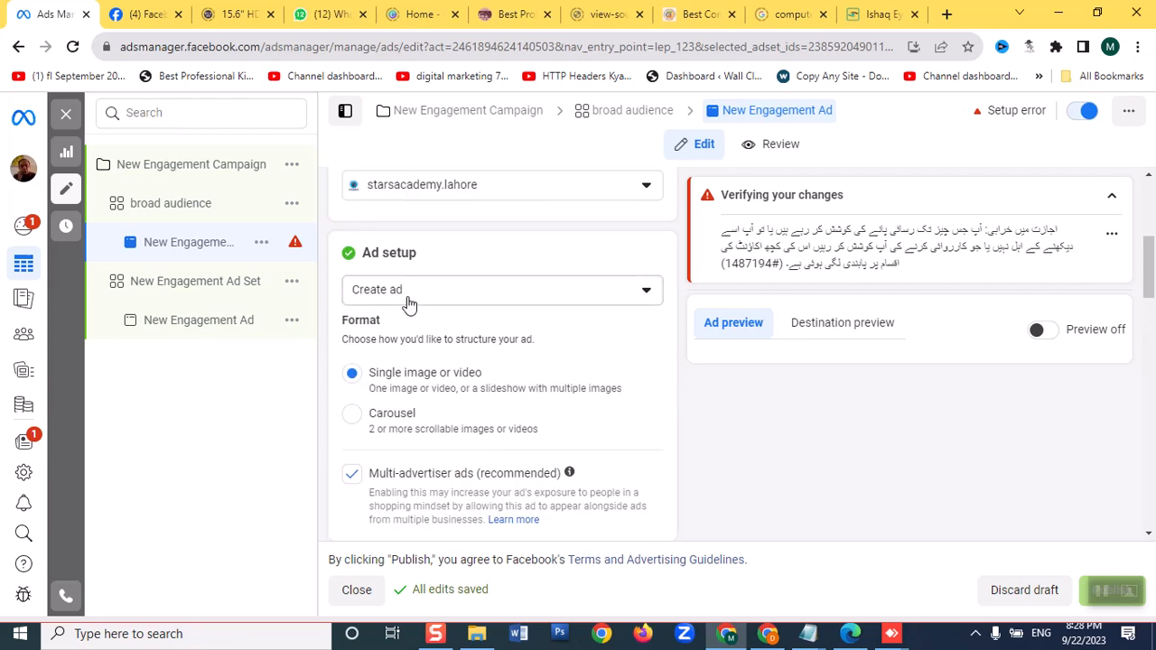
click(481, 298)
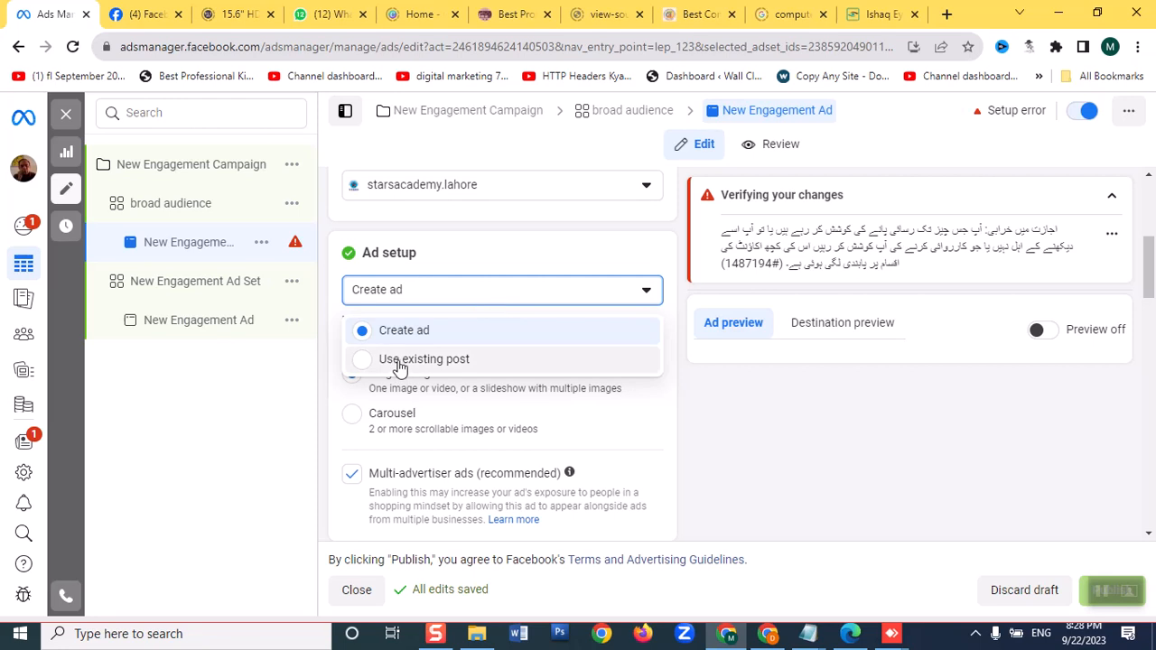
click(365, 333)
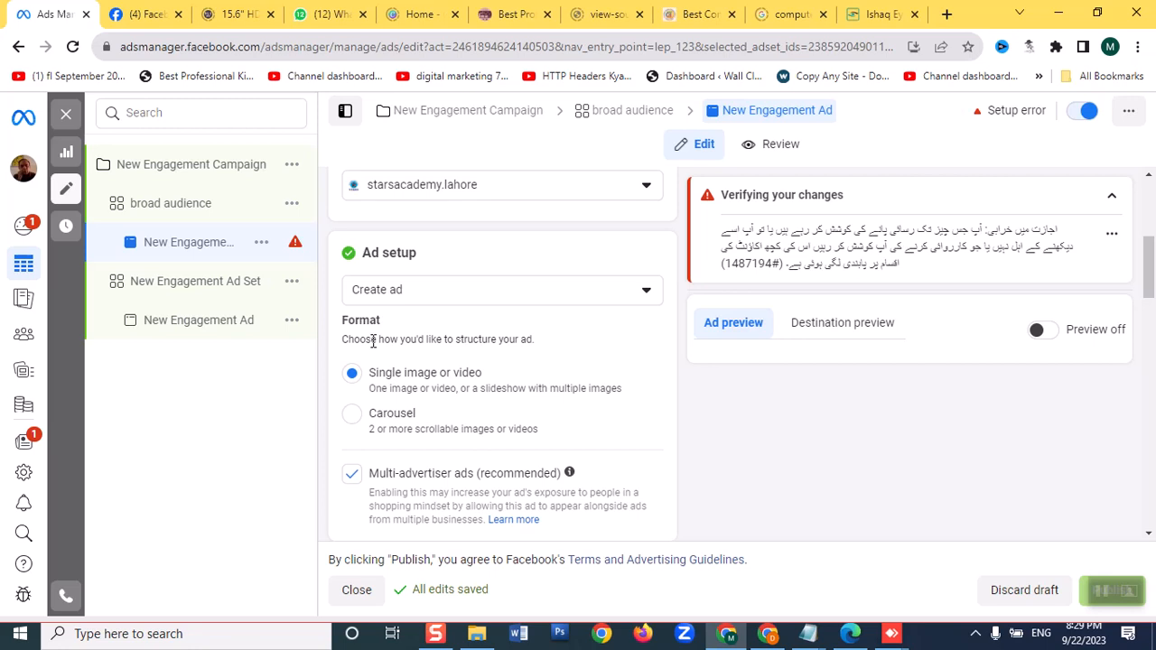
Select the 1463 × 1462 image from the Stars Academy Lahore page's images as media for the broad audience ad
scroll(371, 407, down, 2)
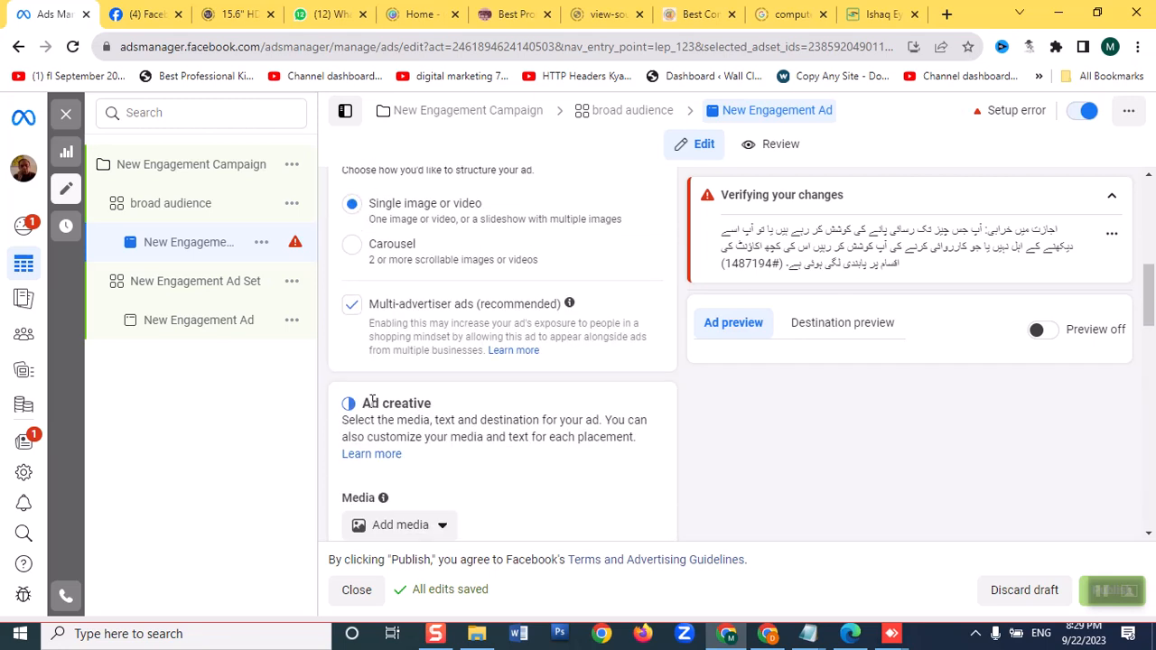
scroll(371, 407, down, 2)
mouse_move(383, 328)
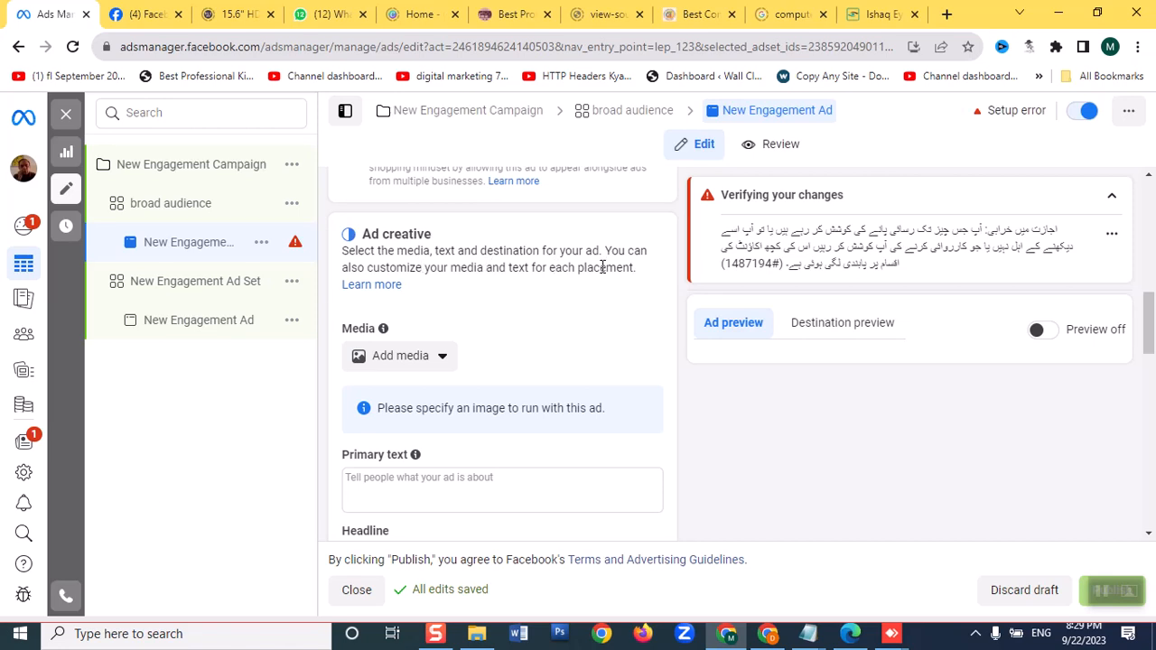
mouse_move(11, 271)
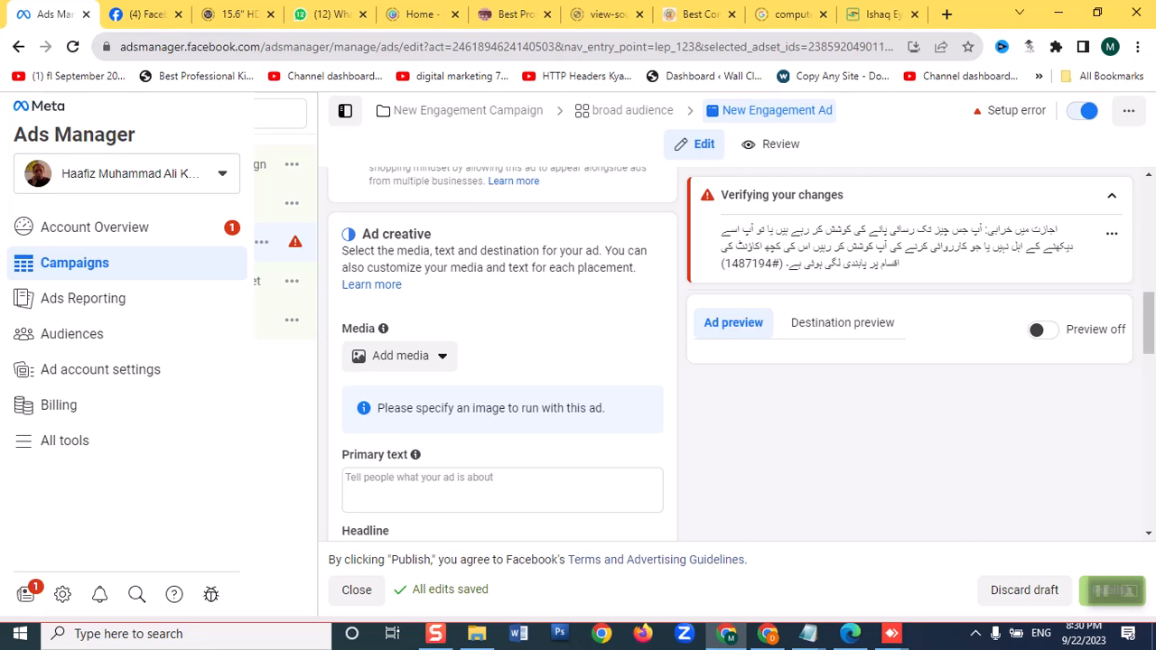
click(415, 360)
click(420, 397)
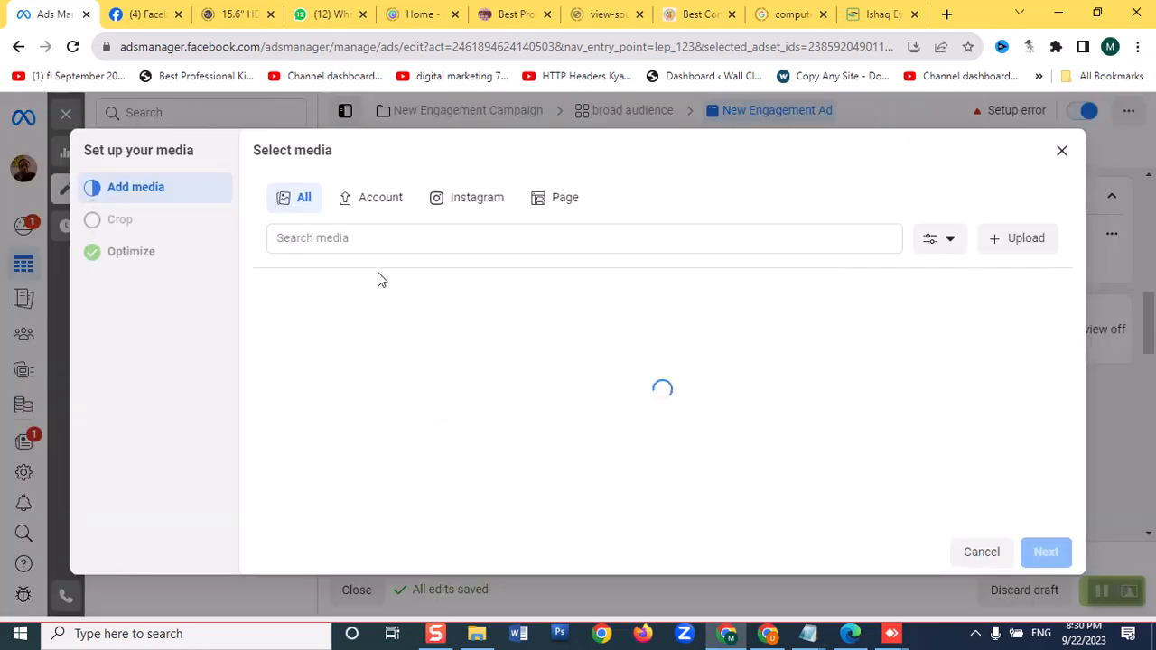
click(563, 199)
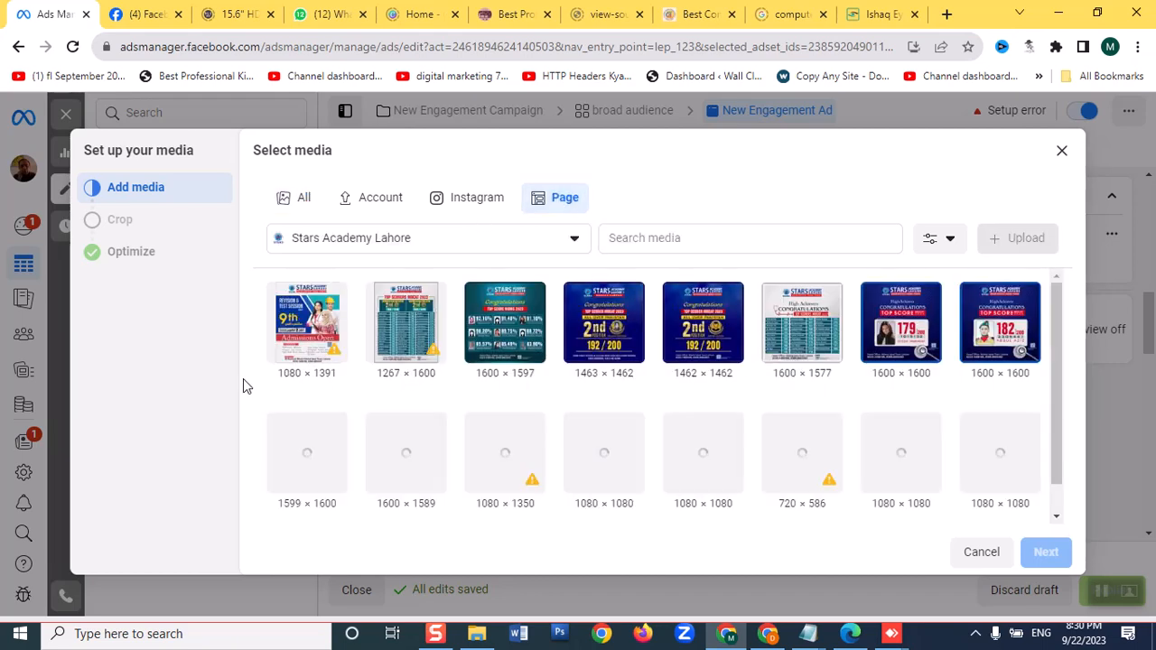
click(580, 336)
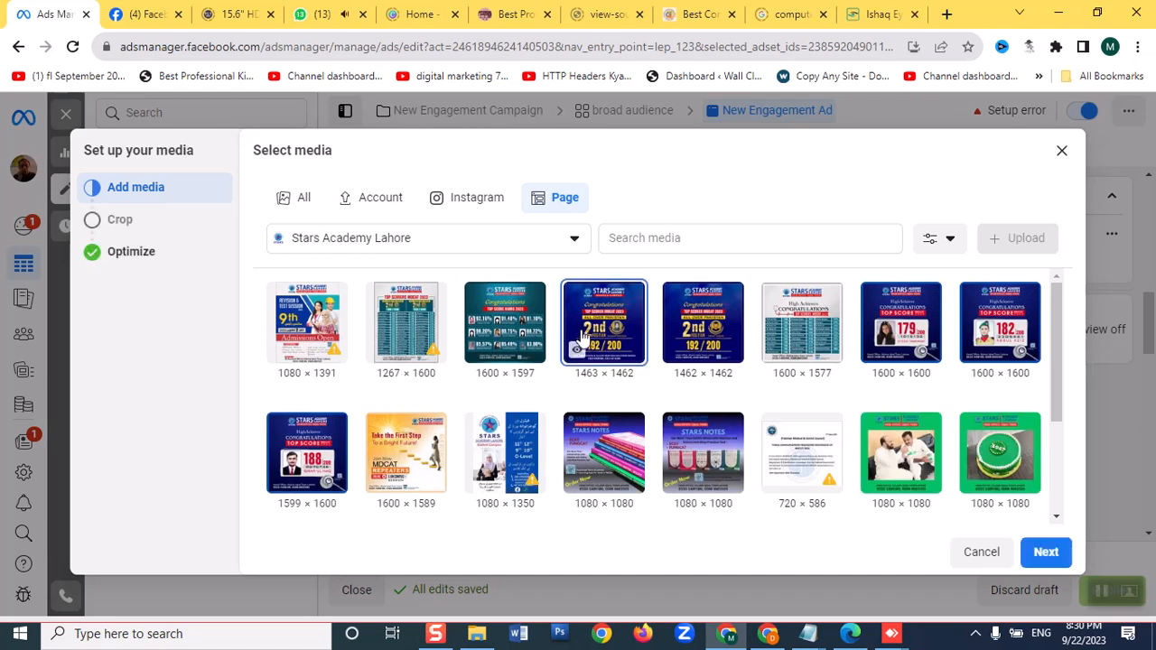
Keep the original media crops for all placements and finish the media setup with the default creative optimizations
click(1048, 553)
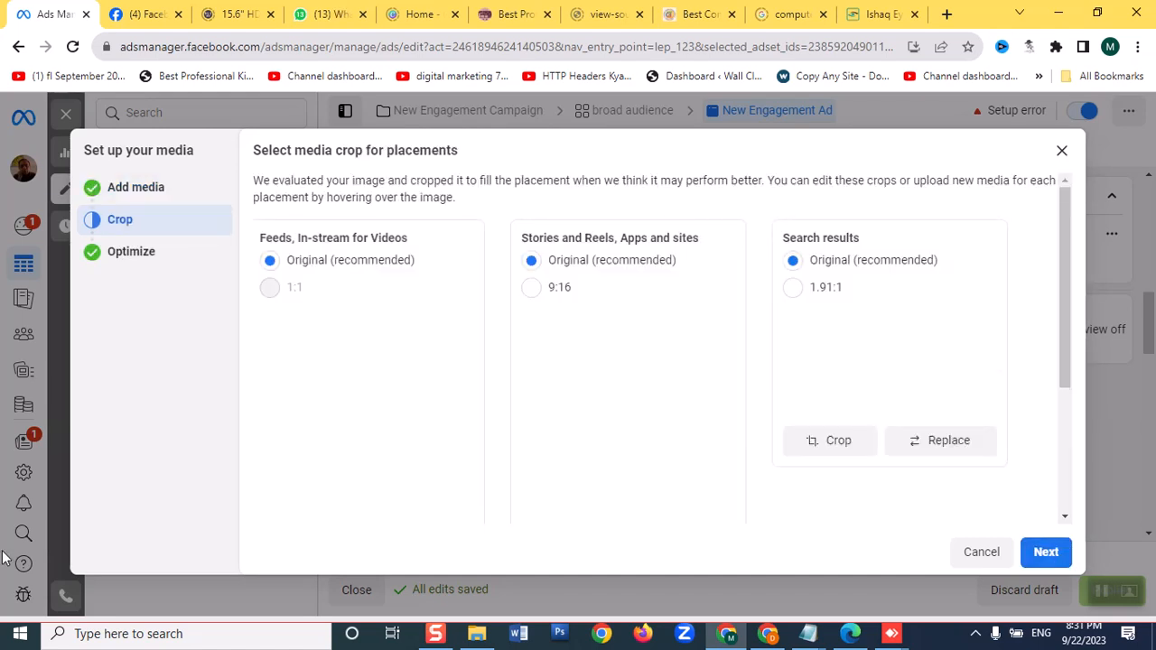
scroll(1051, 447, down, 5)
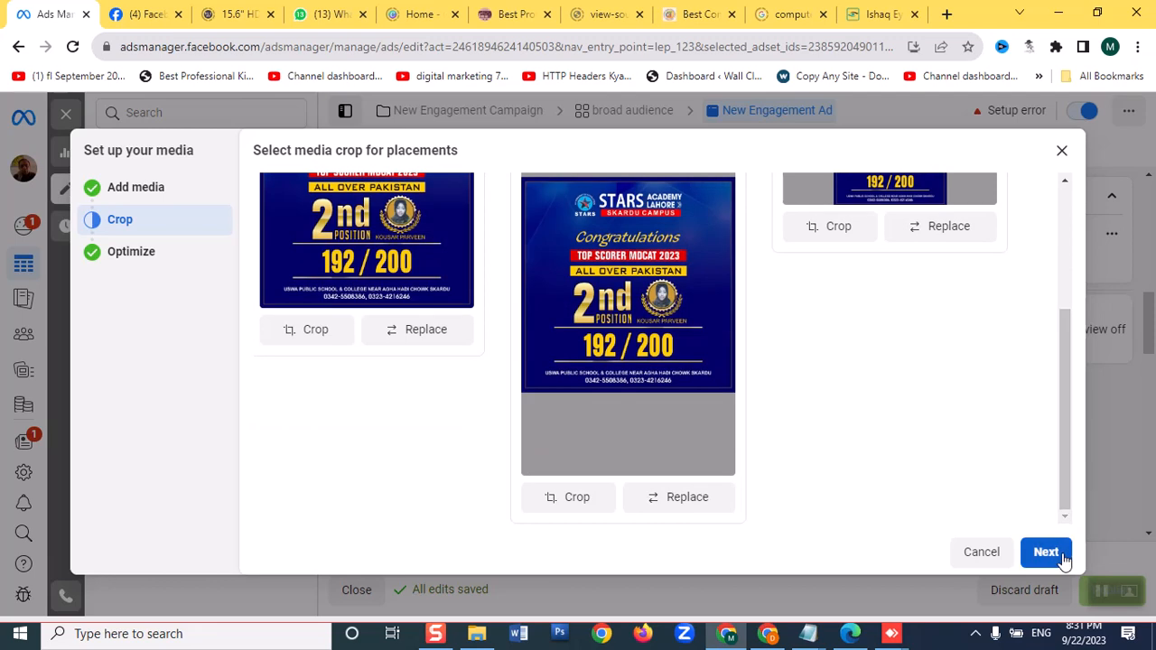
click(1045, 551)
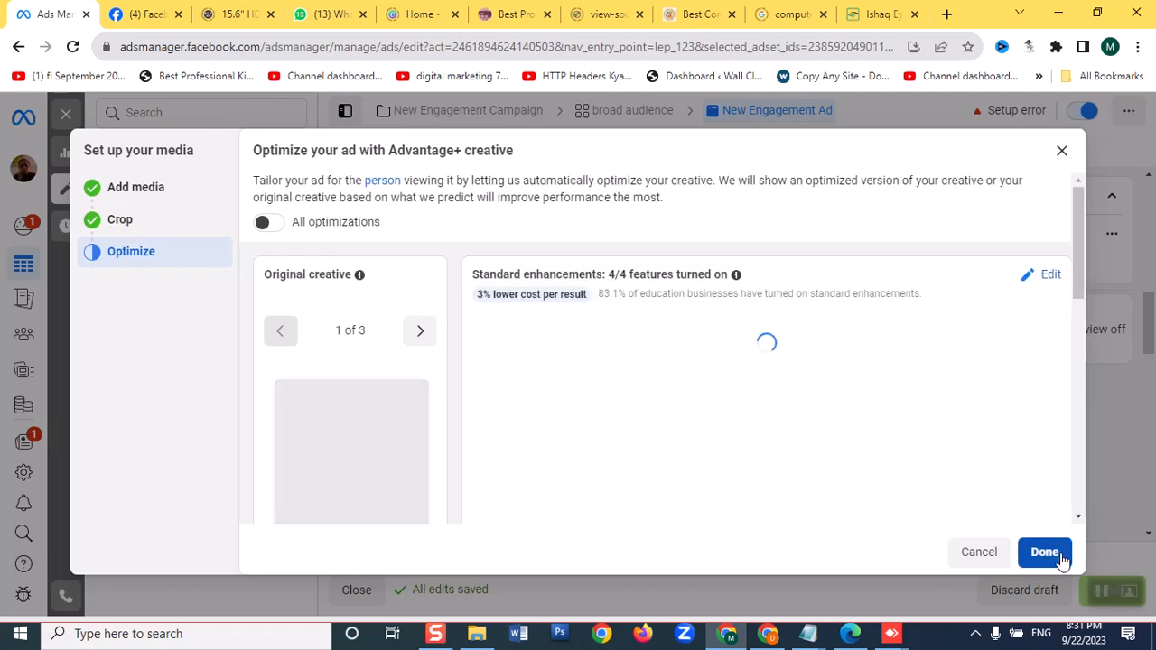
click(1058, 557)
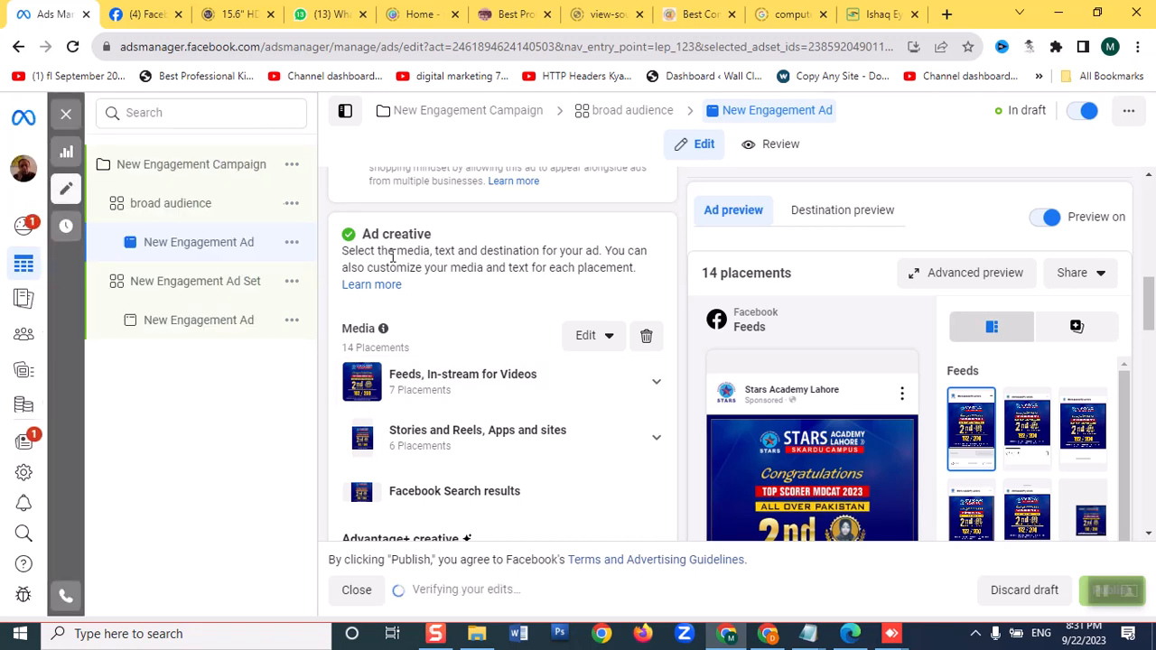
Rename the New Engagement Ad Set as "Students"
click(233, 284)
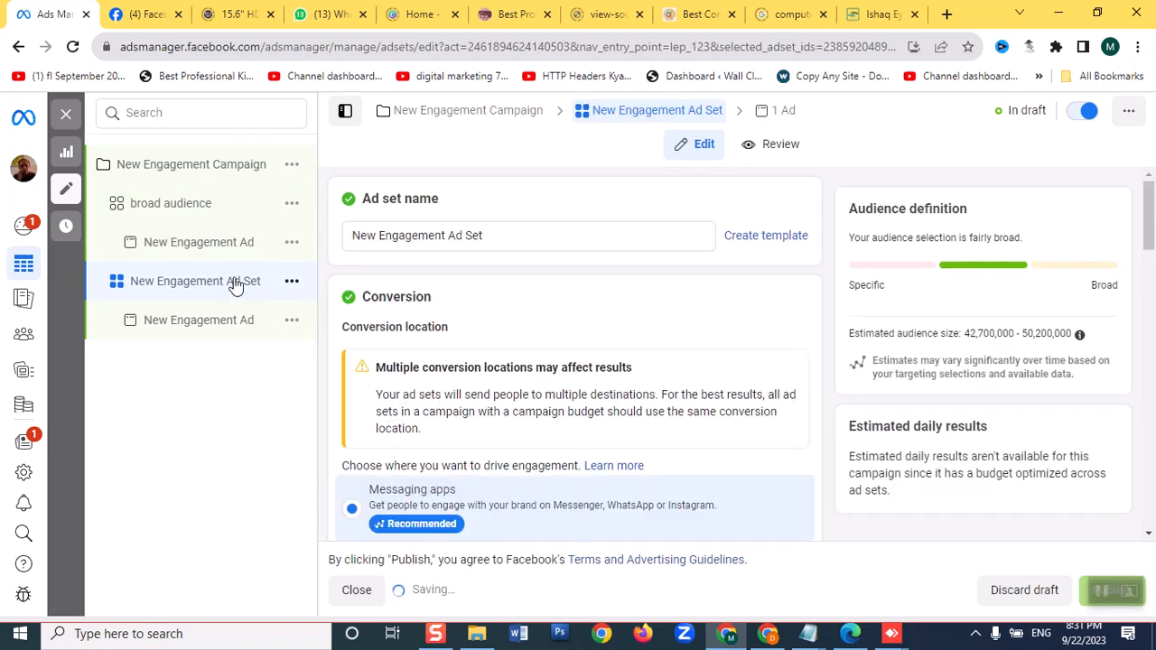
drag(498, 232, 282, 240)
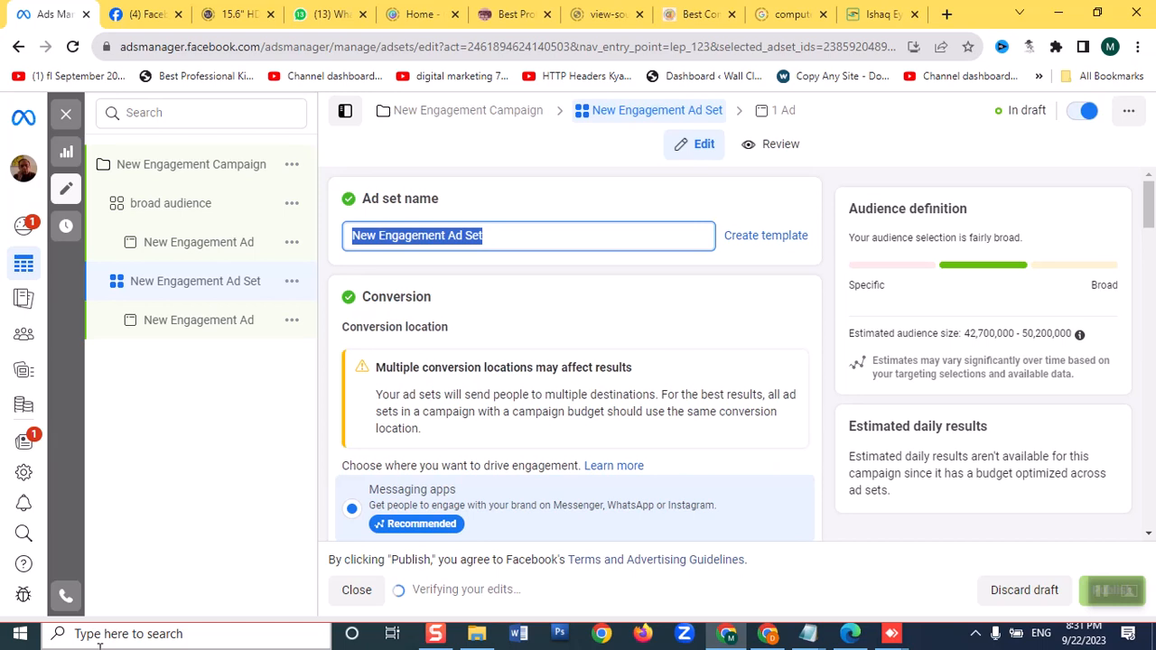
text(Students)
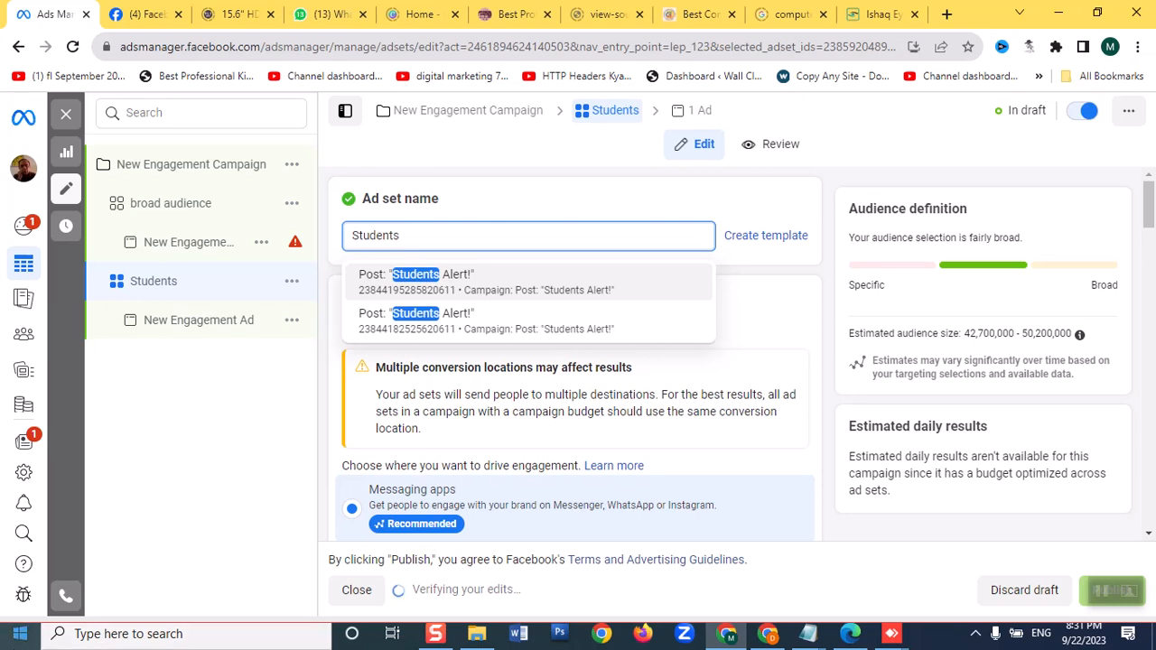
click(254, 414)
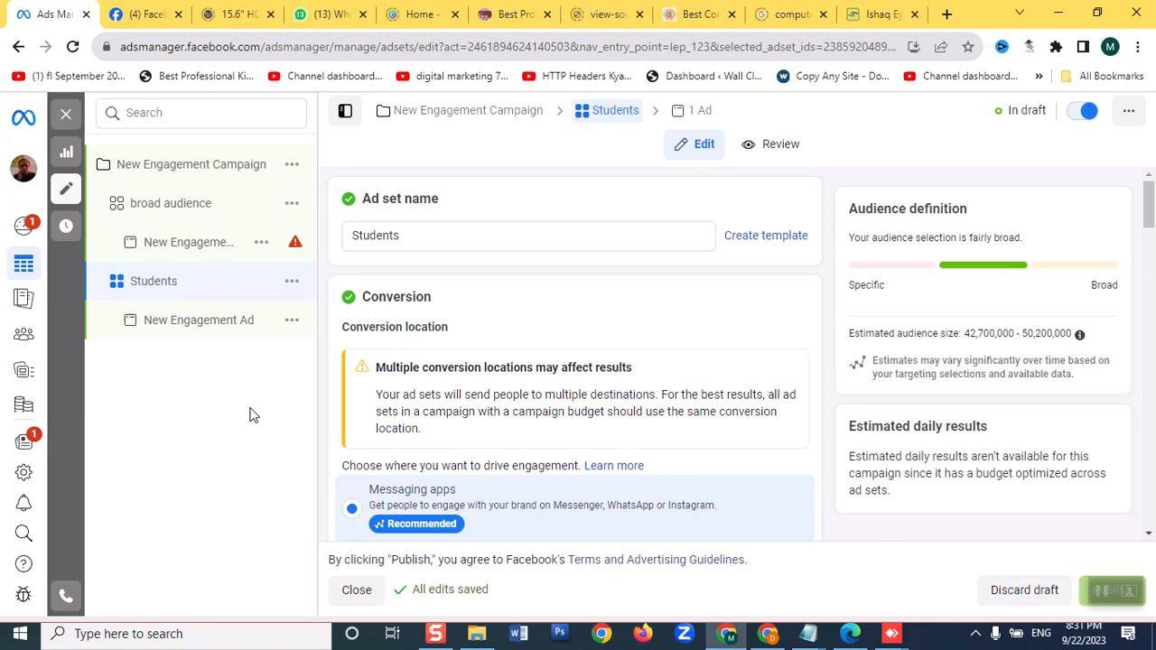
Deselect Messenger and Instagram in the Students ad set's messaging apps, leaving only WhatsApp selected
scroll(439, 407, down, 4)
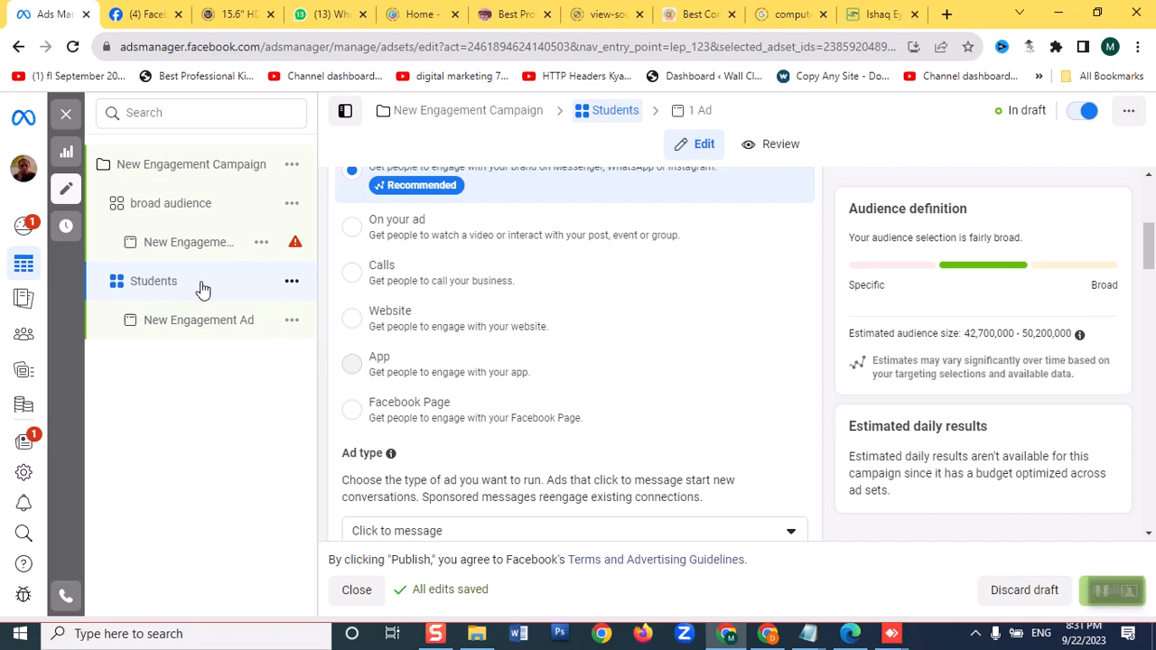
scroll(443, 375, down, 3)
scroll(443, 375, down, 3)
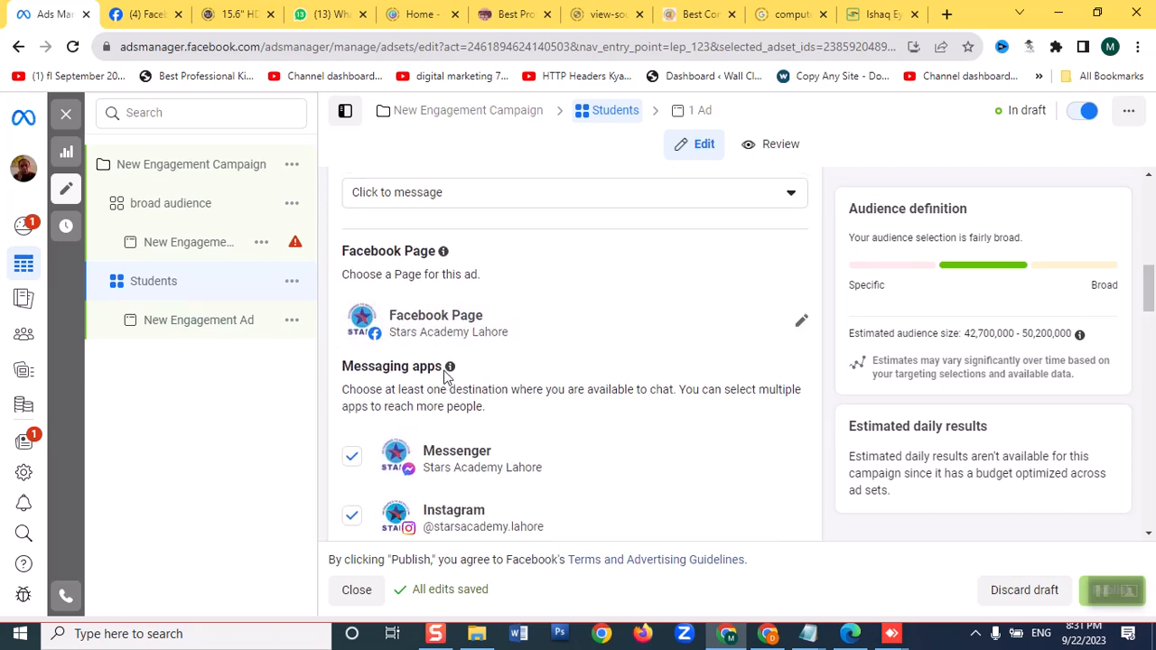
click(352, 287)
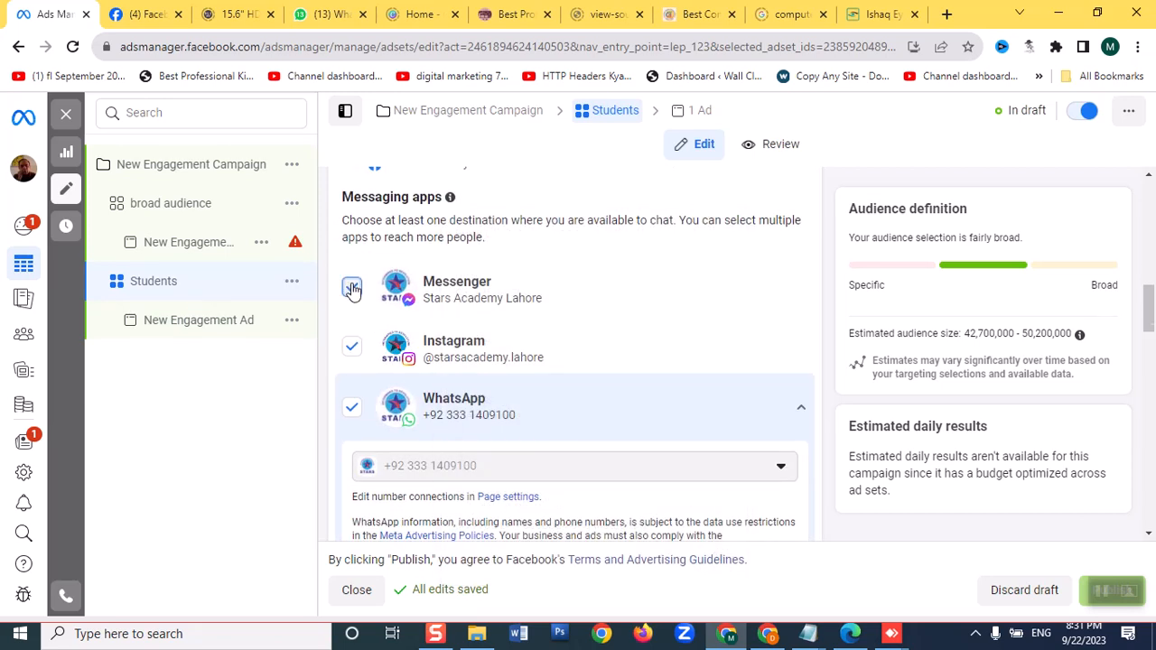
click(352, 349)
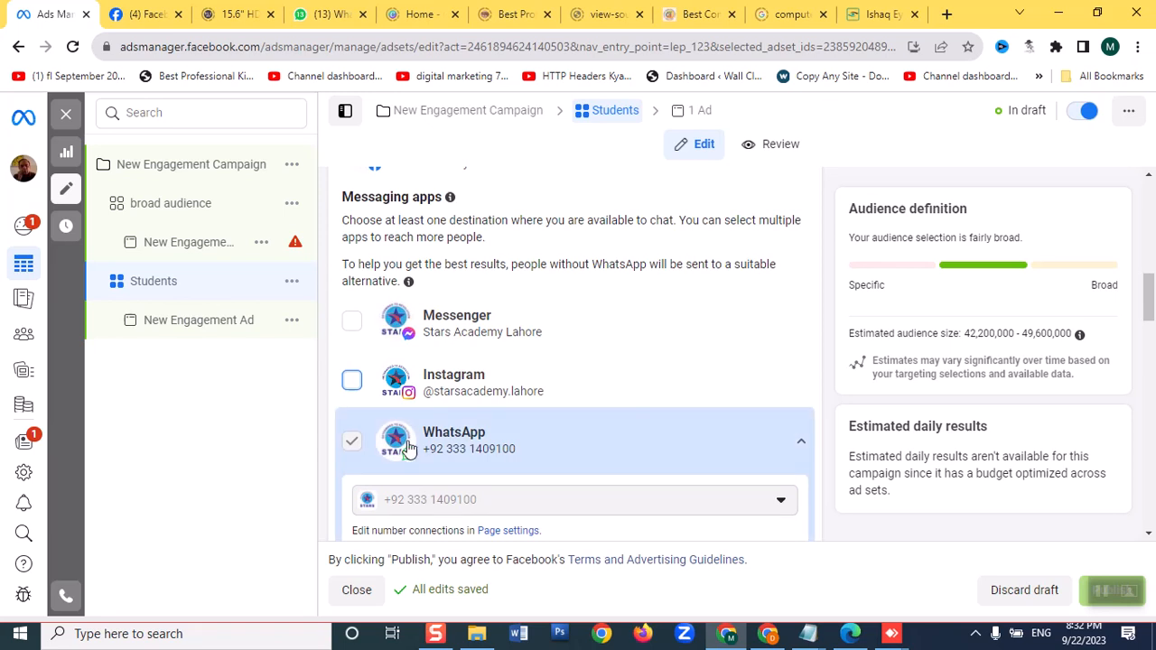
Set the Students ad set's maximum audience age to 23, keeping the minimum age at 18
scroll(411, 448, down, 5)
scroll(417, 447, down, 4)
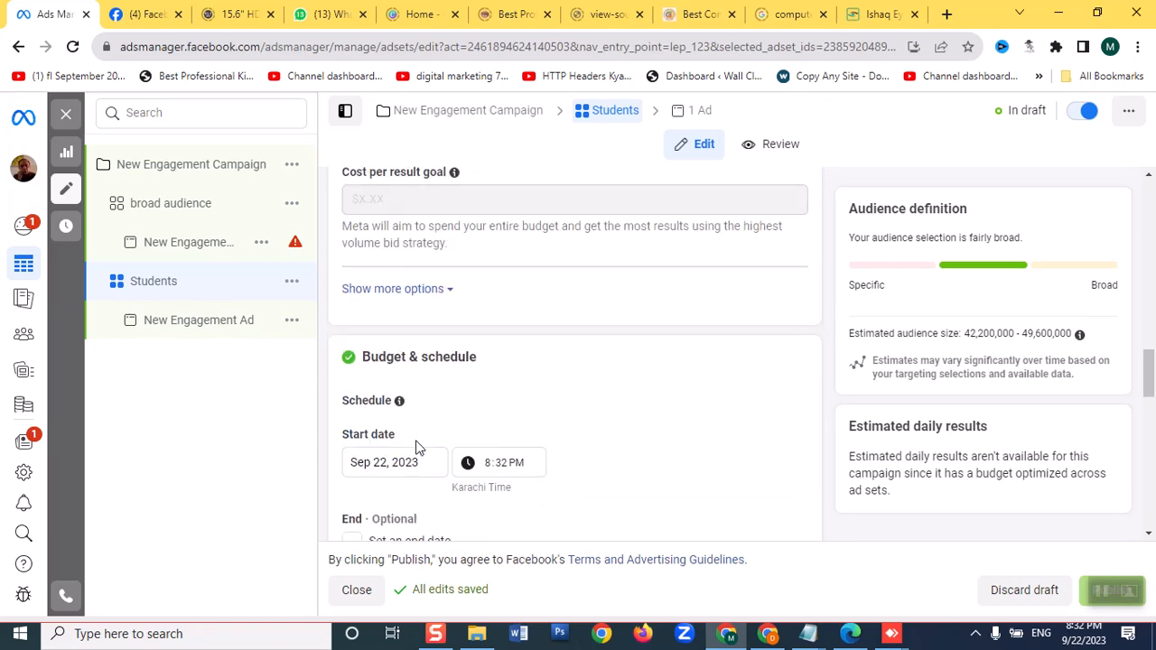
scroll(417, 447, down, 3)
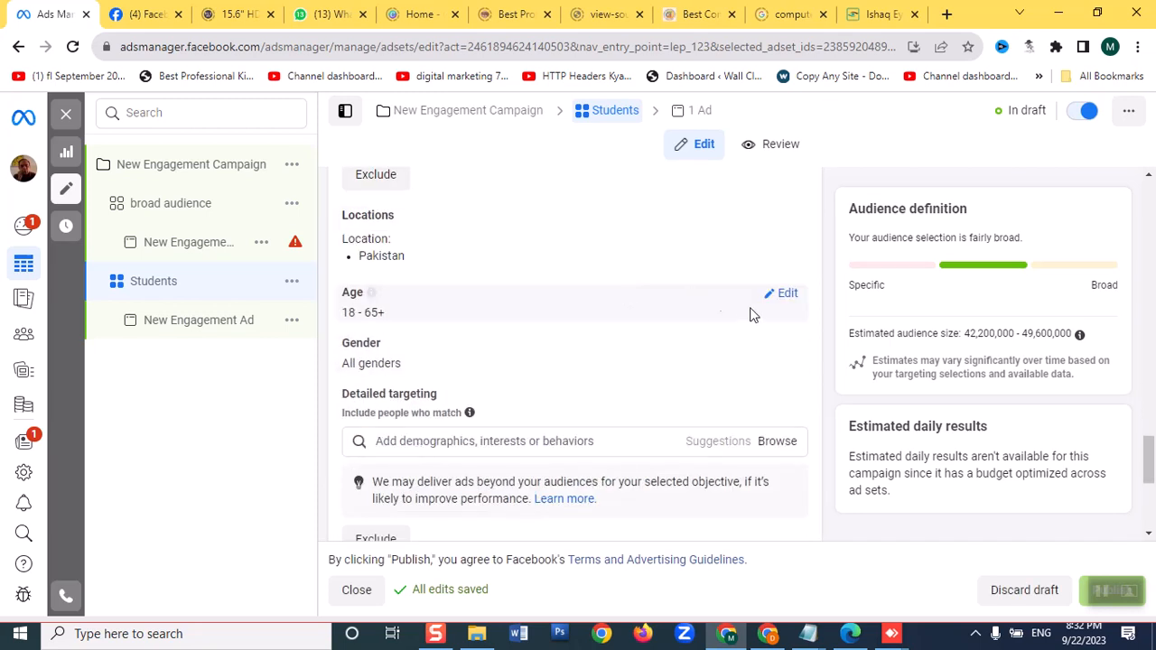
click(785, 299)
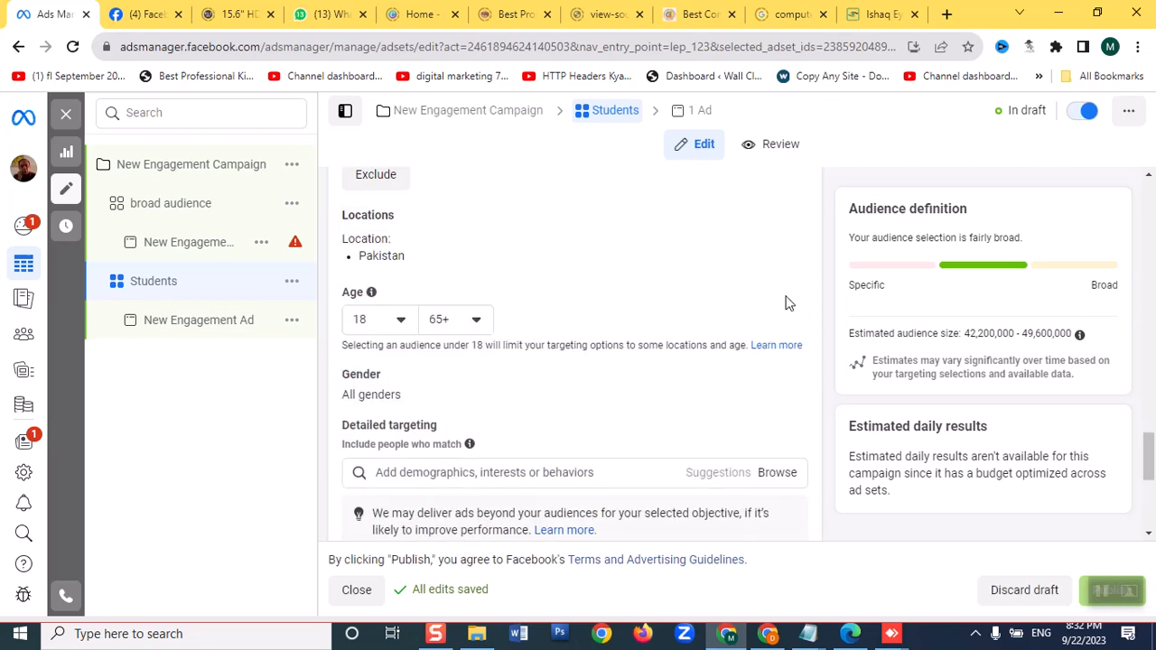
click(482, 322)
scroll(468, 477, up, 10)
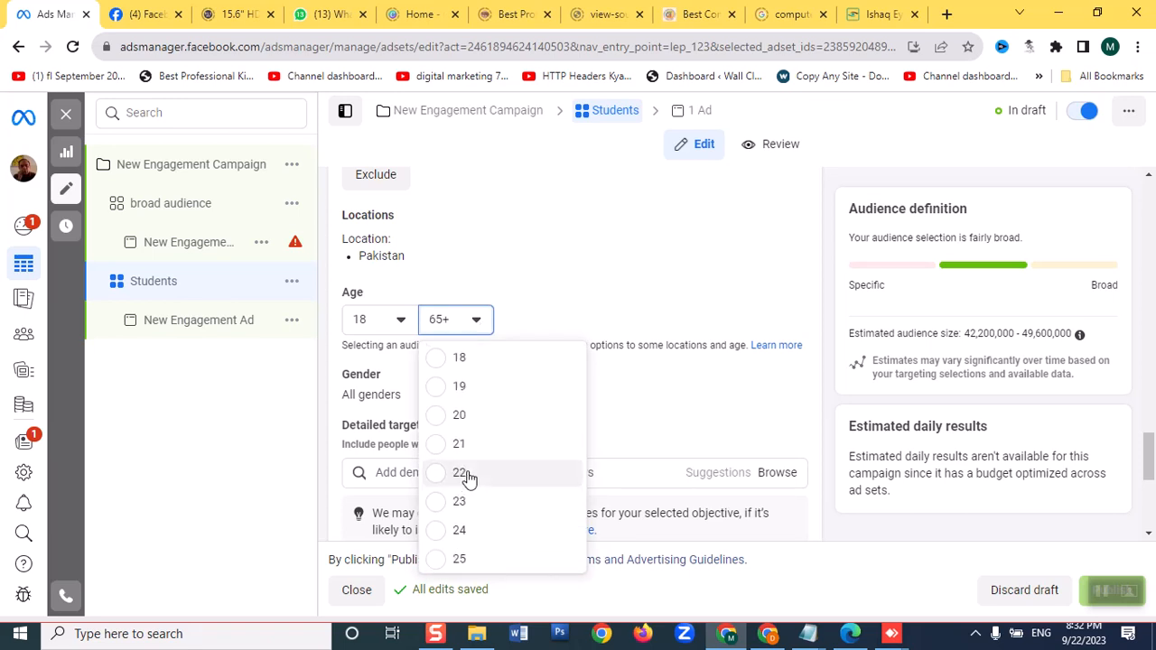
scroll(466, 476, down, 1)
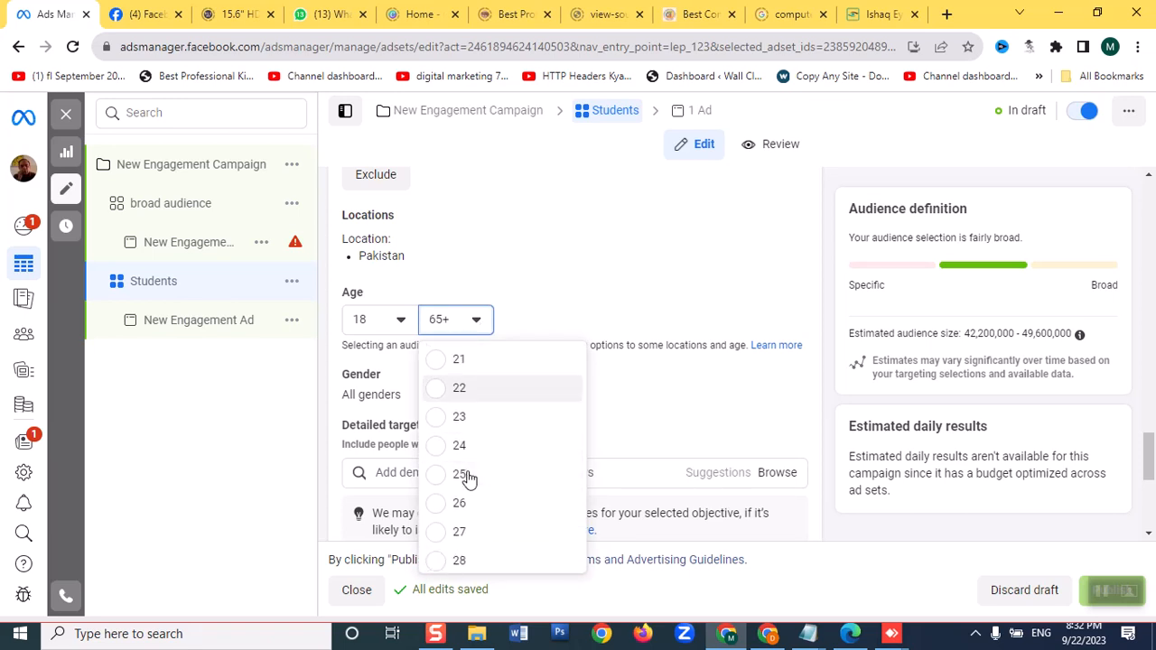
click(449, 395)
click(481, 323)
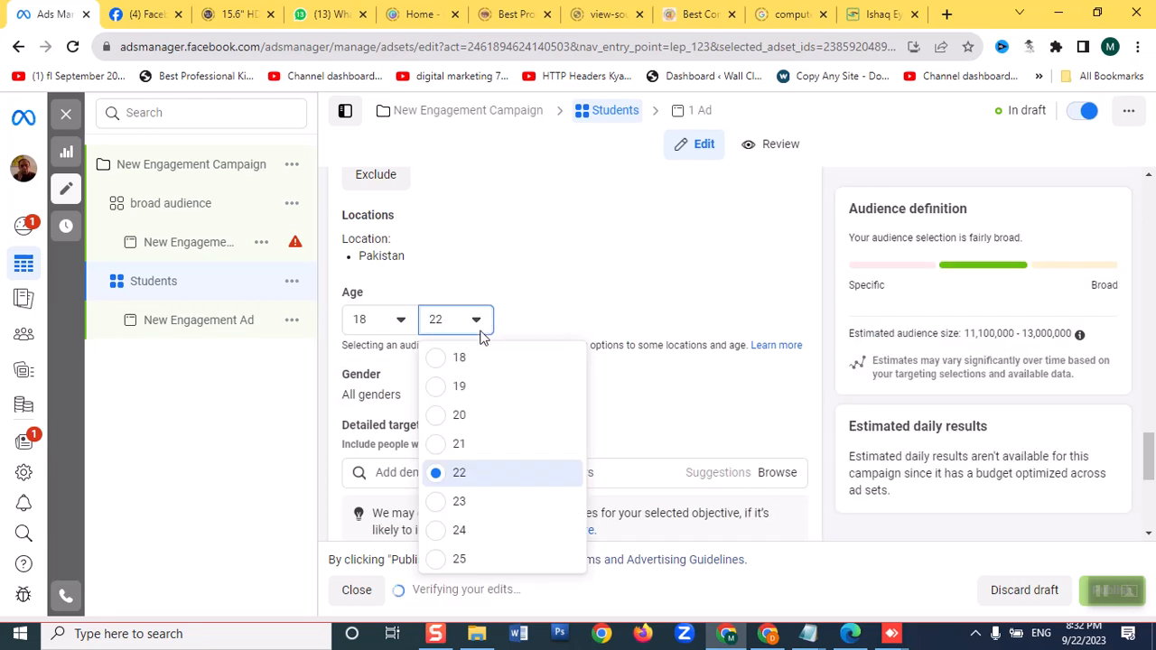
scroll(445, 508, down, 1)
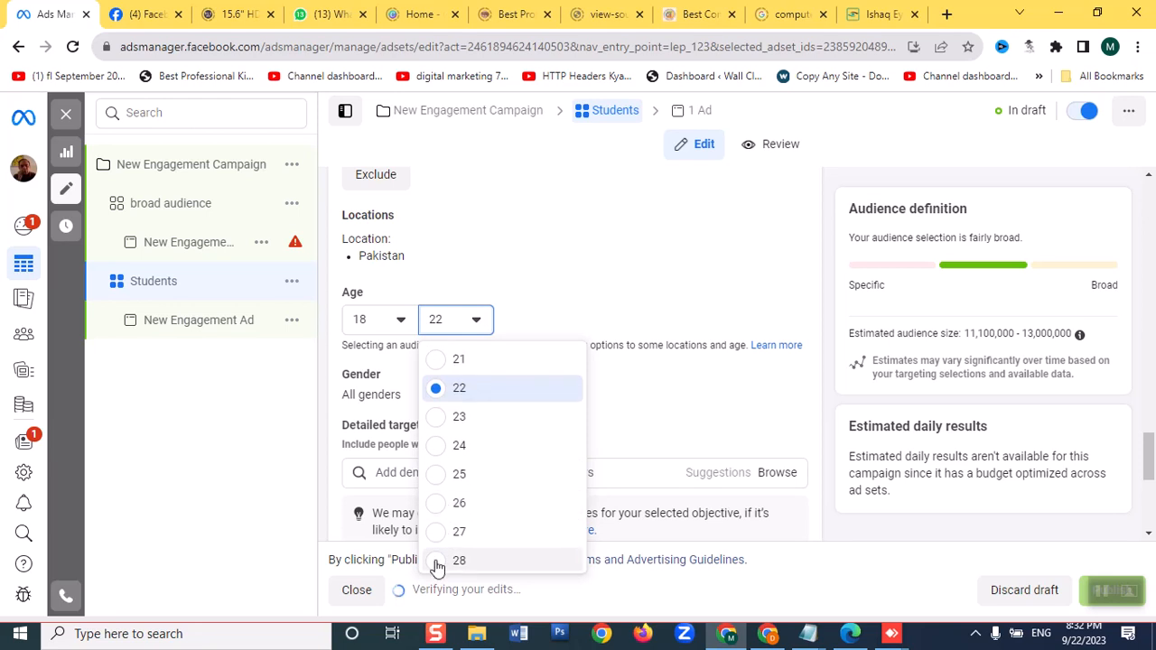
click(438, 419)
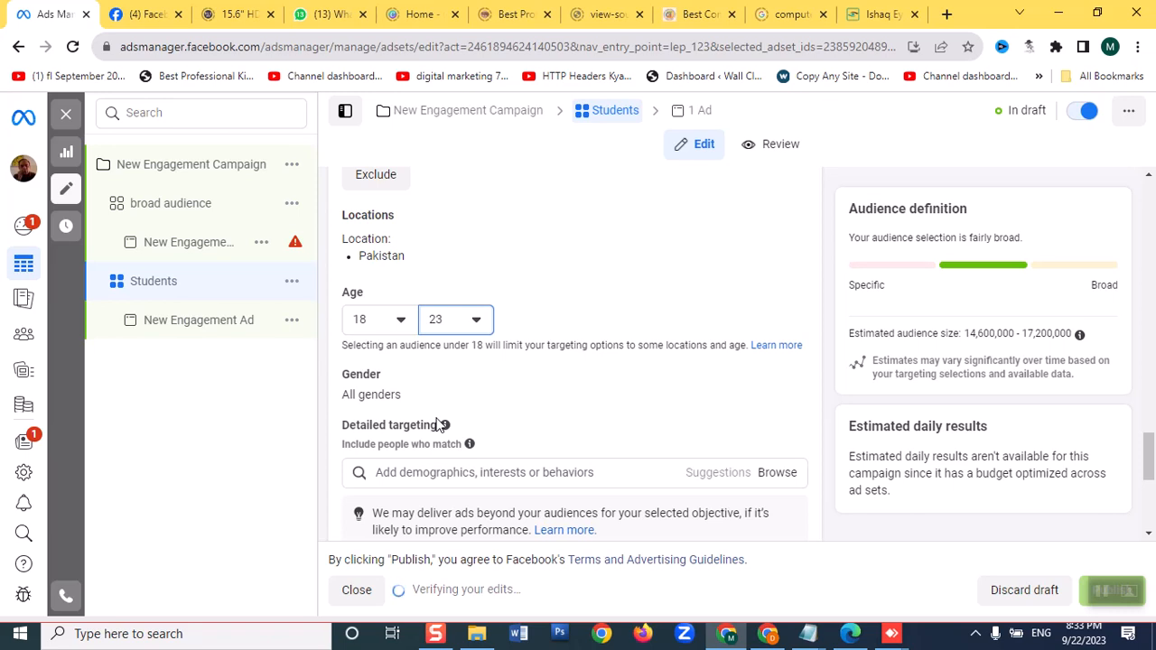
click(402, 326)
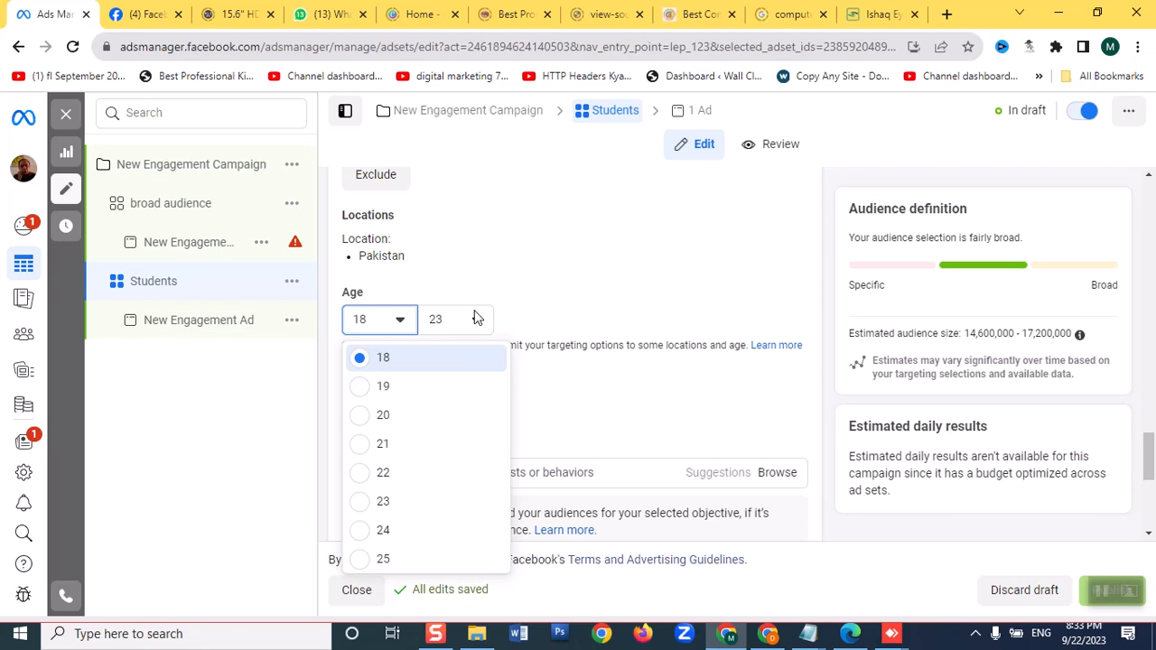
click(578, 255)
Add the education levels High school grad, In college and In grad school to the Students ad set's detailed targeting
scroll(528, 422, down, 1)
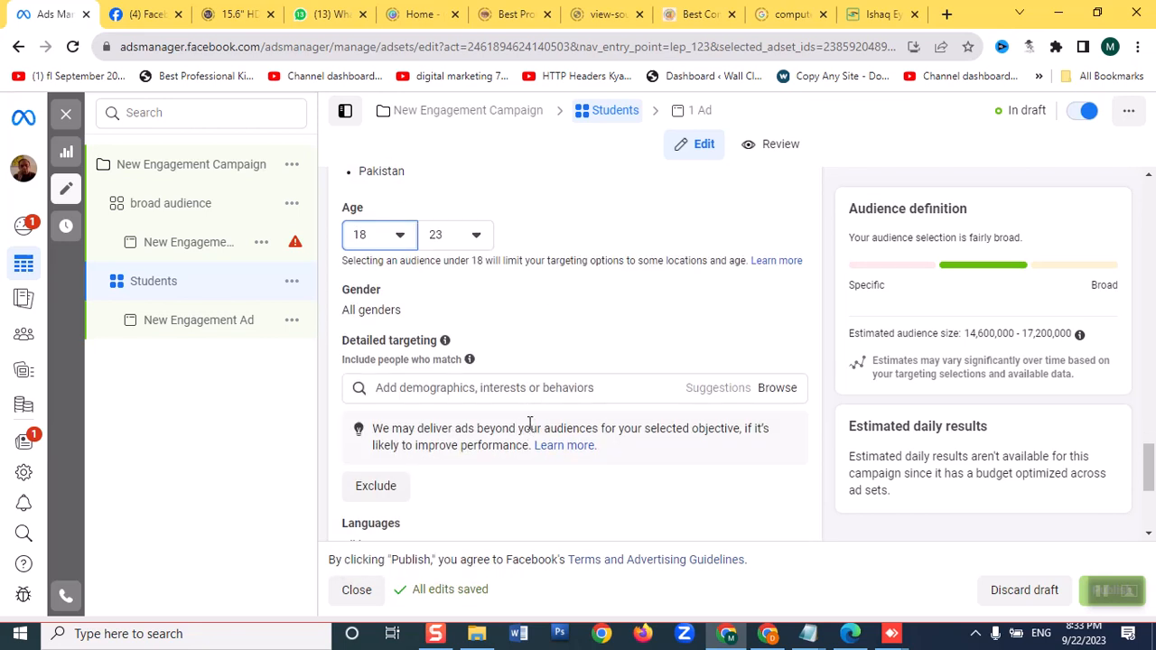
click(769, 394)
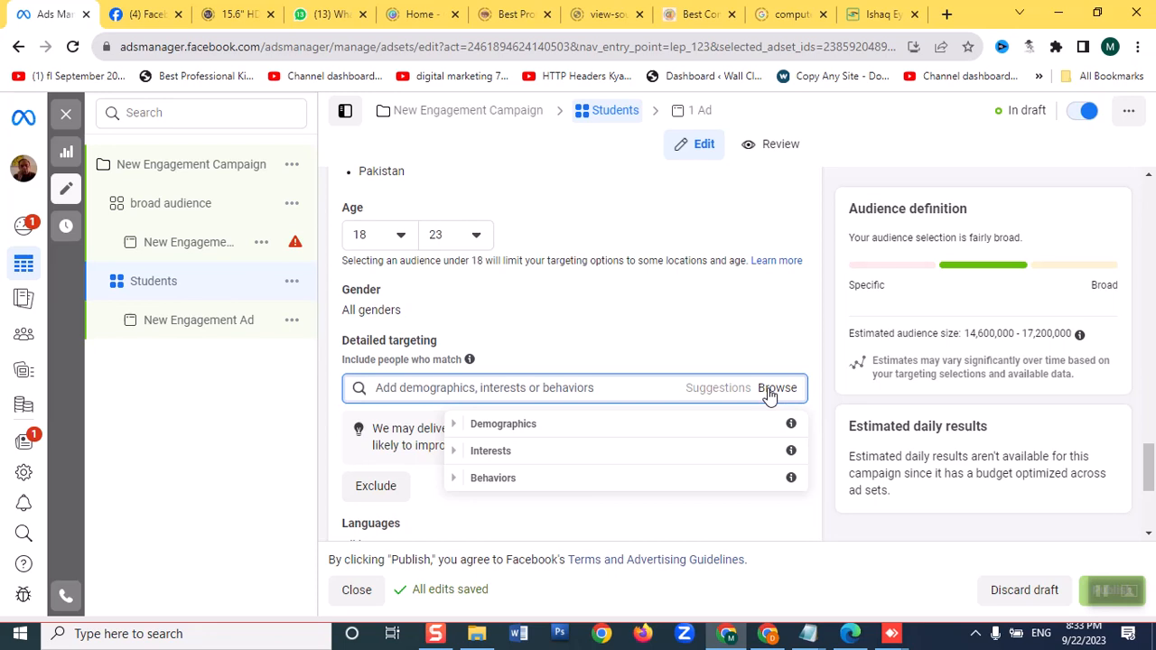
click(456, 426)
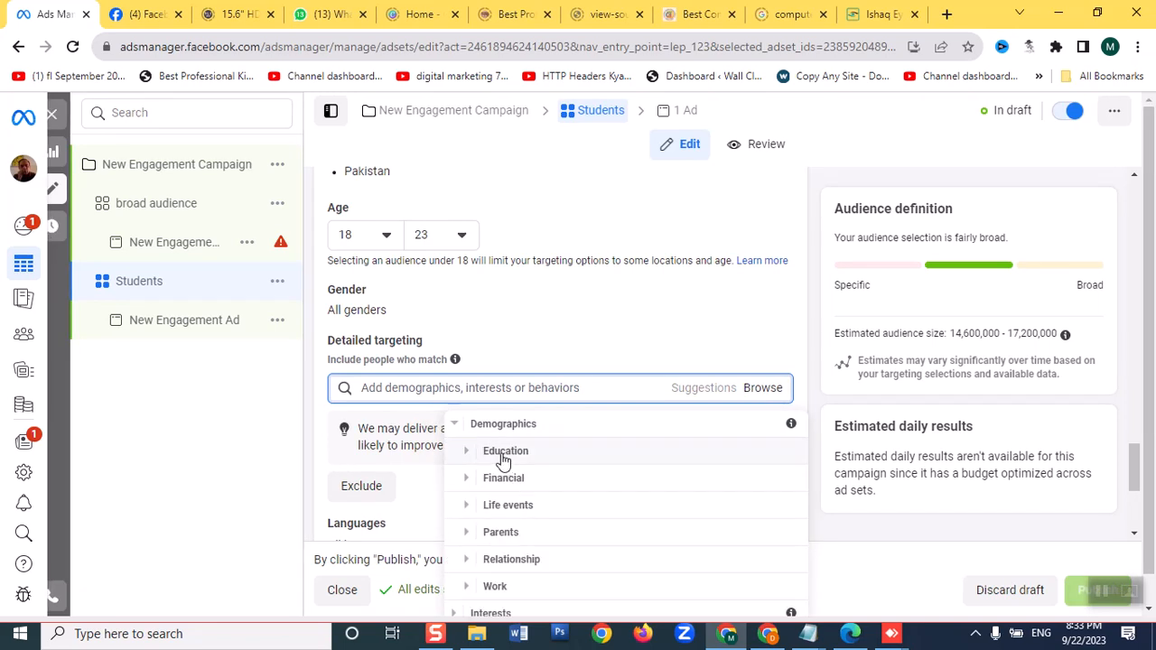
click(470, 459)
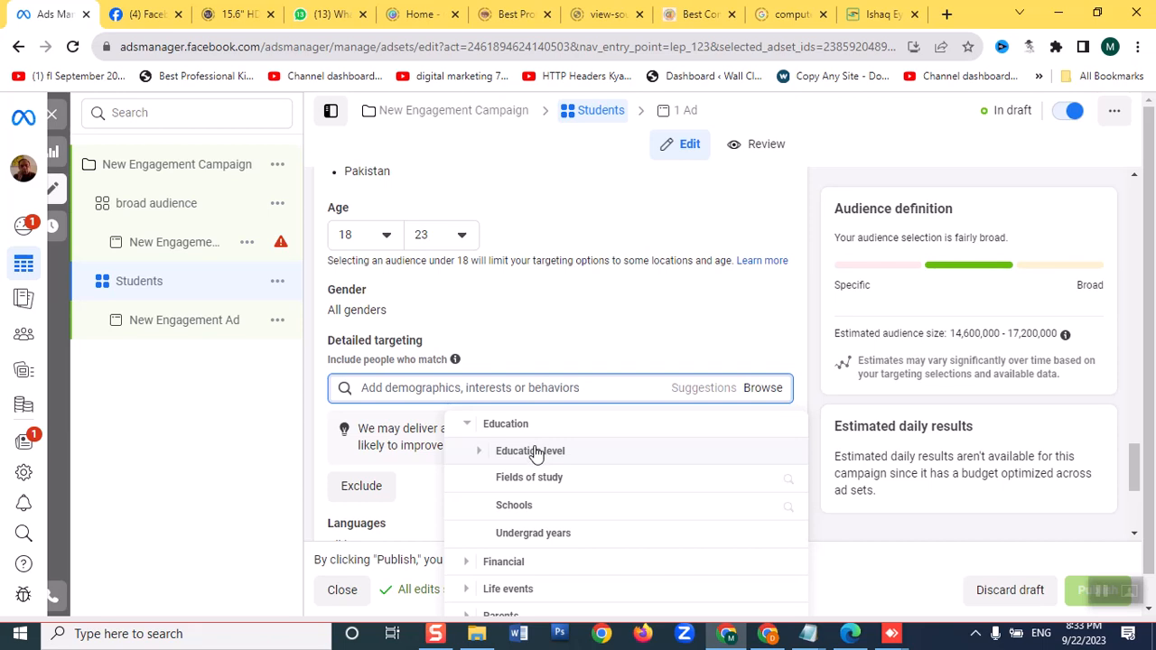
click(534, 449)
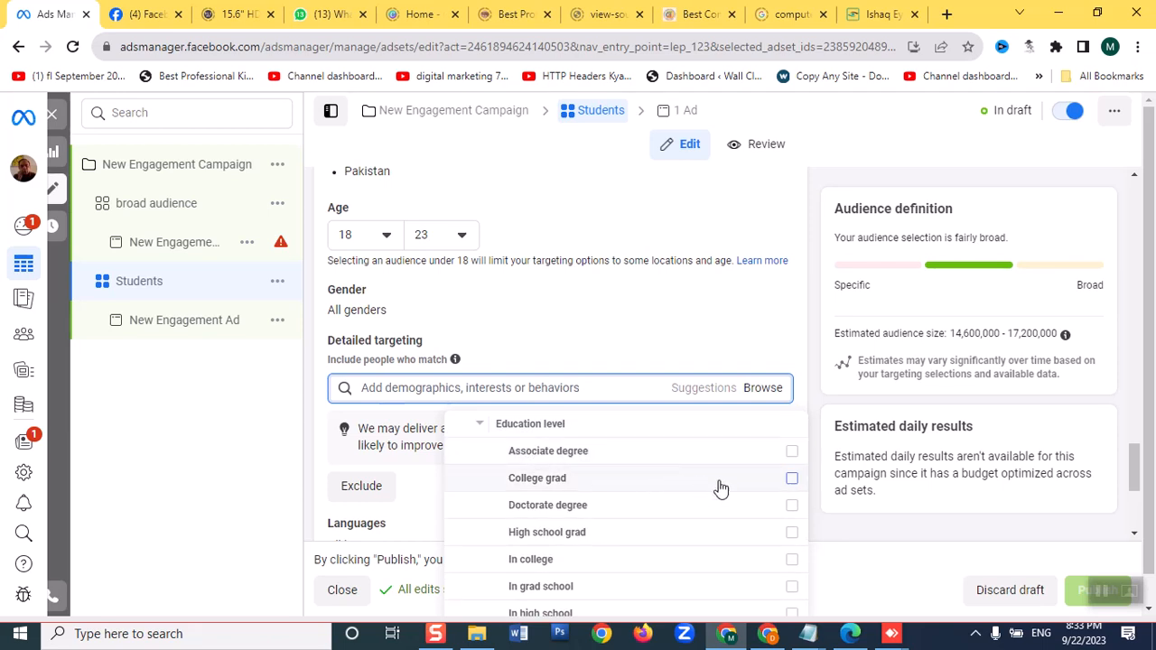
scroll(727, 492, down, 1)
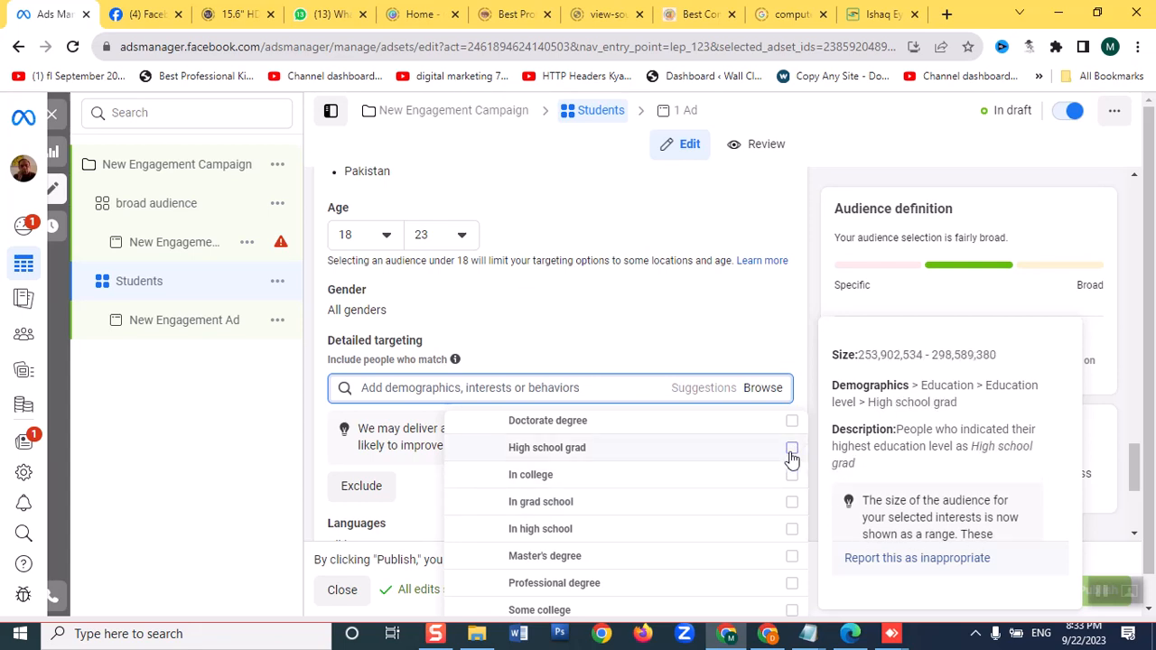
click(792, 448)
click(792, 475)
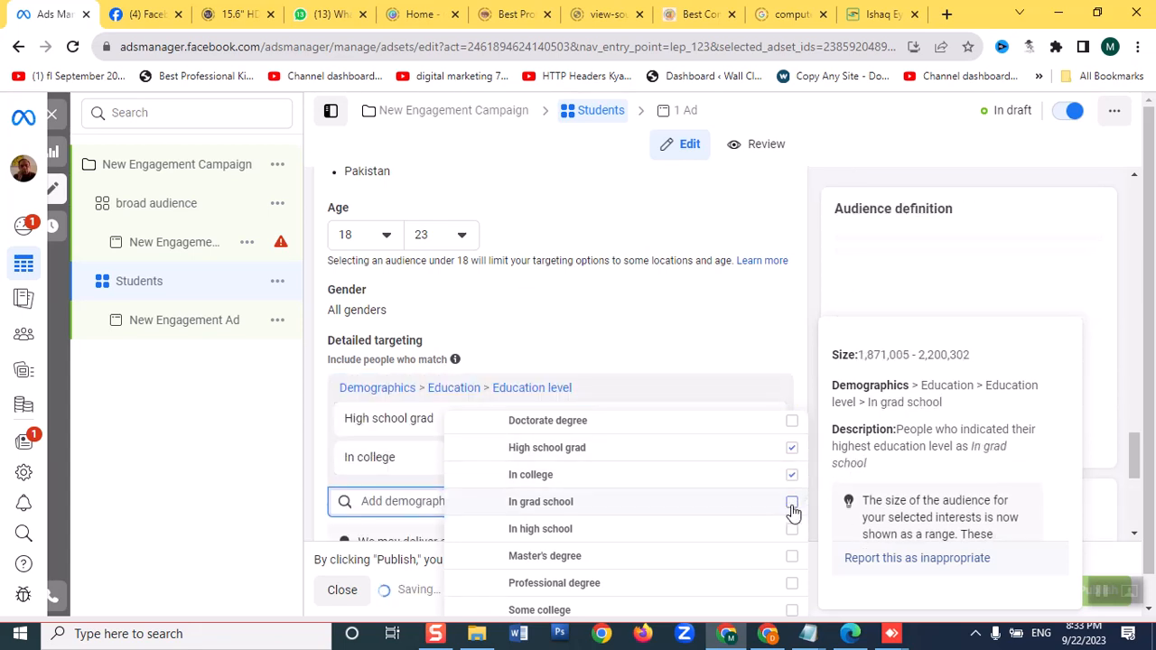
click(791, 507)
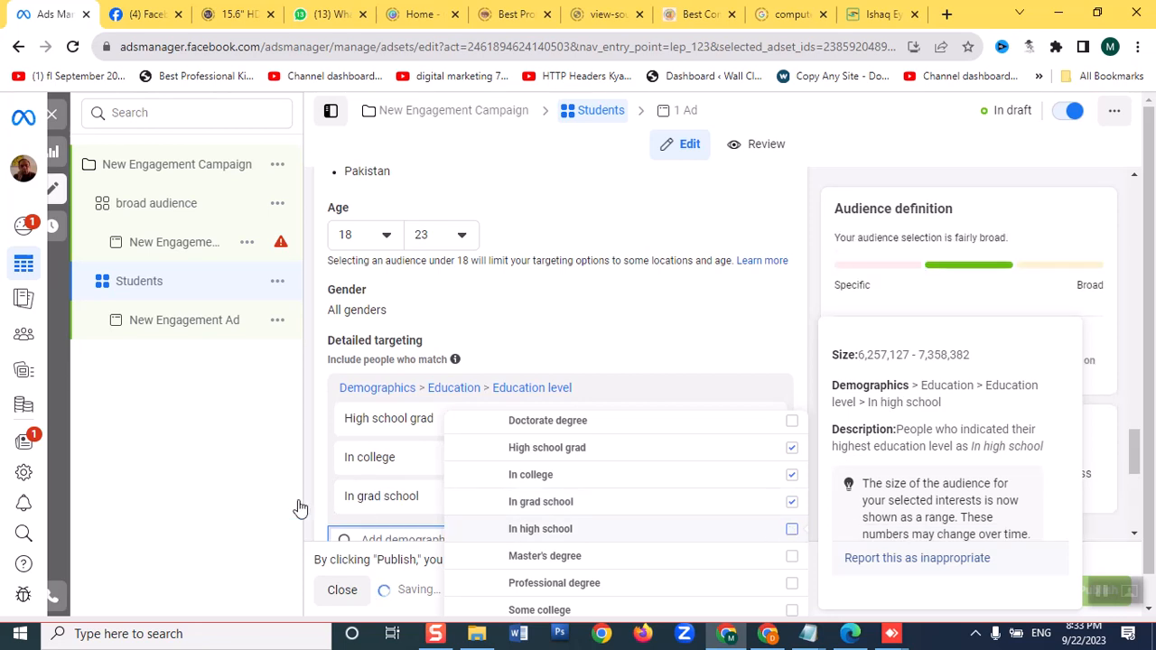
Add the In high school education level to the Students ad set's detailed targeting and close the list of options
click(257, 491)
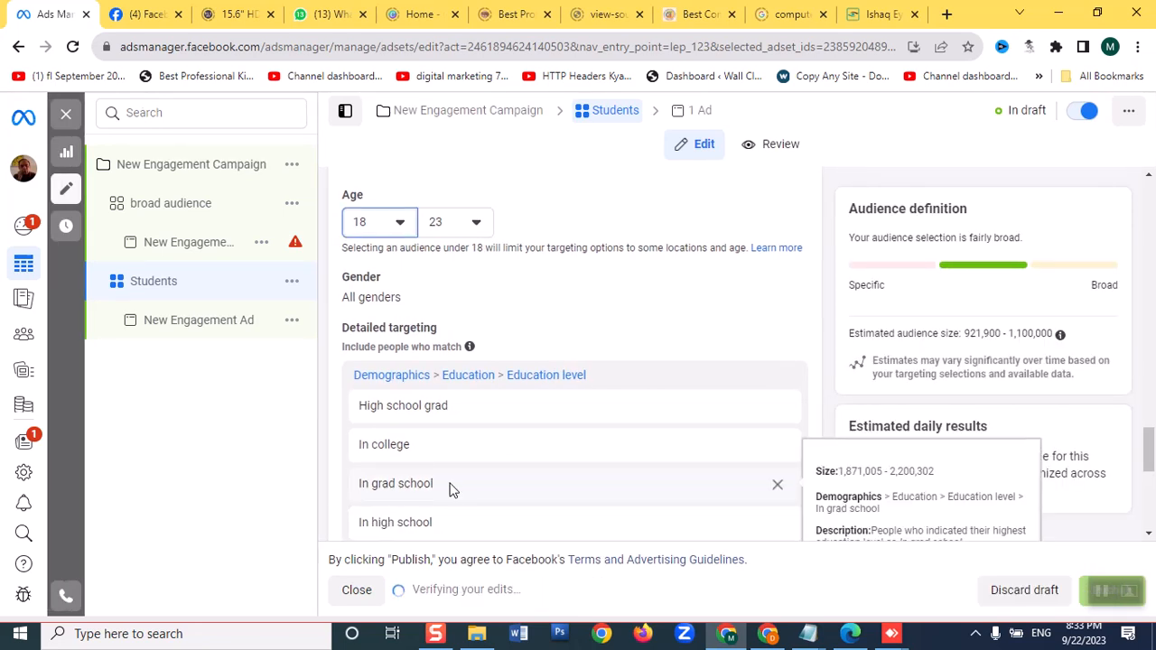
scroll(452, 489, down, 5)
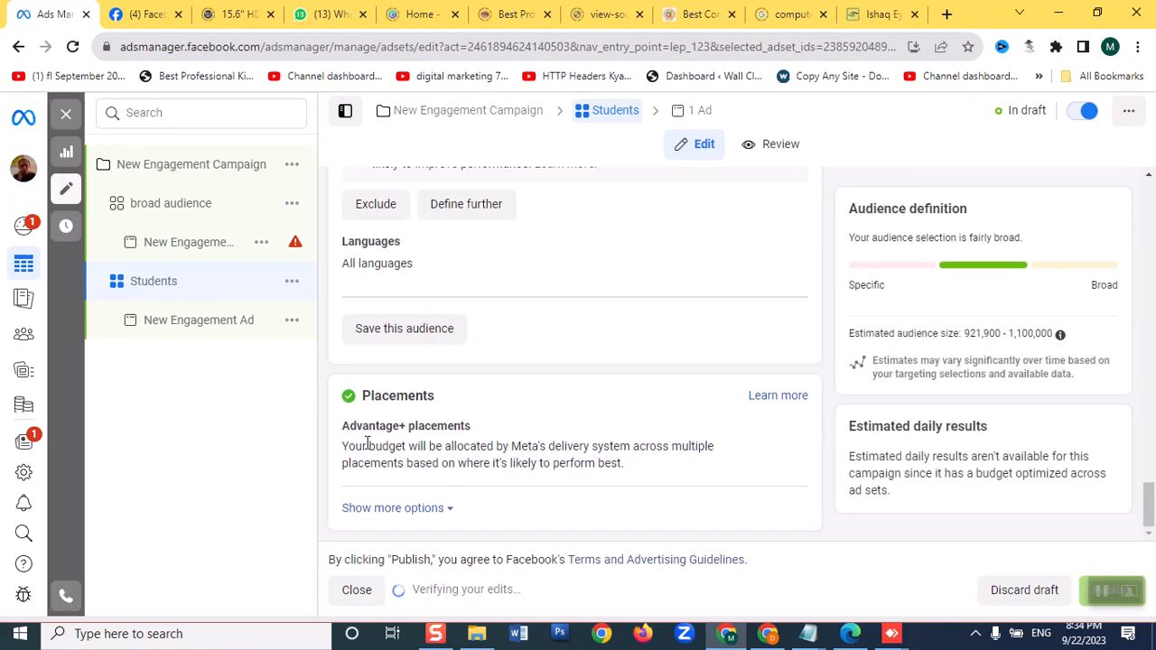
Add the 1600 × 1589 "Take the First Step" MDCAT image from the Stars Academy Lahore Page to the Students ad set's New Engagement Ad
click(216, 320)
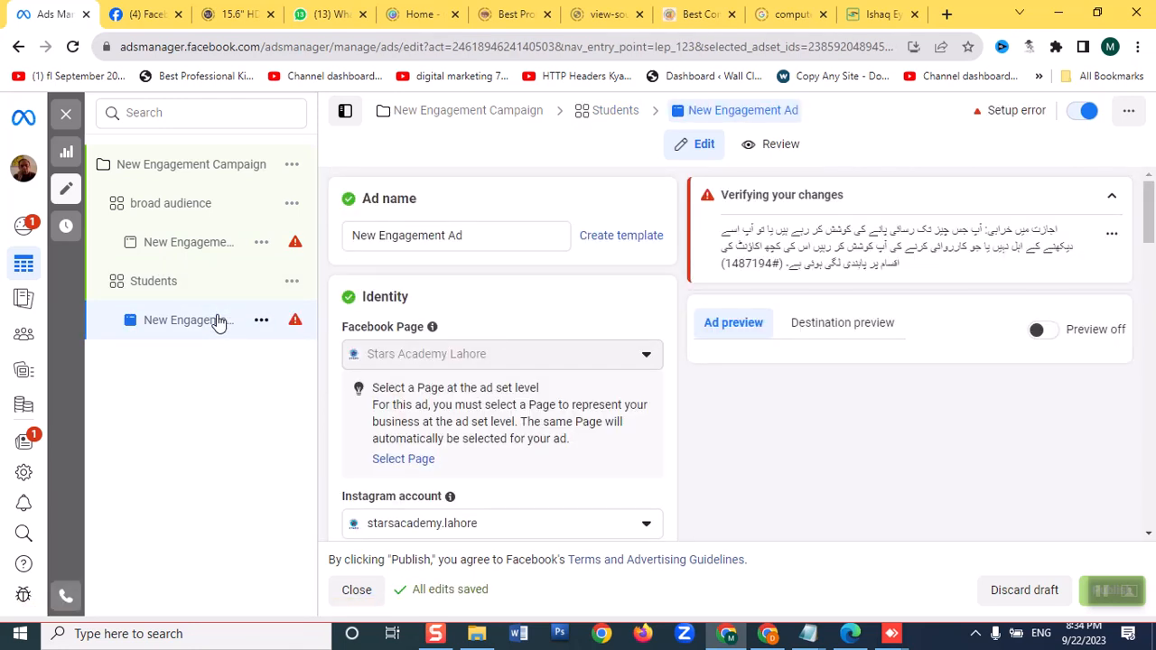
scroll(591, 392, down, 1)
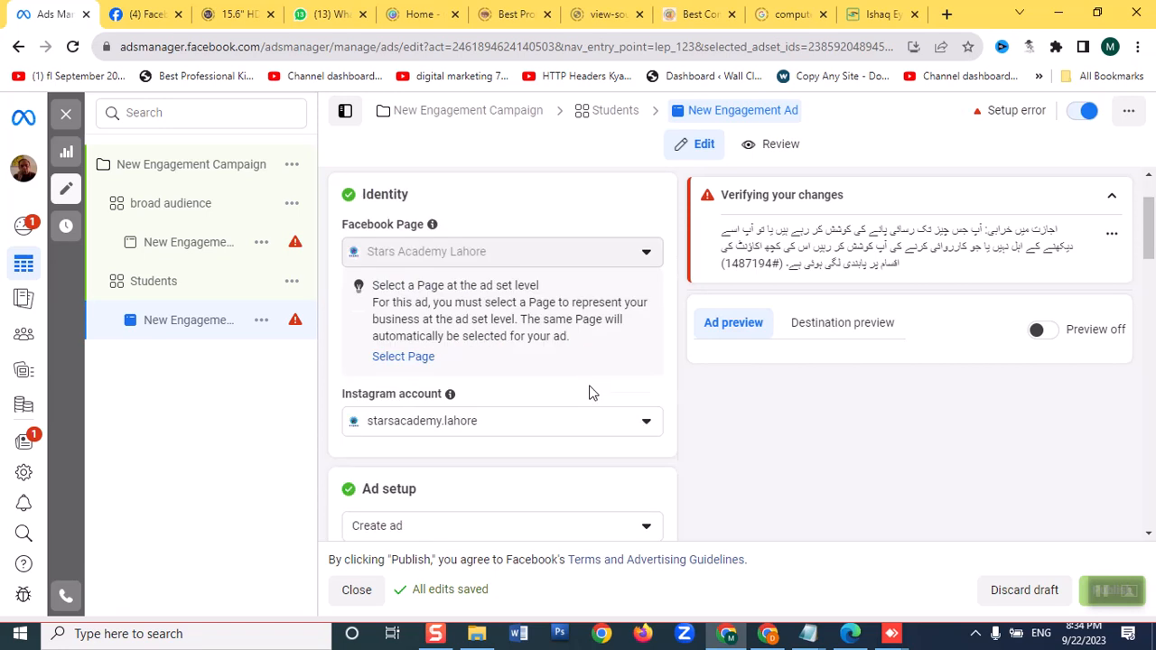
scroll(592, 392, down, 5)
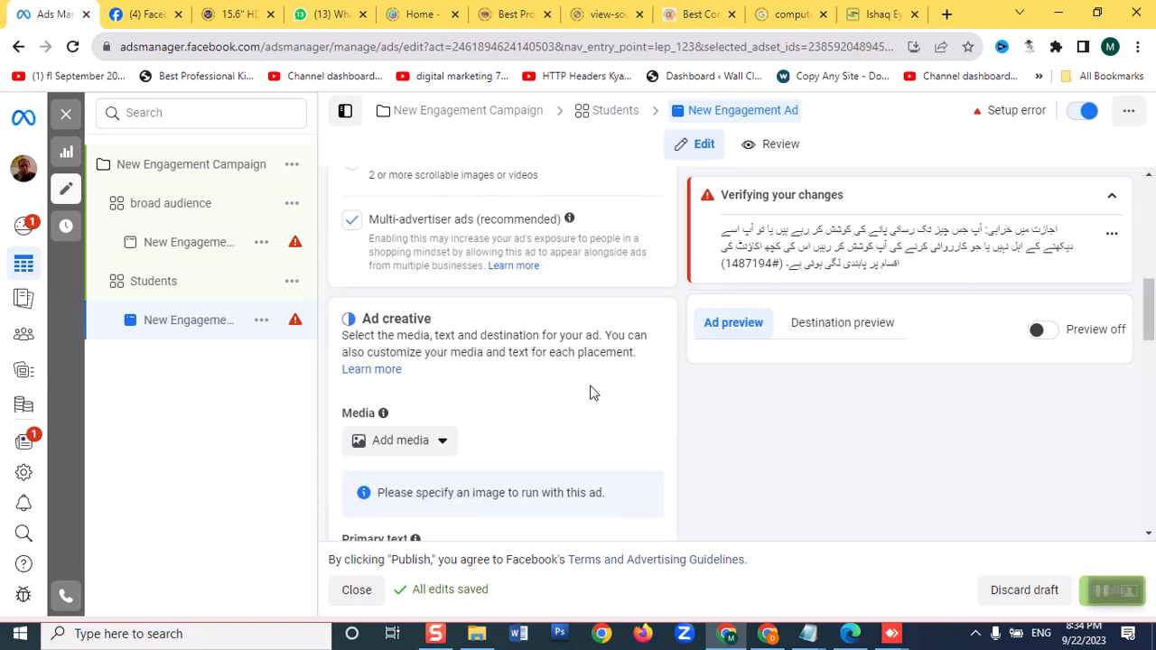
click(406, 439)
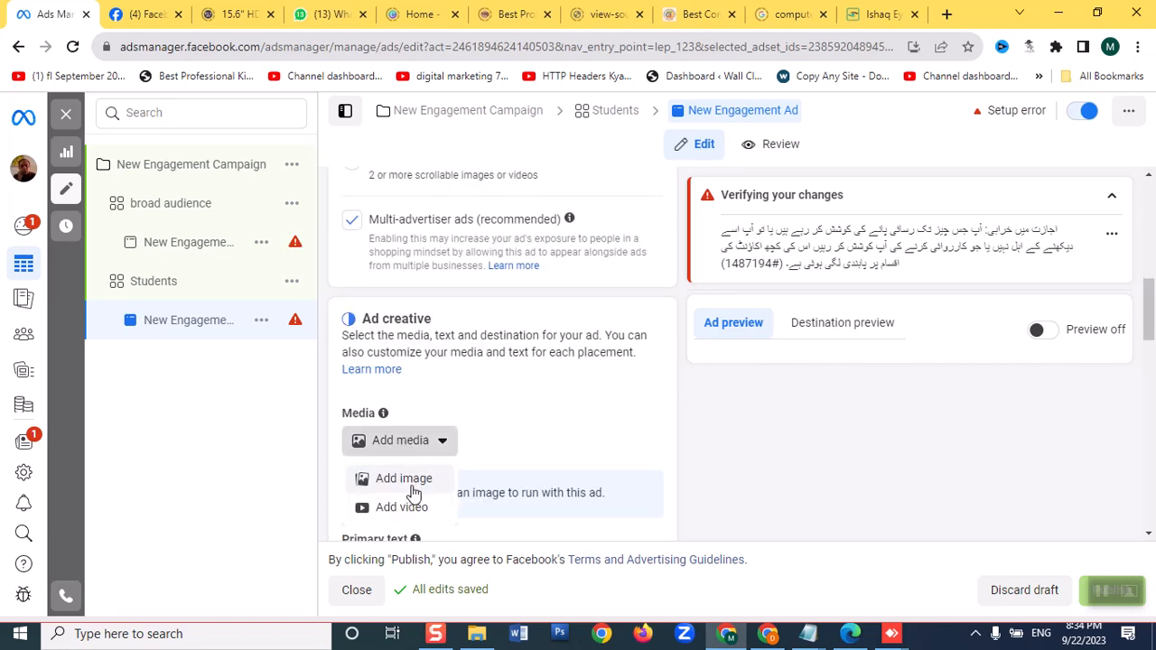
click(412, 489)
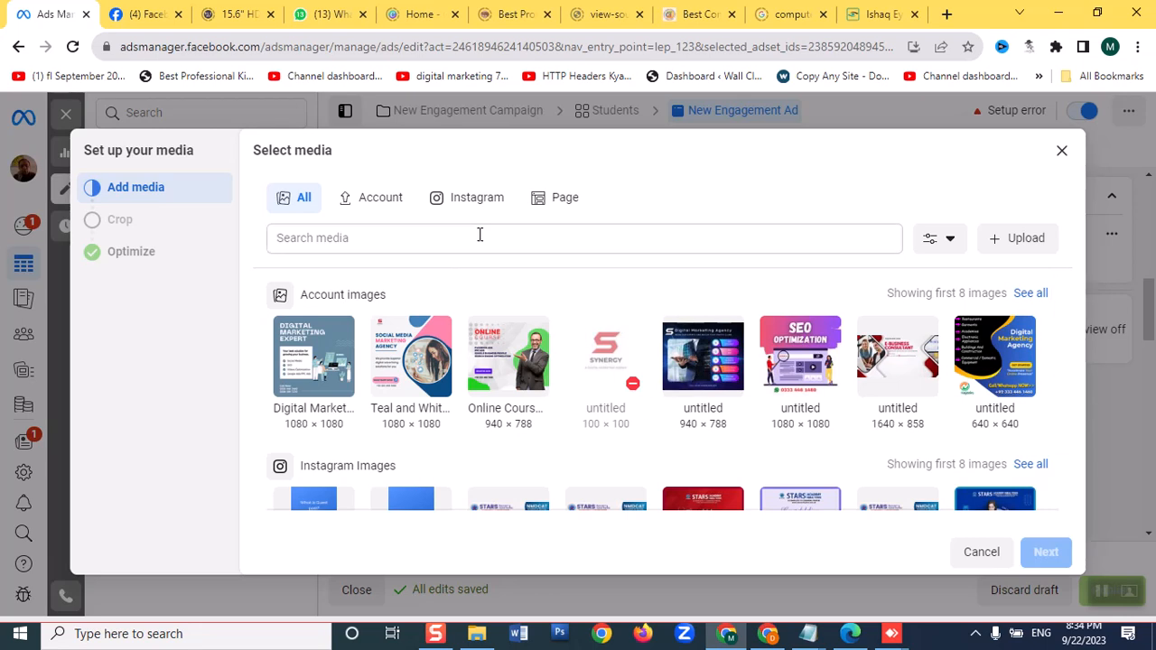
click(565, 200)
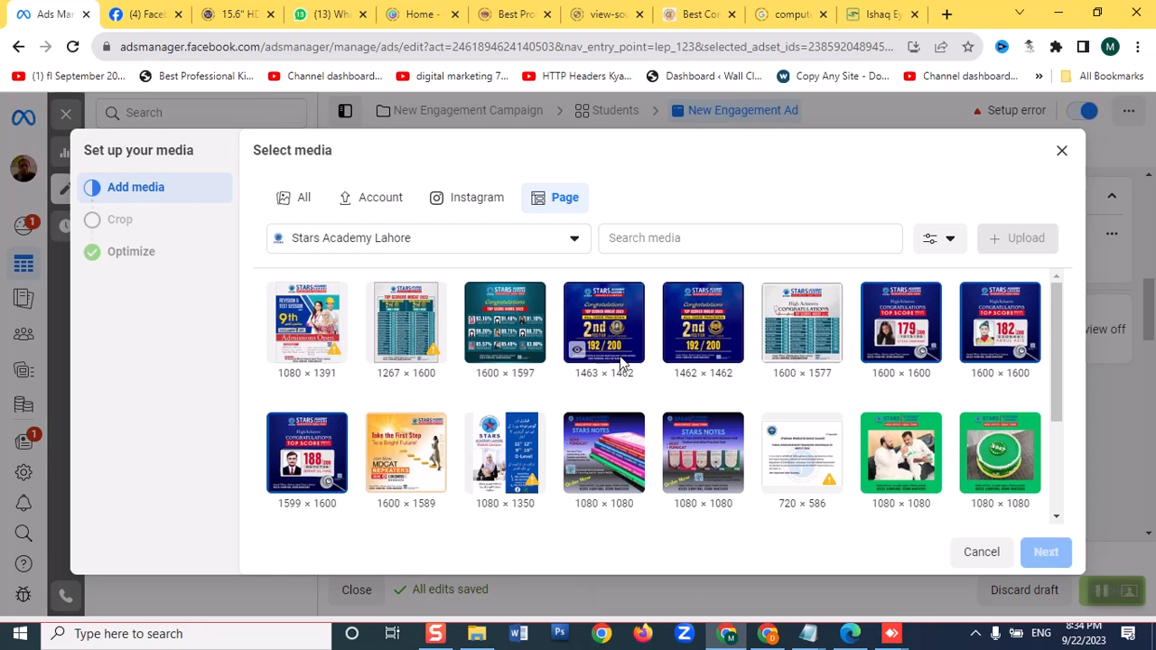
click(376, 478)
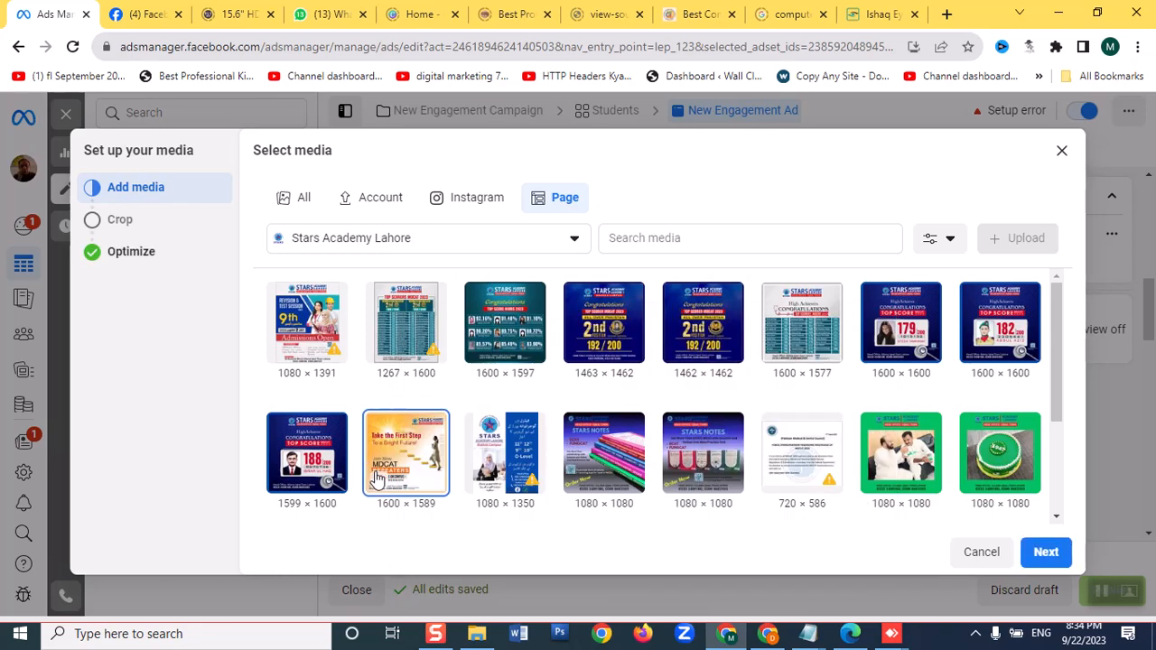
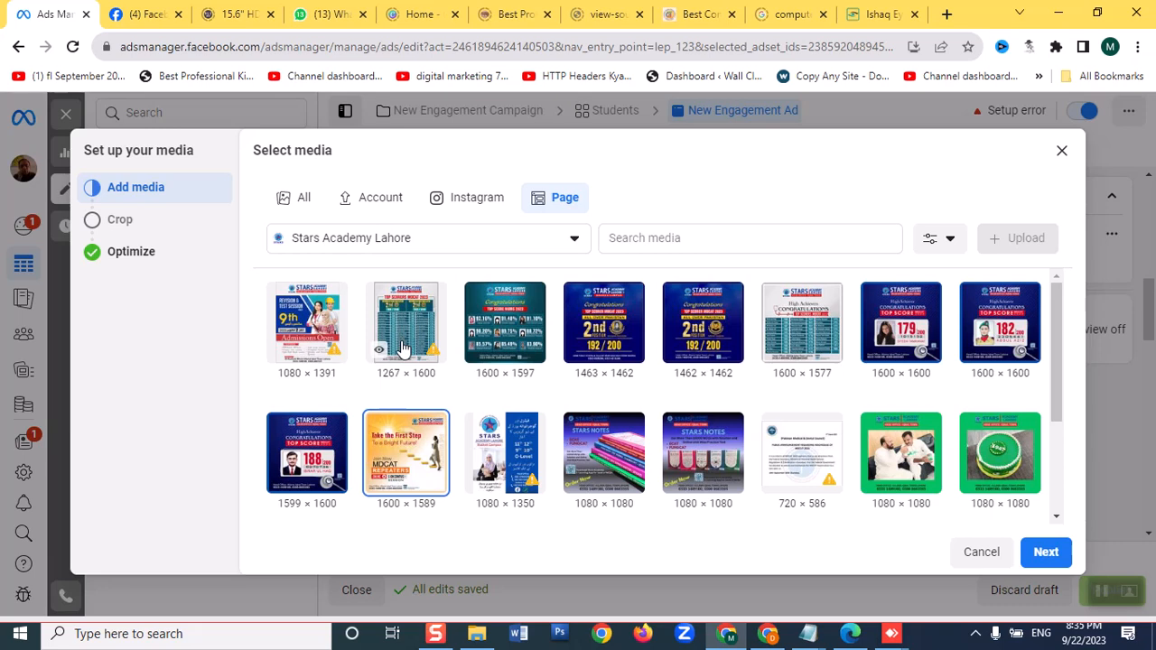
Accept the original crops for all placements and the preset Advantage+ creative optimizations, finishing the ad's media setup
click(1043, 554)
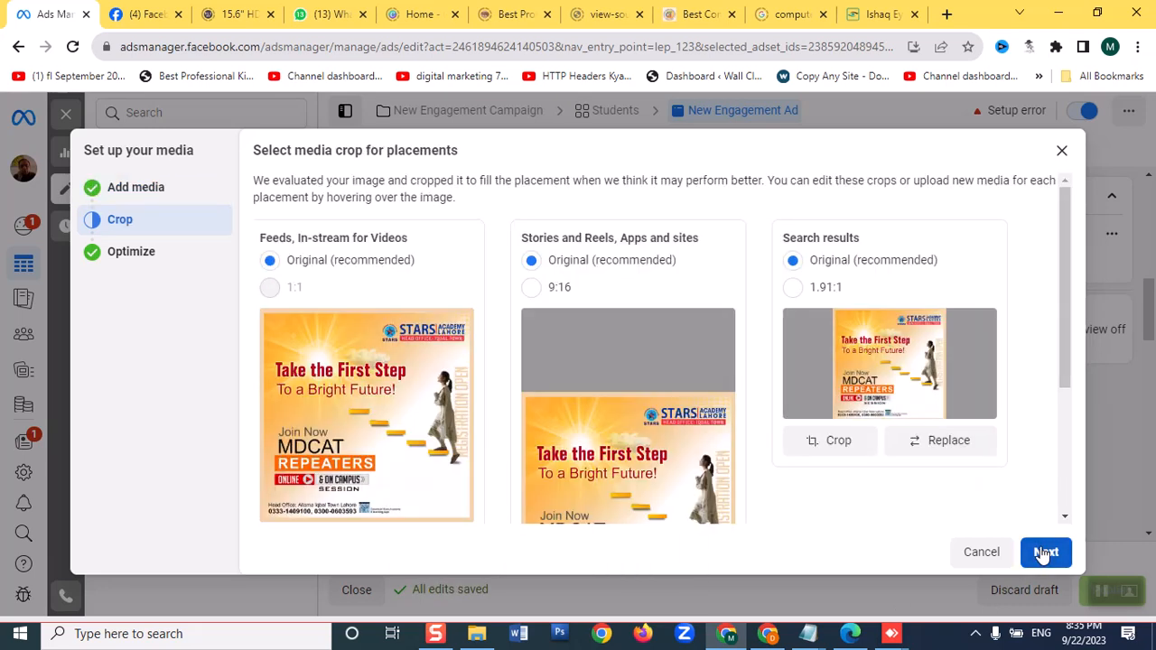
click(1045, 552)
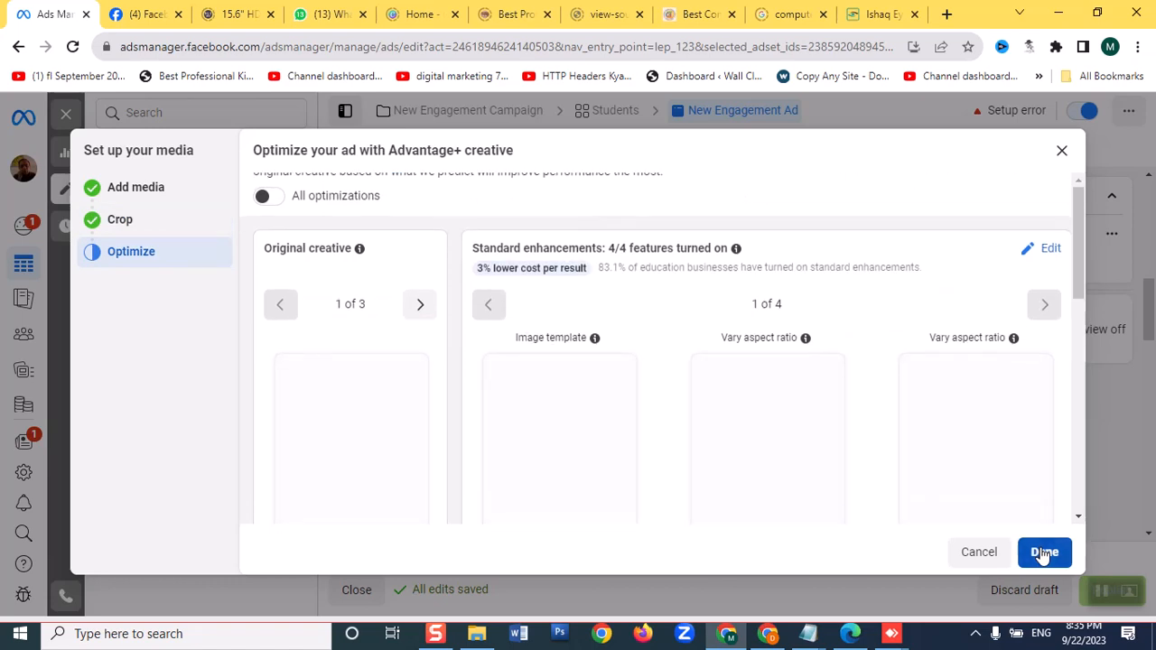
click(1044, 553)
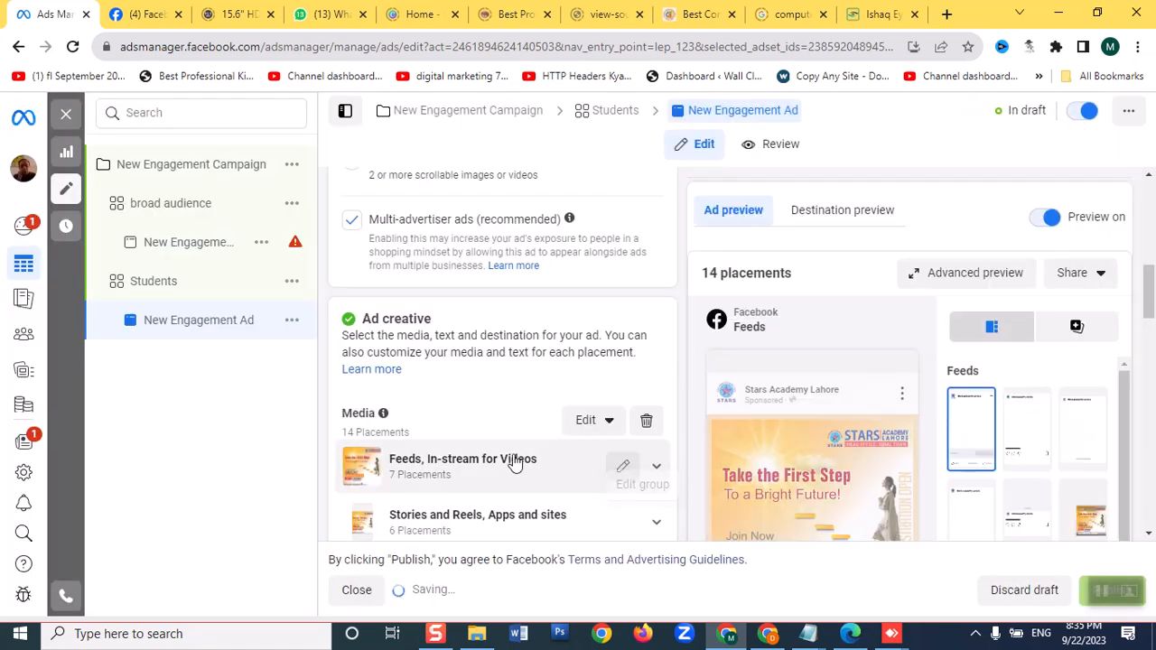
Fill the ad's primary text with the first "#Registration Start For #crash+ #GrandTest" suggestion from a previous ad
scroll(515, 462, down, 3)
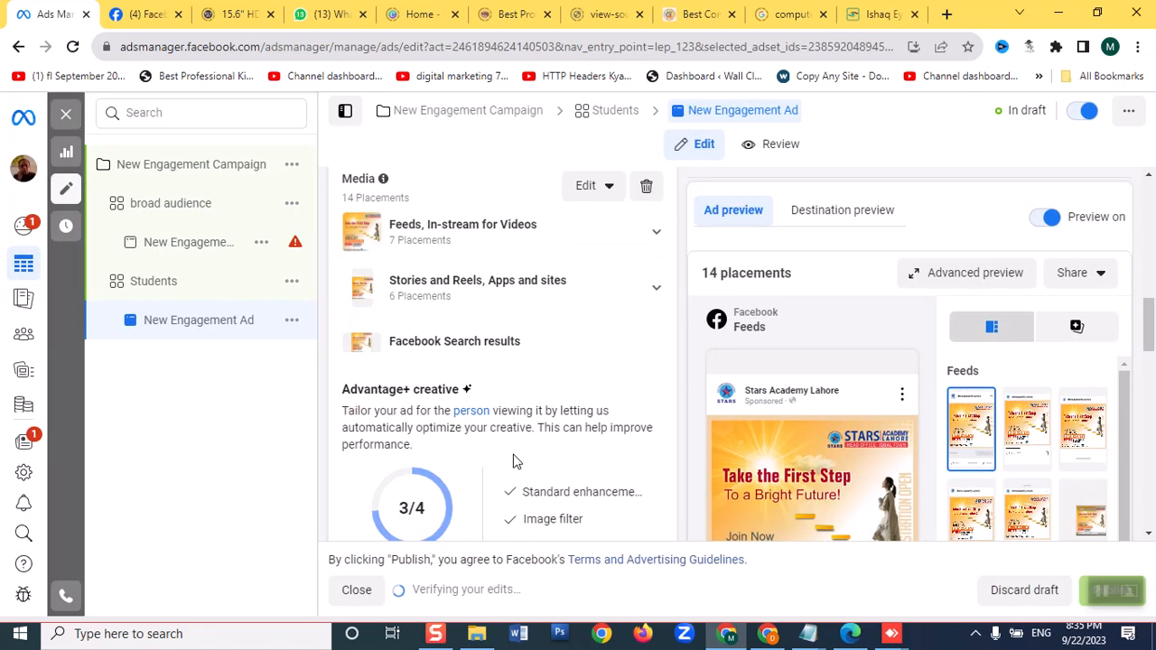
scroll(513, 460, down, 5)
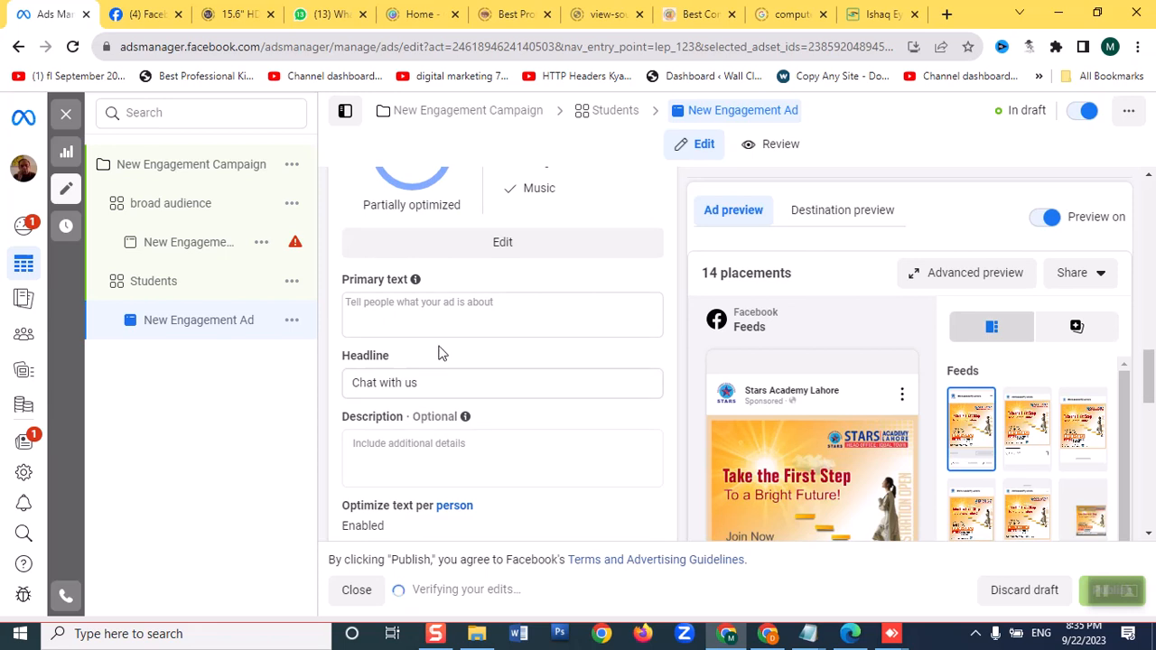
click(436, 311)
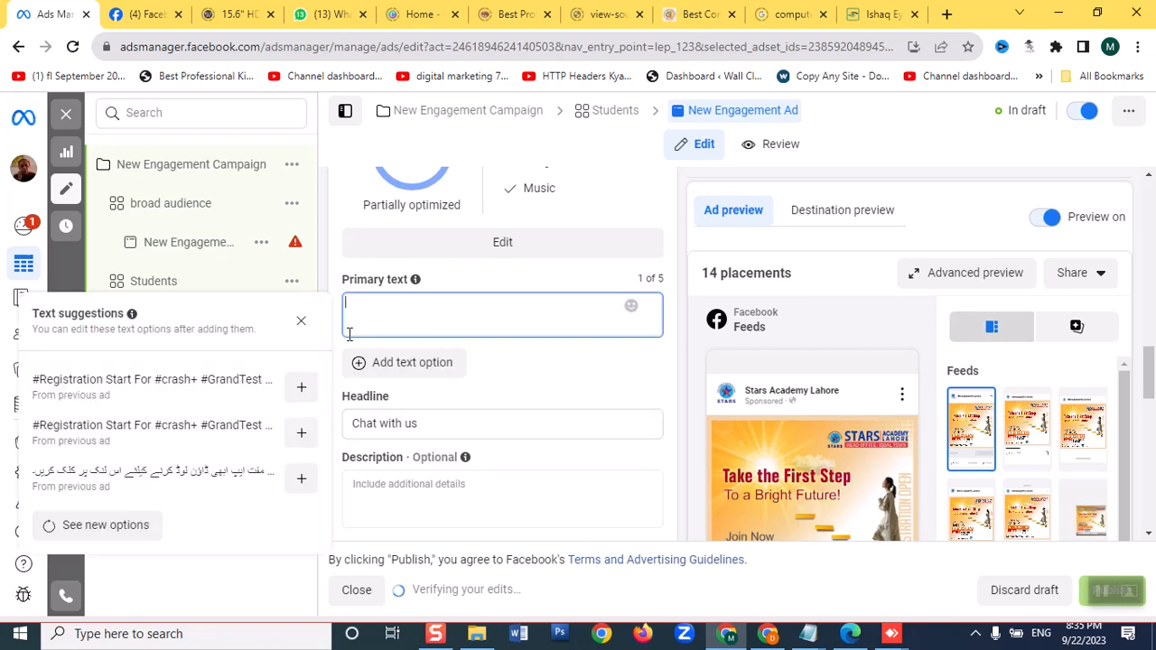
click(301, 395)
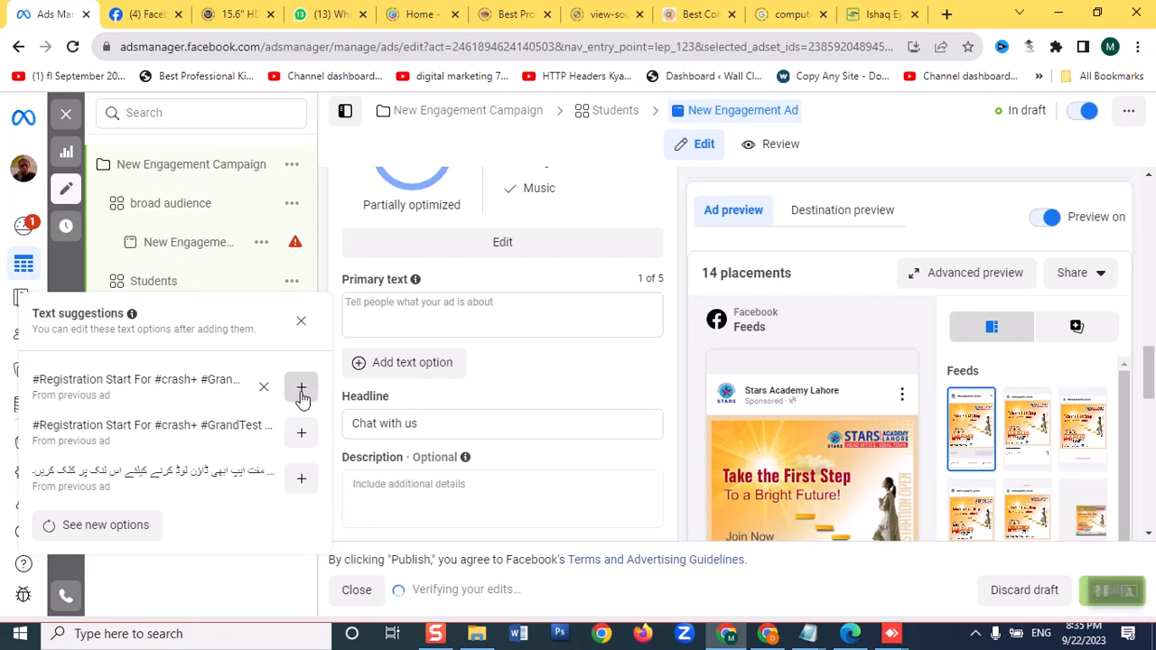
scroll(785, 420, down, 2)
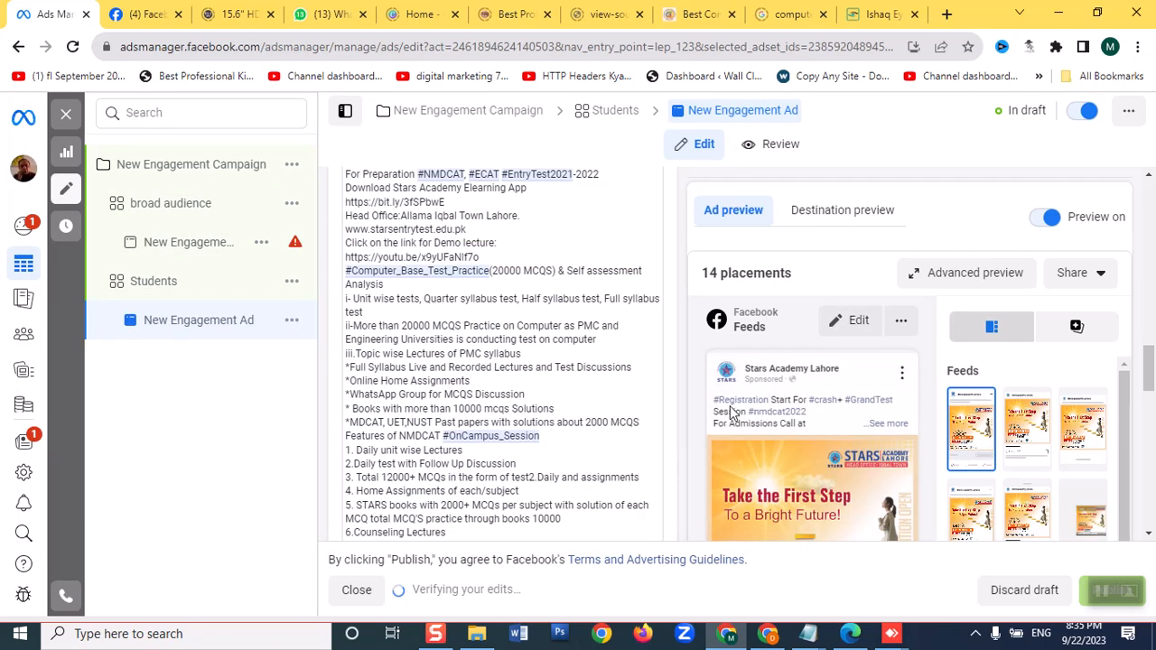
scroll(683, 425, down, 5)
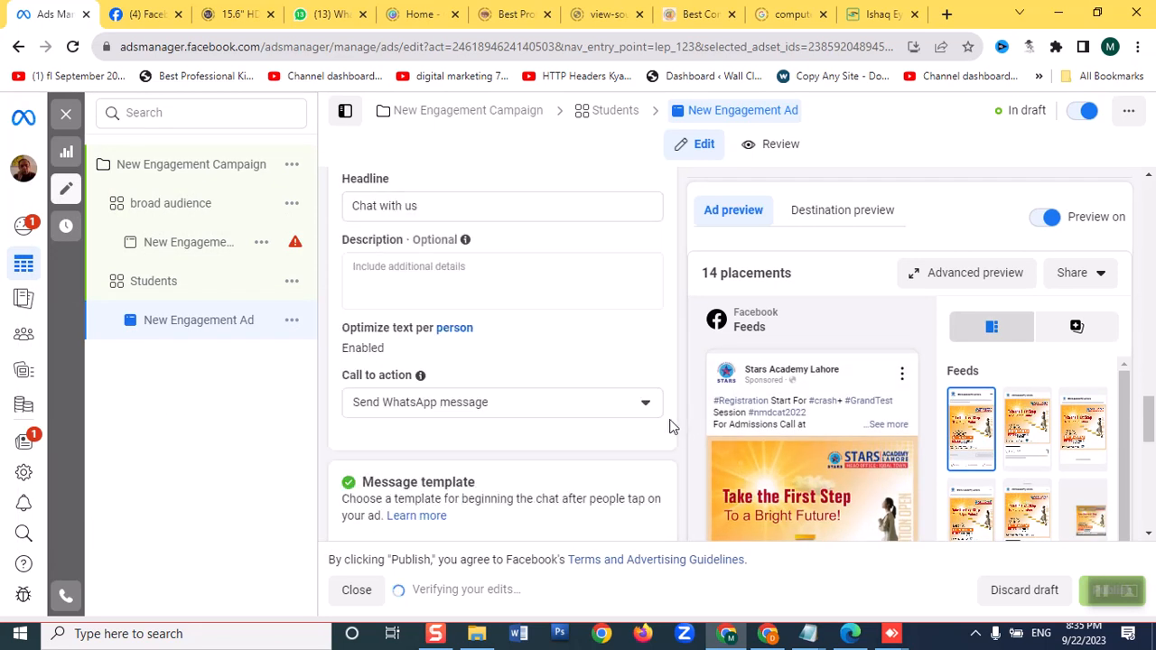
scroll(989, 443, down, 8)
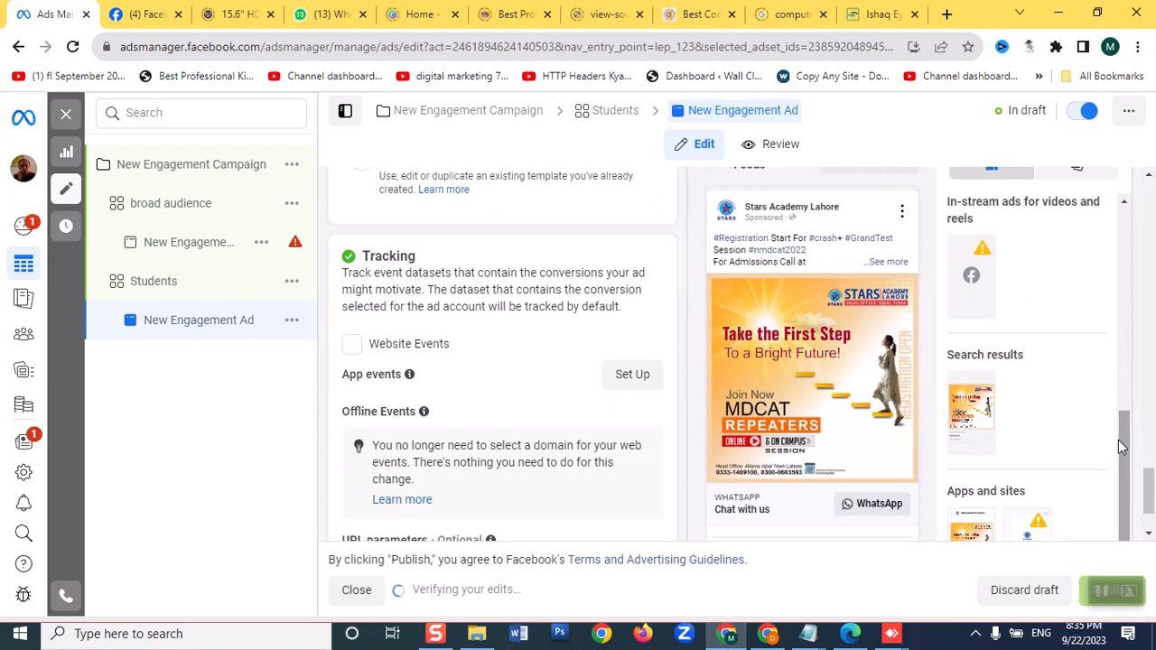
scroll(1117, 440, down, 1)
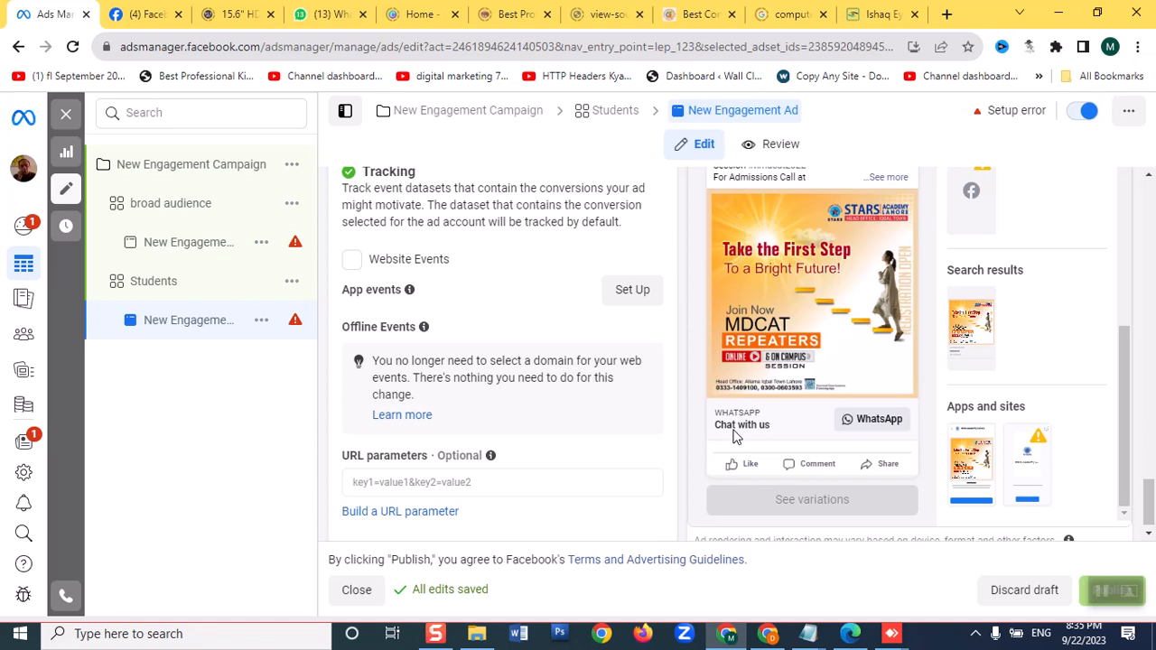
Replace the Students ad's headline with "25% Discount"
scroll(594, 413, up, 2)
scroll(591, 415, up, 3)
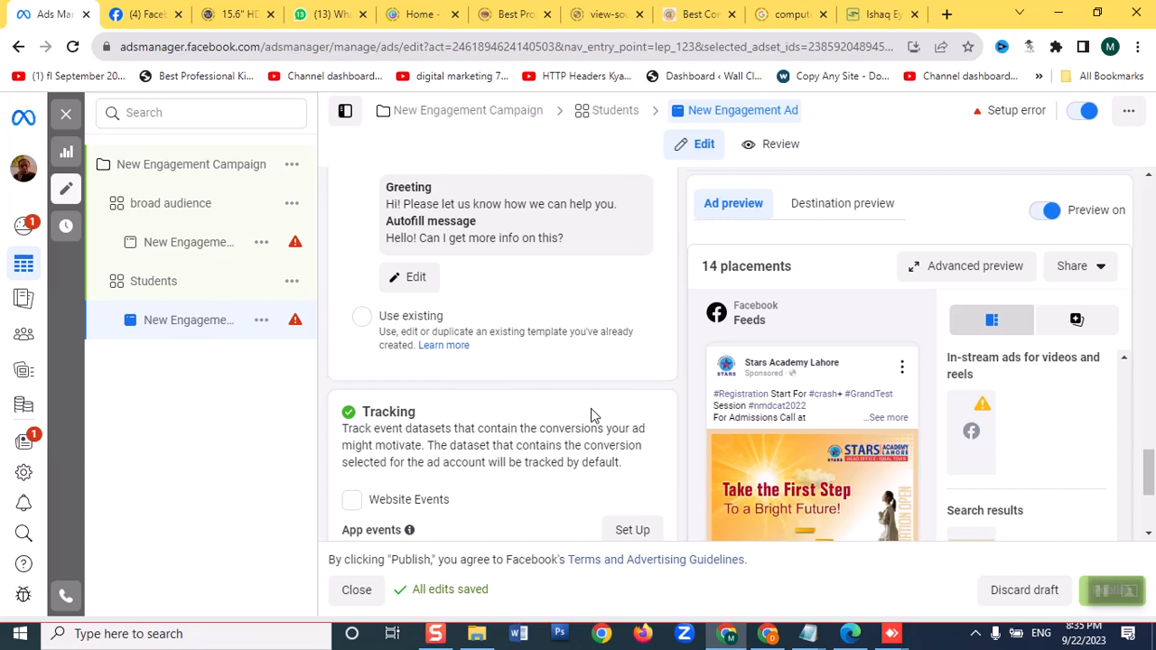
scroll(590, 408, up, 2)
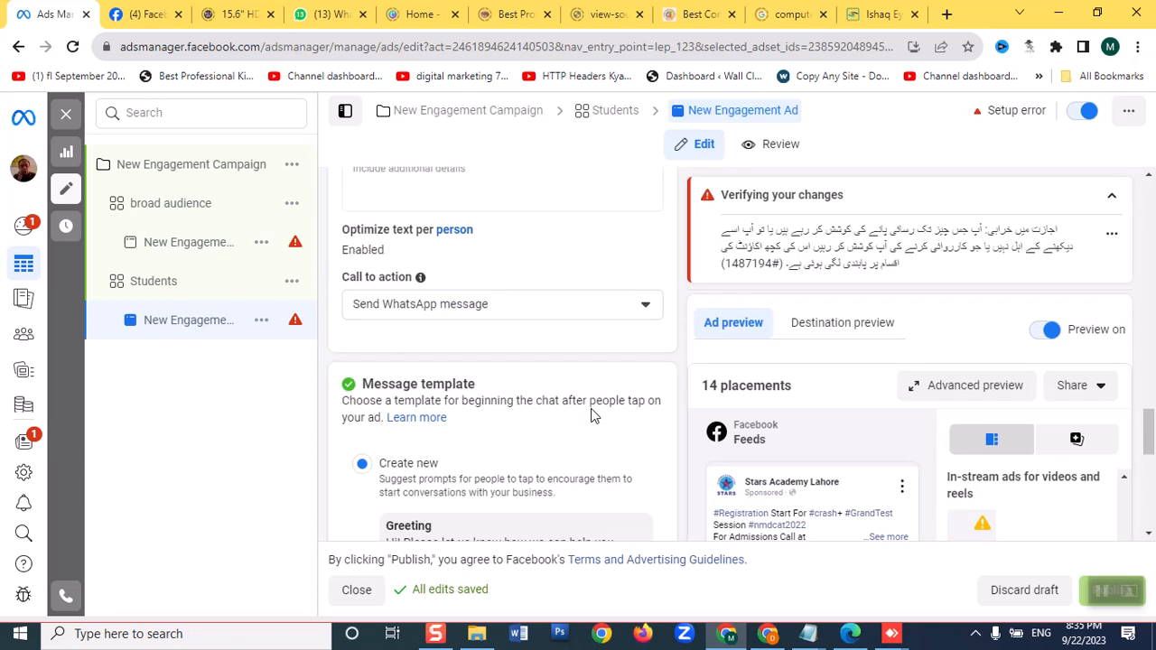
scroll(590, 414, up, 2)
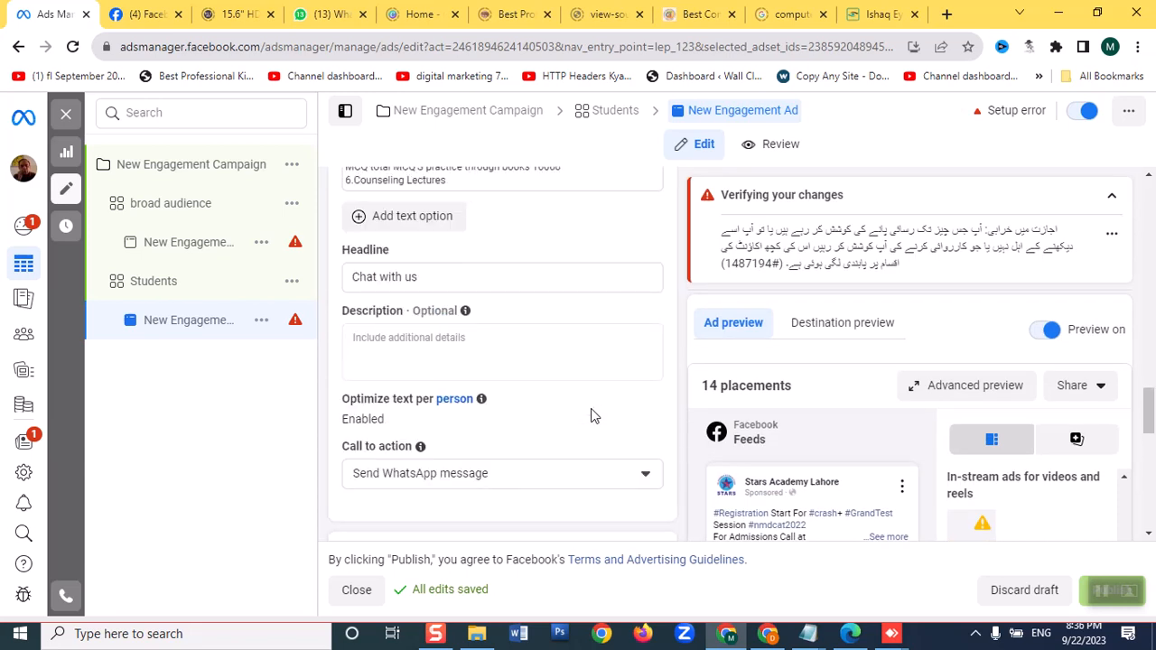
click(424, 276)
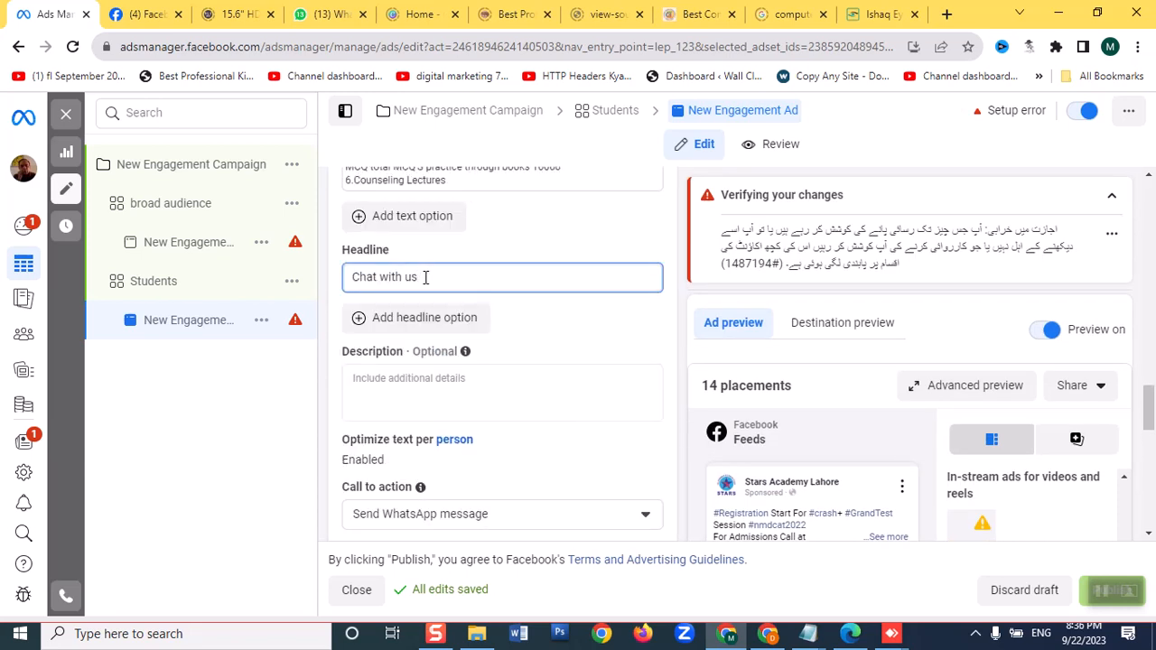
scroll(446, 278, up, 1)
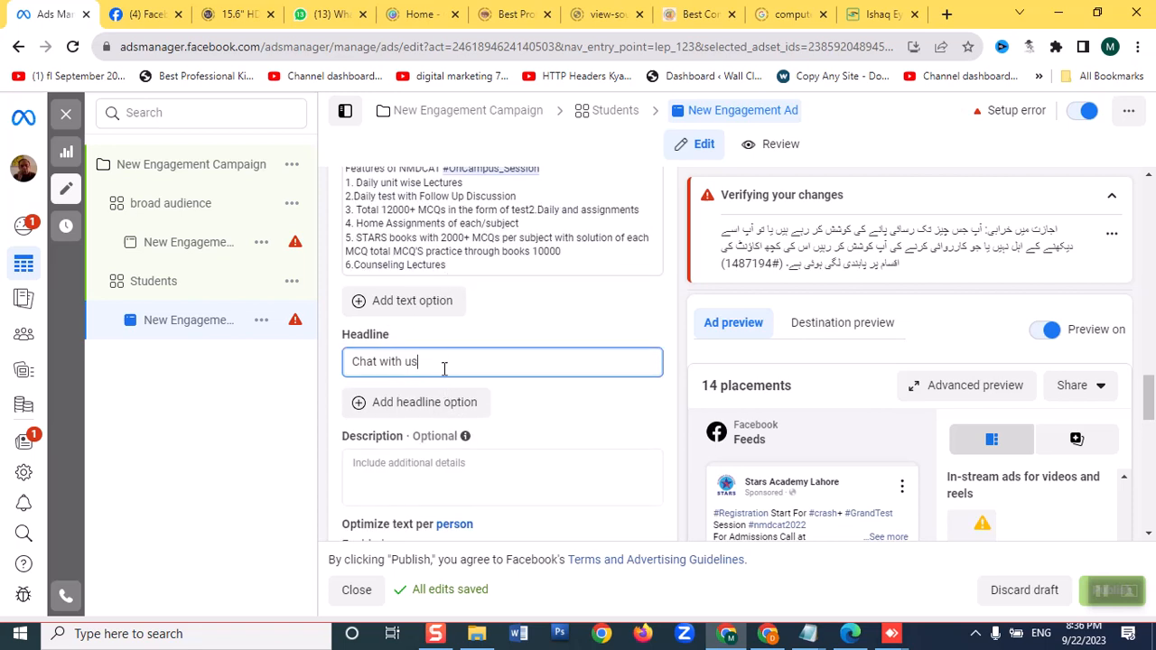
drag(444, 365, 307, 374)
text(25% Discou)
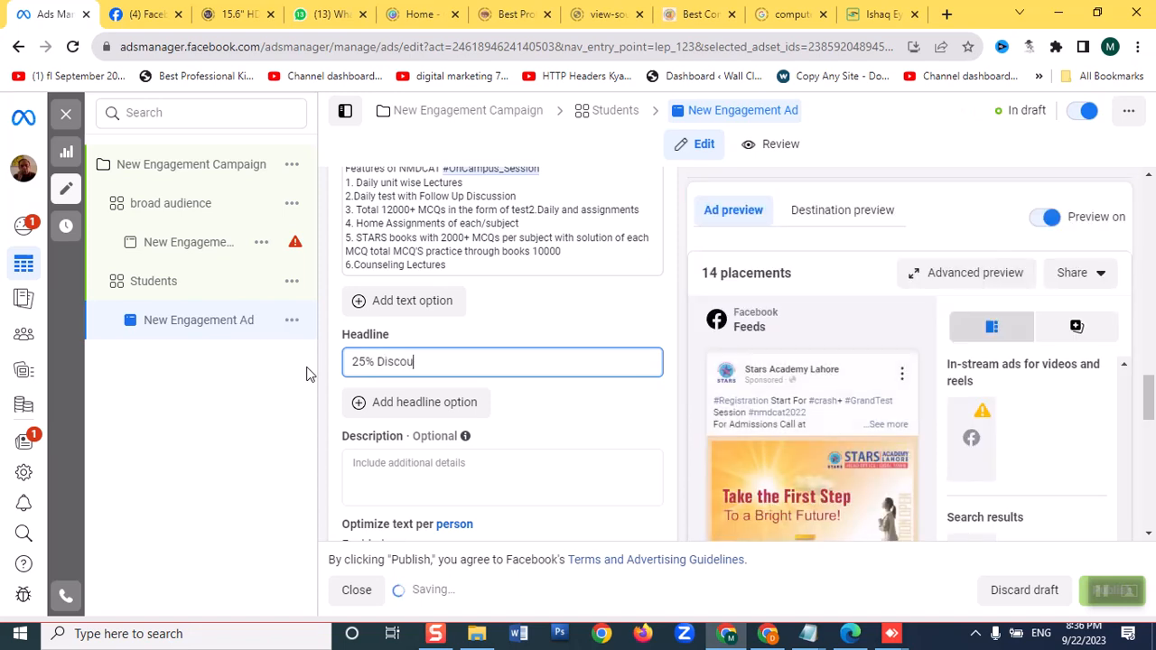
text(nt)
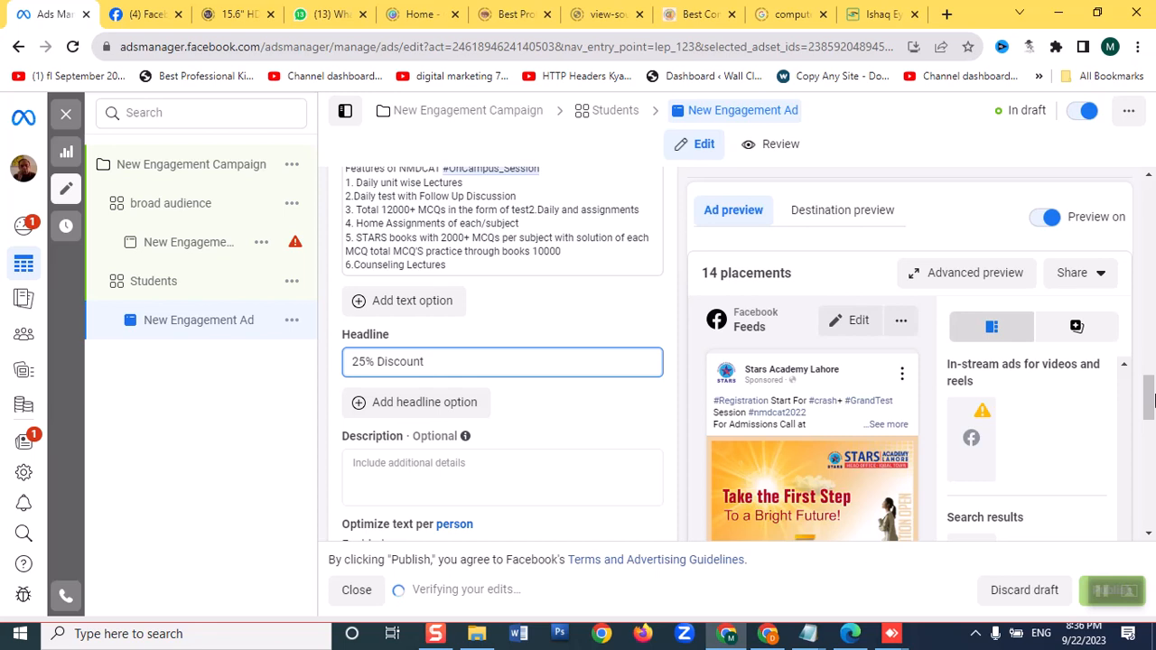
Check the headline in the ad preview and look over the ad's tracking and text sections
scroll(1006, 379, down, 4)
scroll(1008, 387, down, 5)
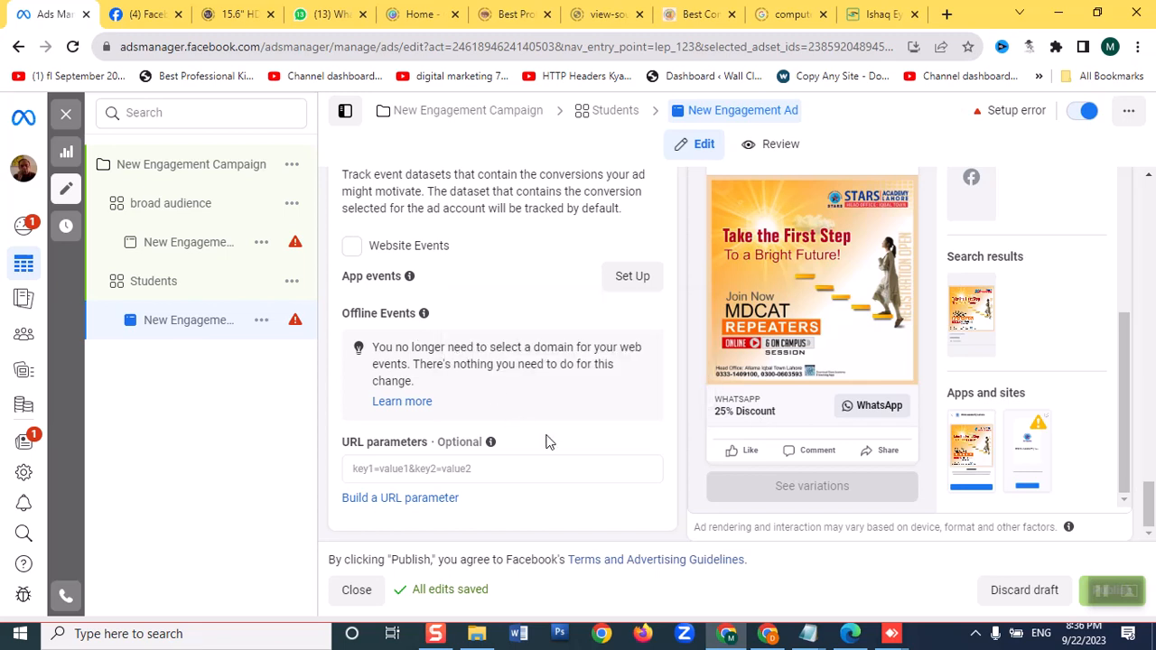
scroll(538, 431, up, 10)
scroll(531, 422, up, 2)
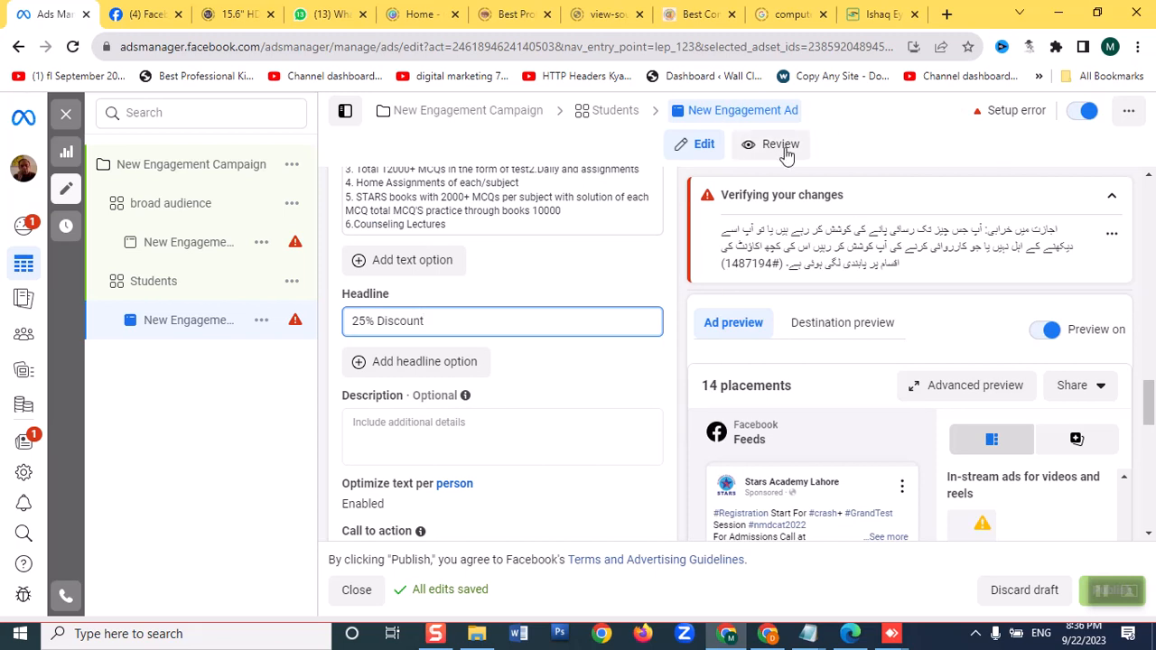
scroll(960, 458, down, 3)
scroll(1109, 437, down, 5)
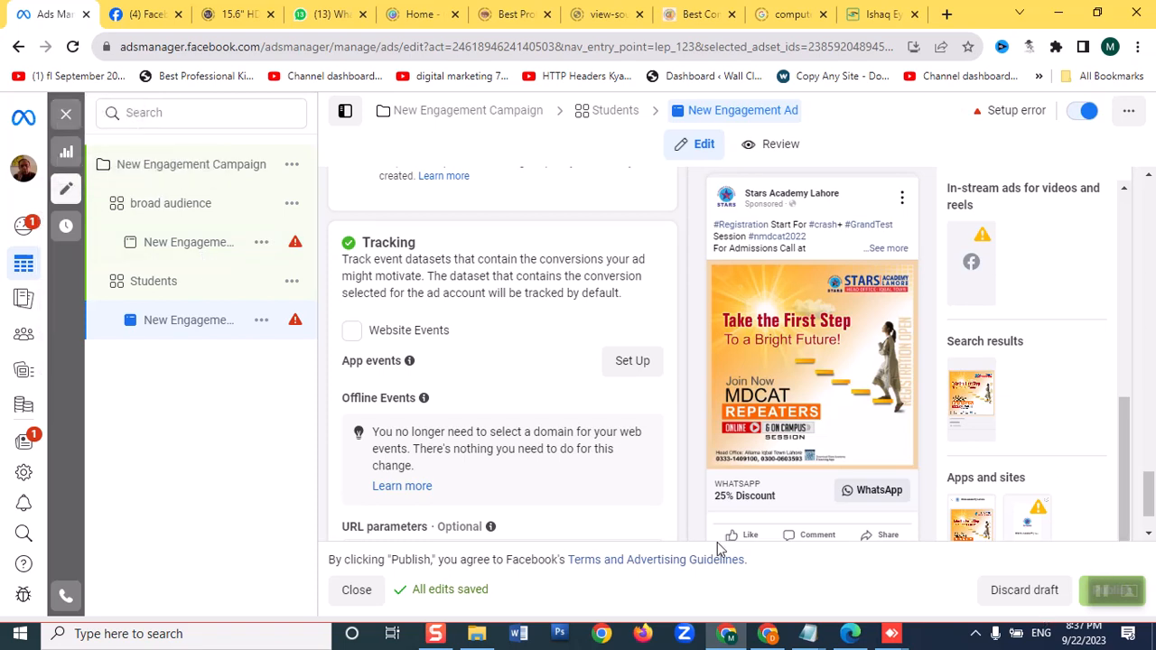
Return to the full campaigns list, clearing the ad and ad set selections, and discard all drafts
click(62, 116)
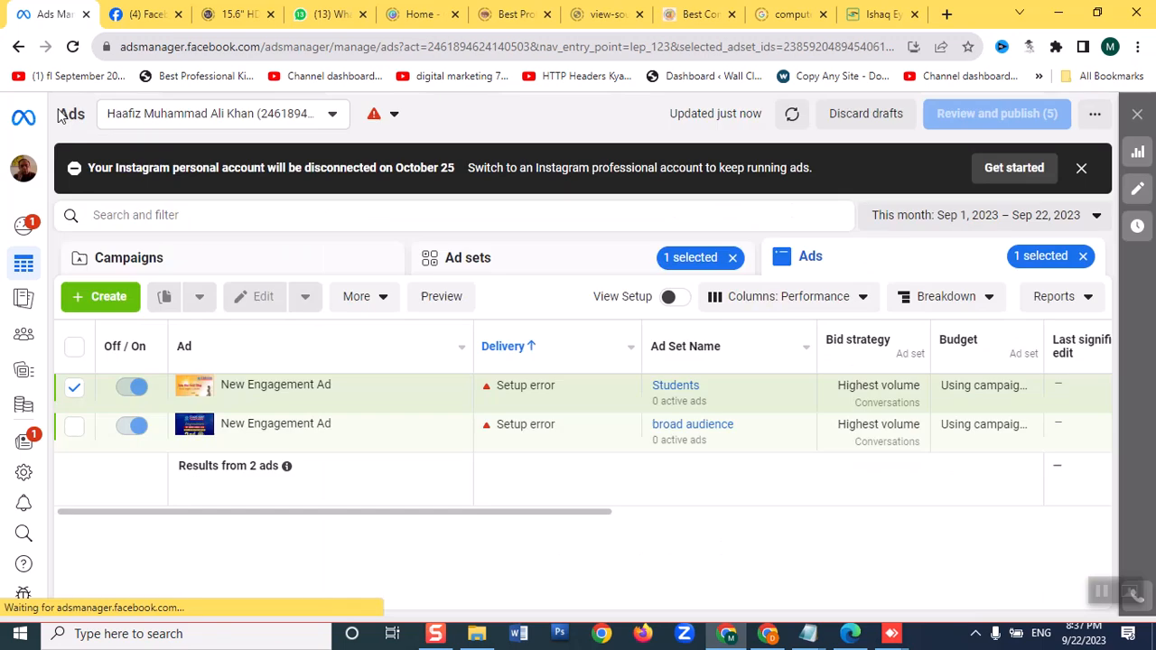
click(1084, 256)
click(732, 258)
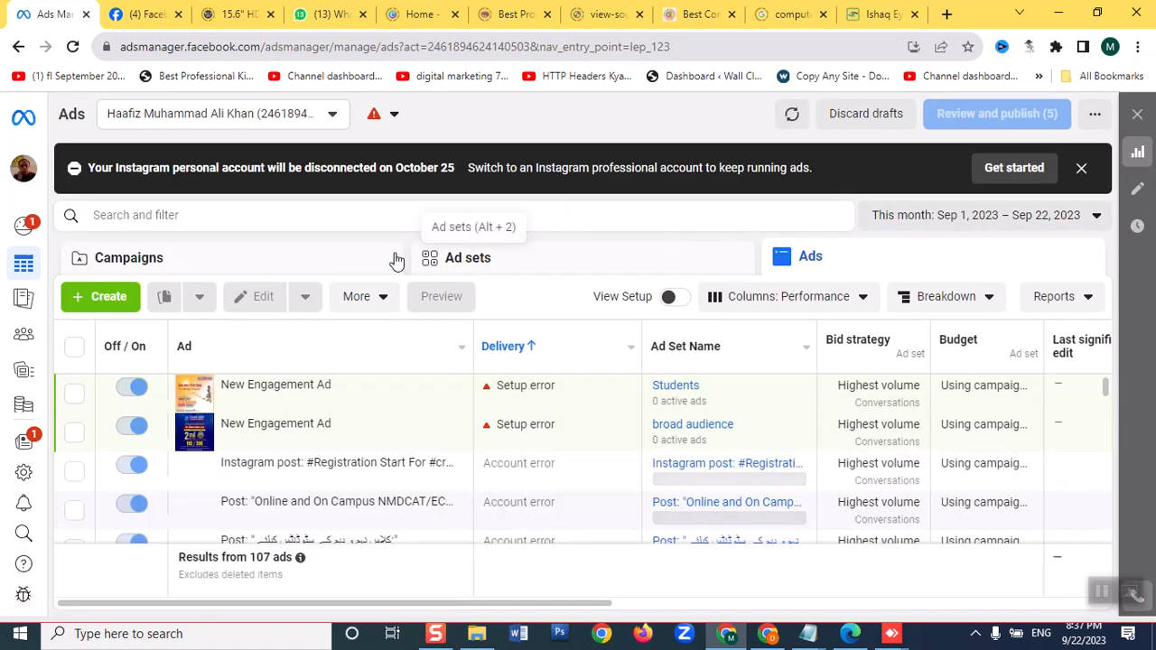
click(293, 259)
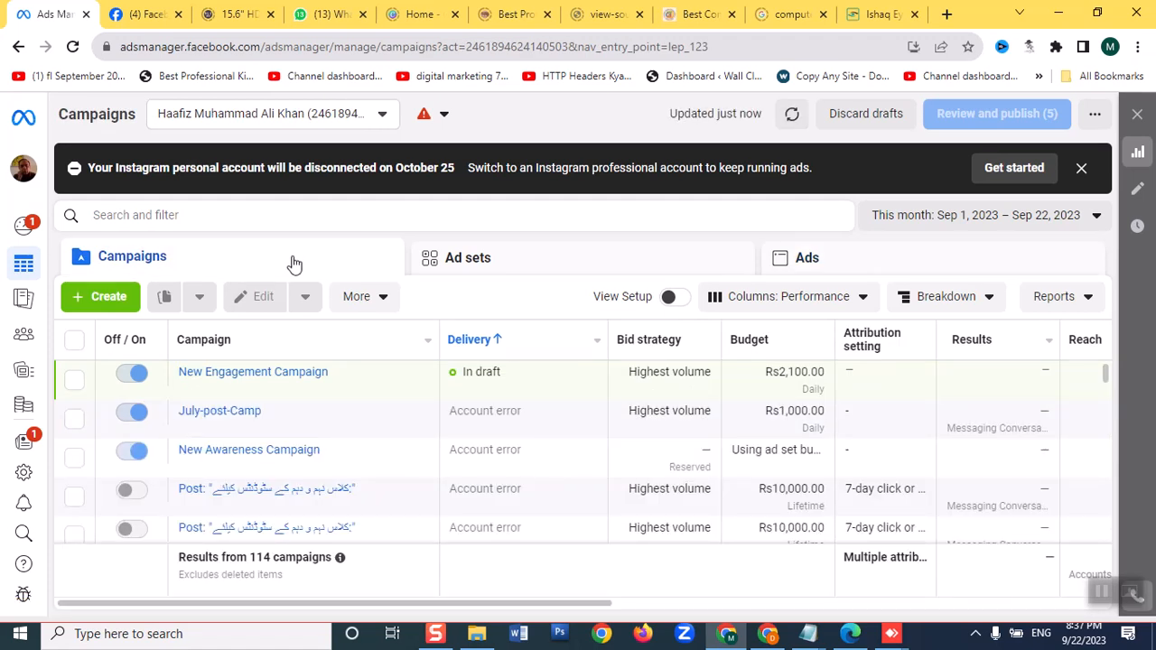
click(847, 116)
click(731, 343)
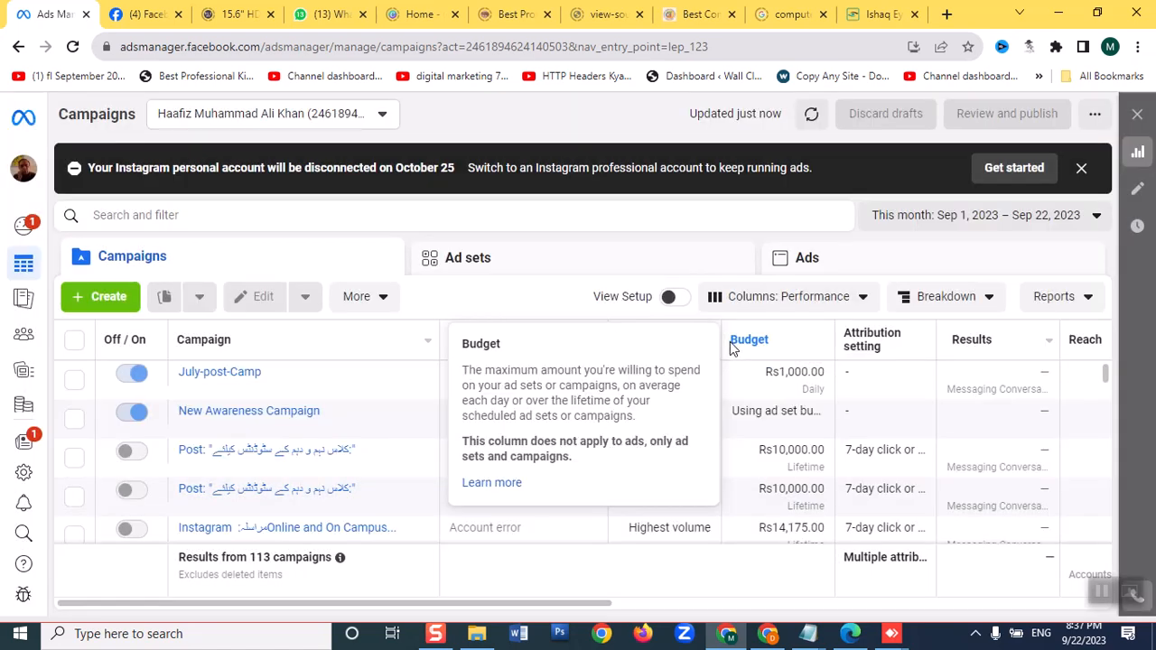
Switch to Facebook, change from the Najeeb Solutions Page to the personal profile and dismiss the notice
mouse_move(23, 263)
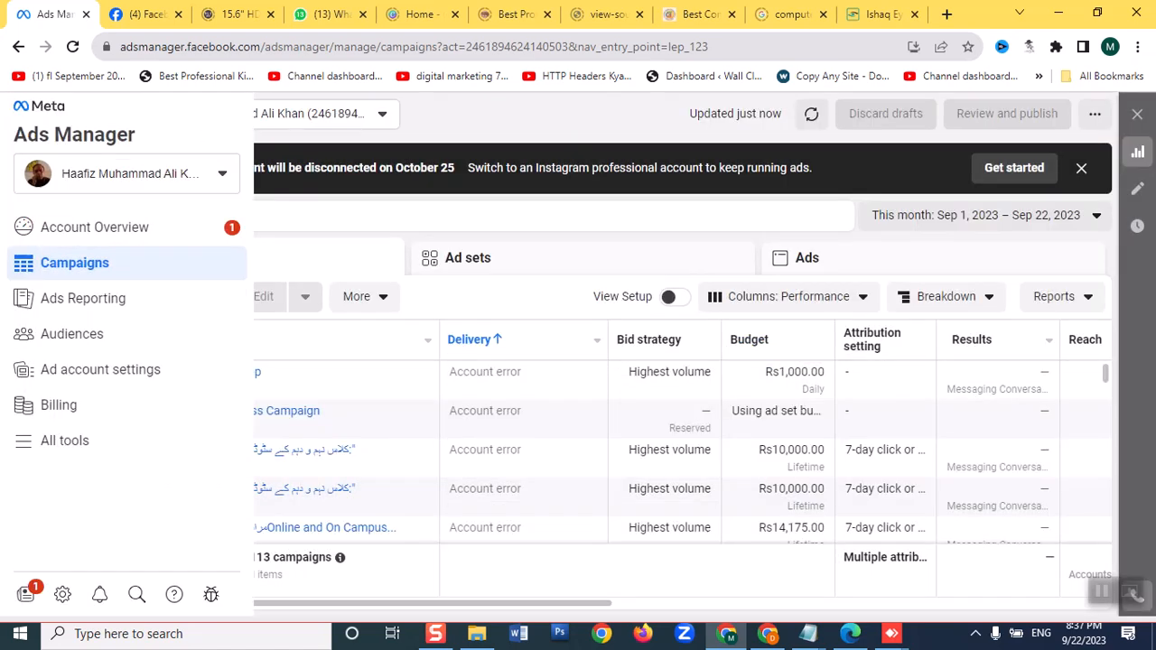
click(148, 14)
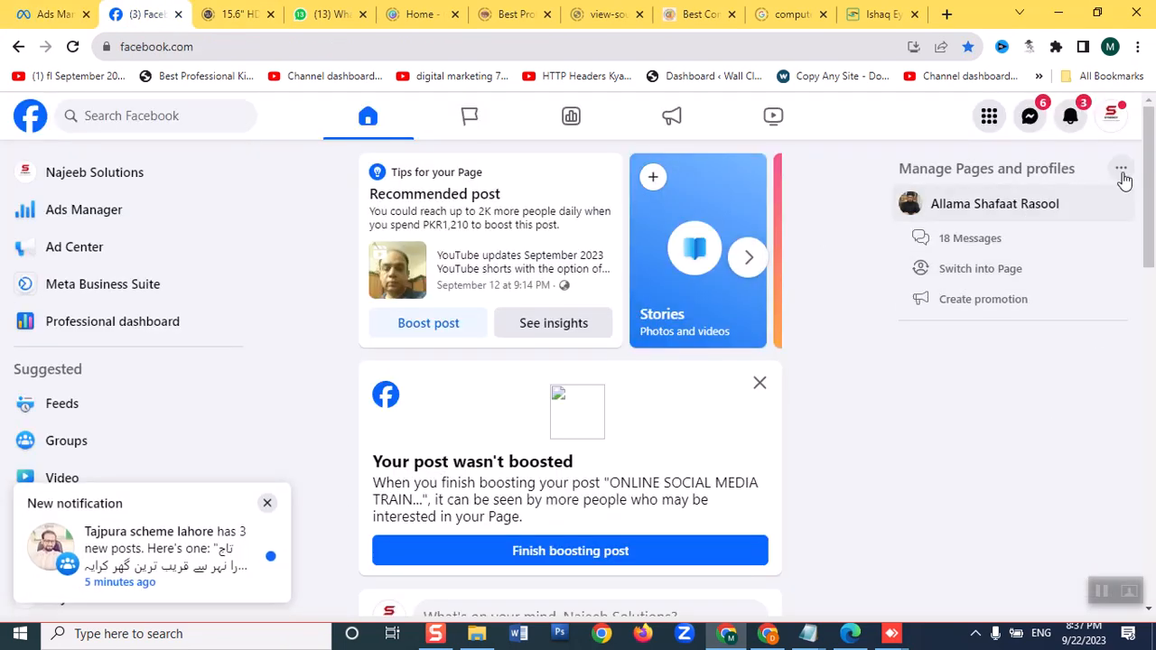
click(1112, 115)
click(1090, 177)
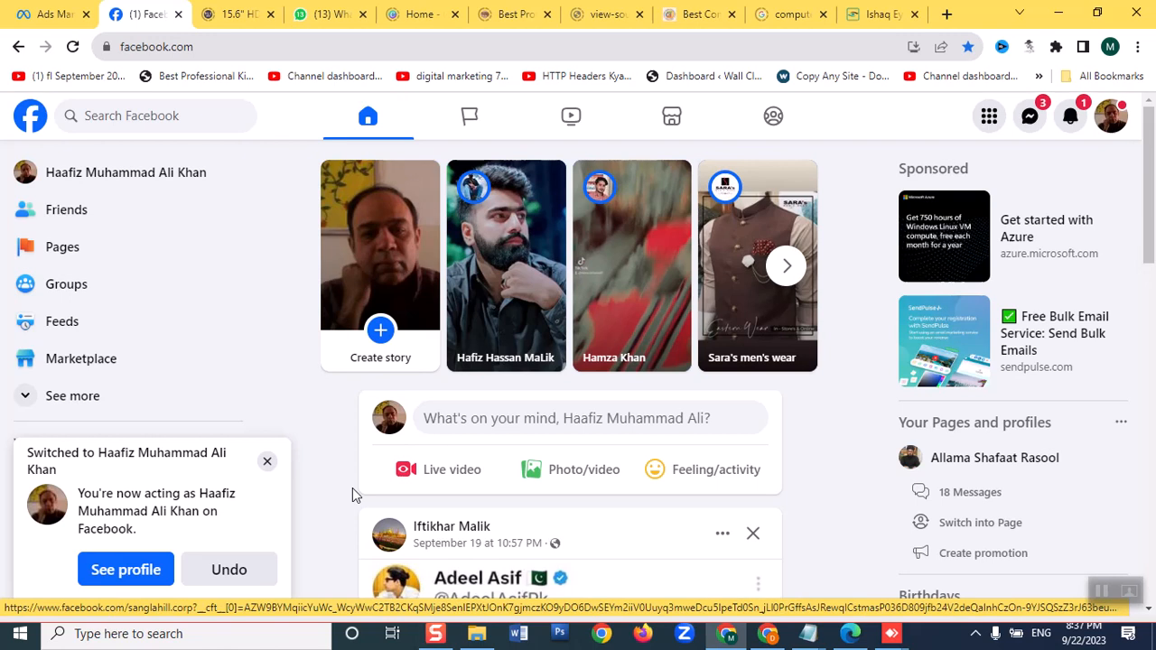
click(265, 461)
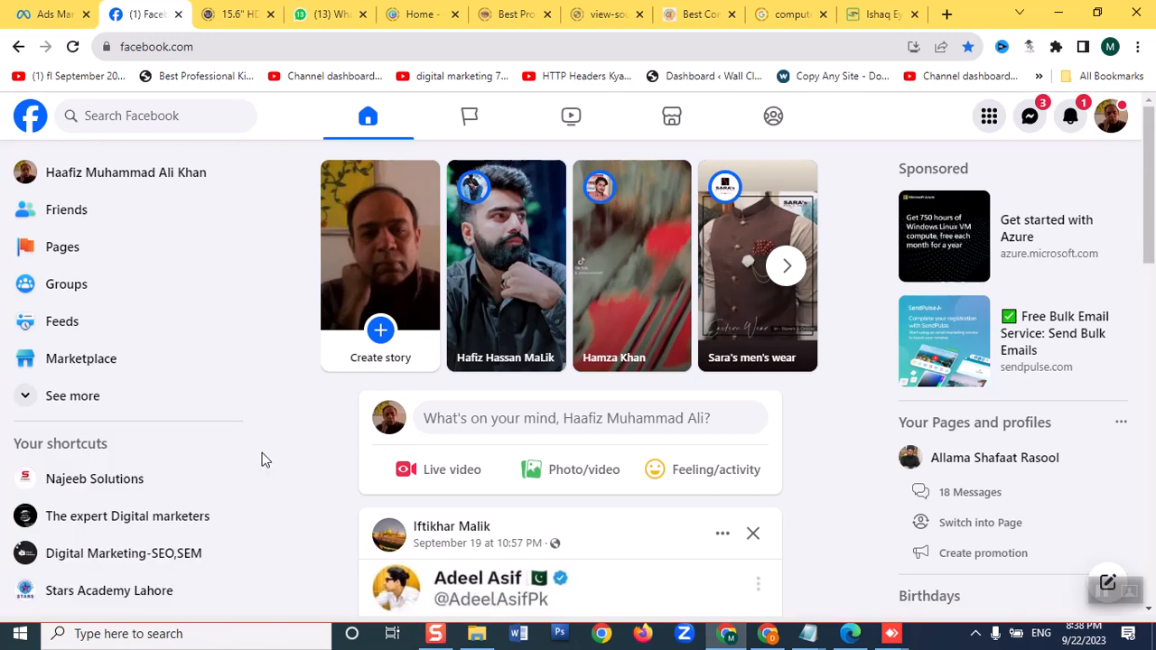
Switch back to Ads Manager, start a new Auction campaign with the Traffic objective and continue to the campaign setup choice
click(46, 13)
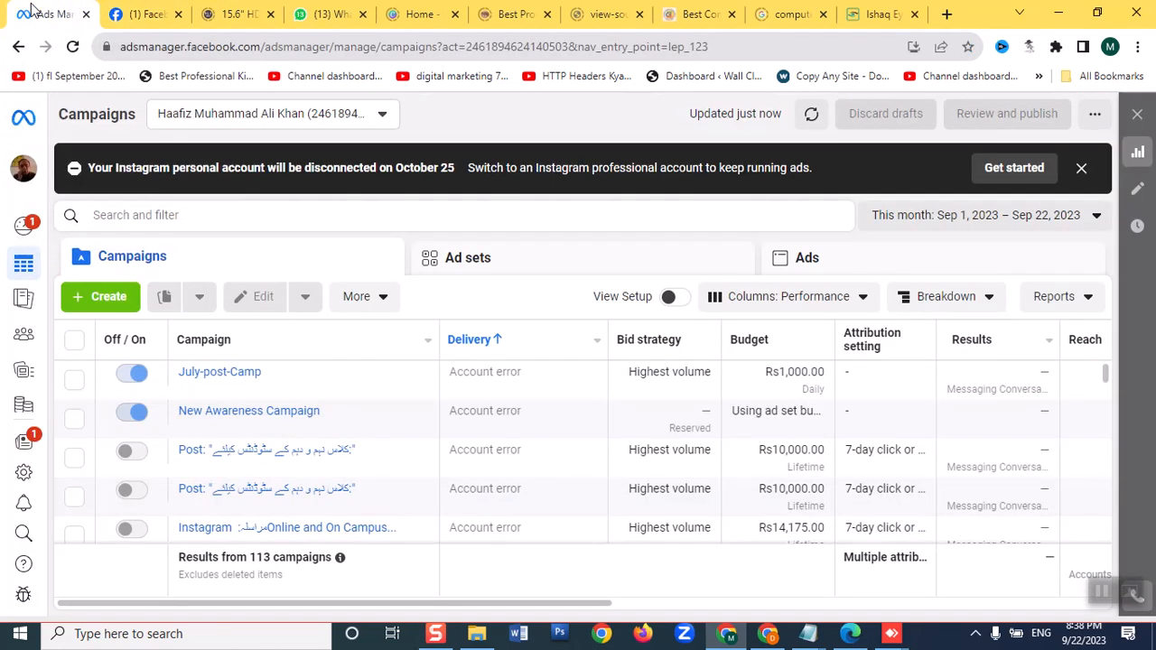
click(95, 297)
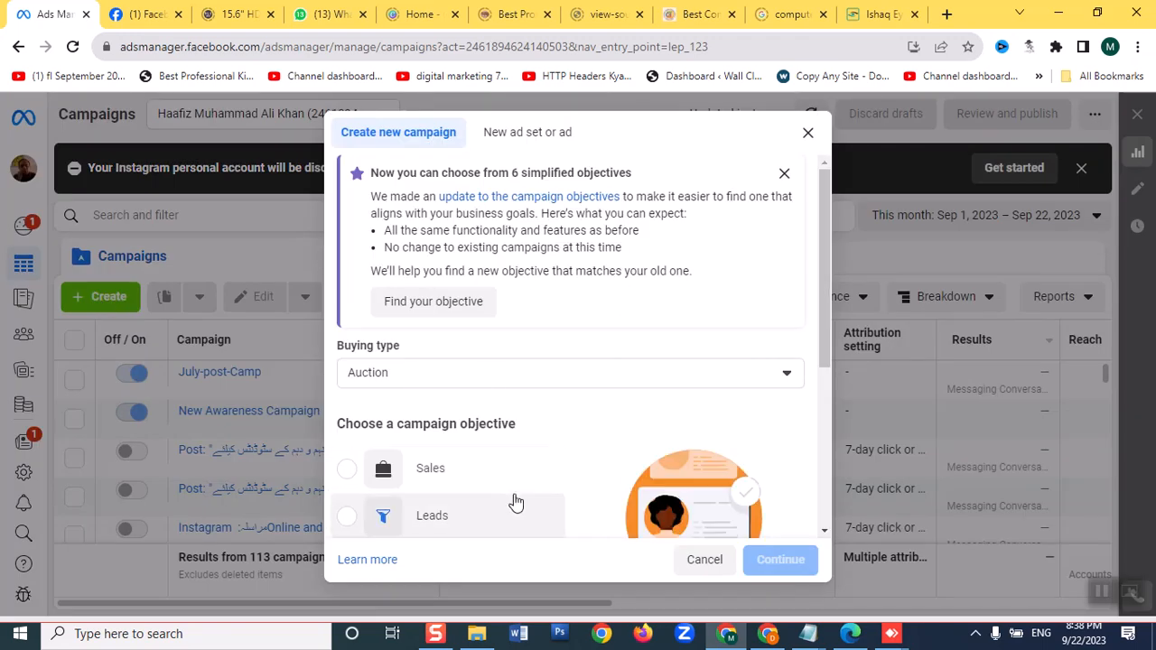
scroll(671, 400, down, 2)
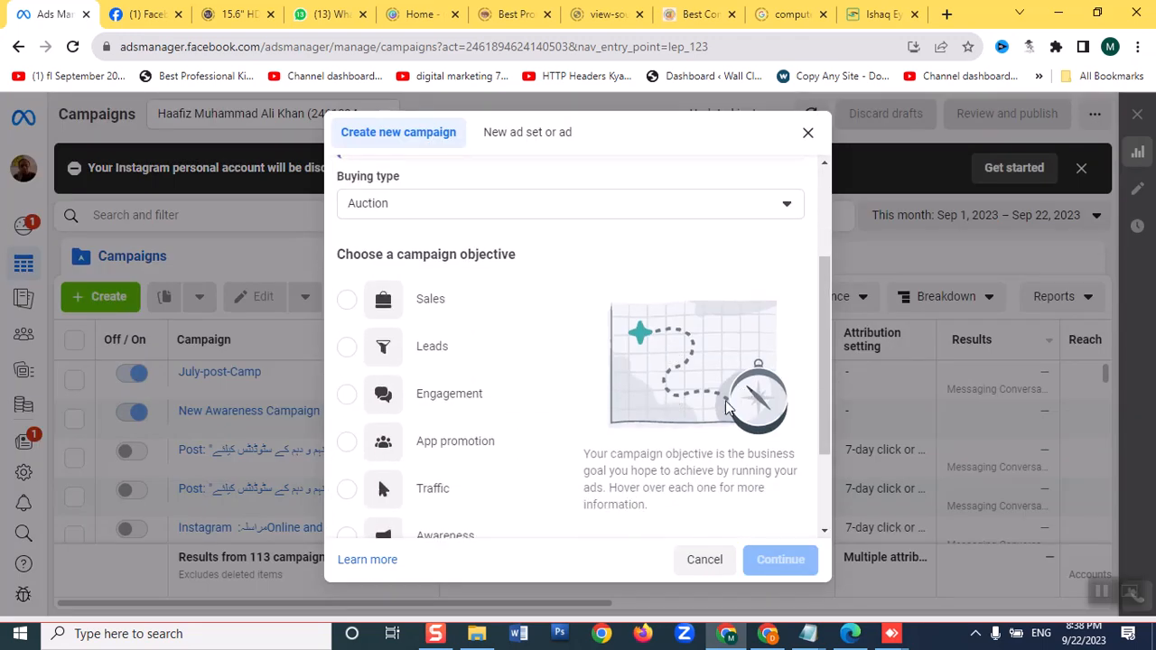
click(351, 490)
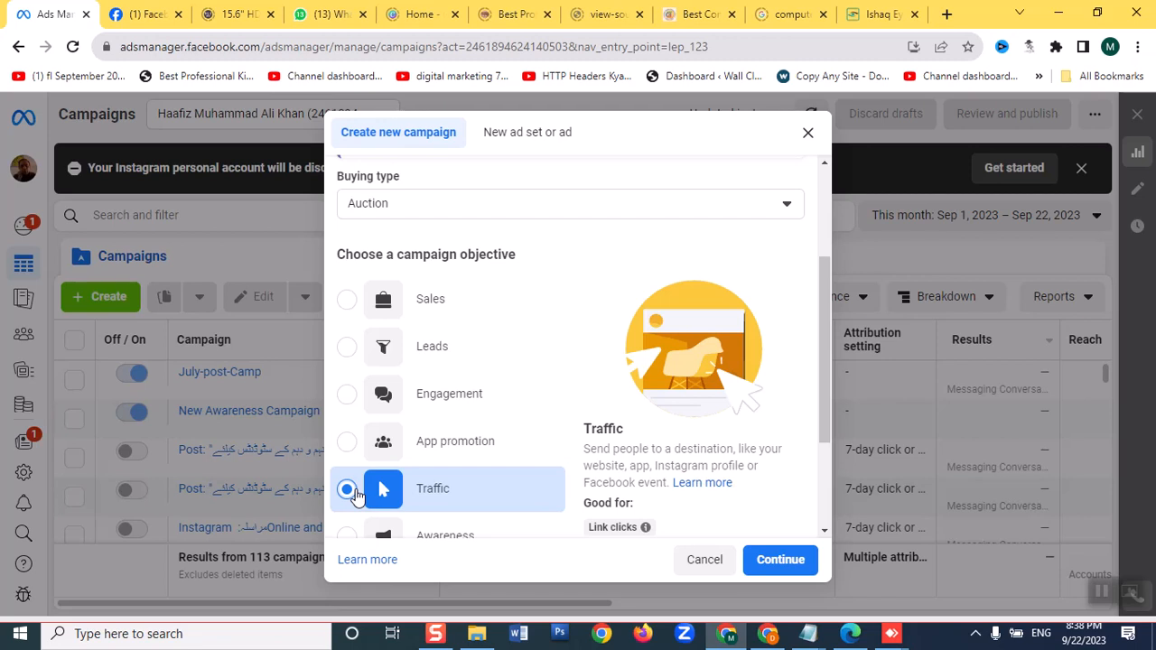
click(803, 570)
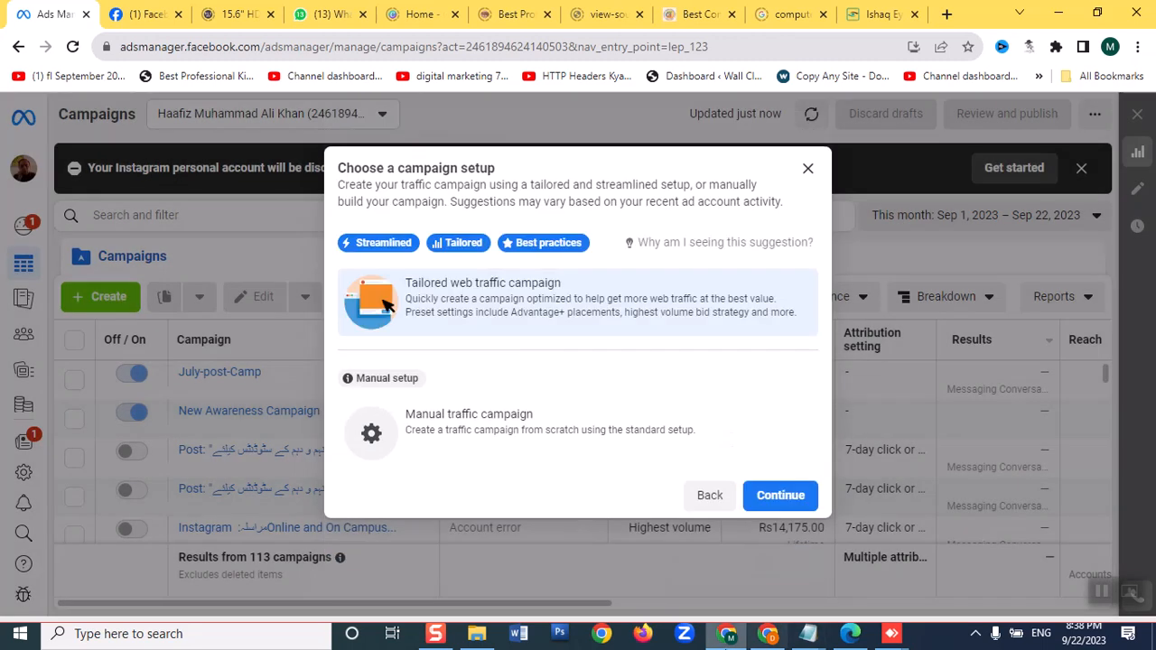
mouse_move(725, 634)
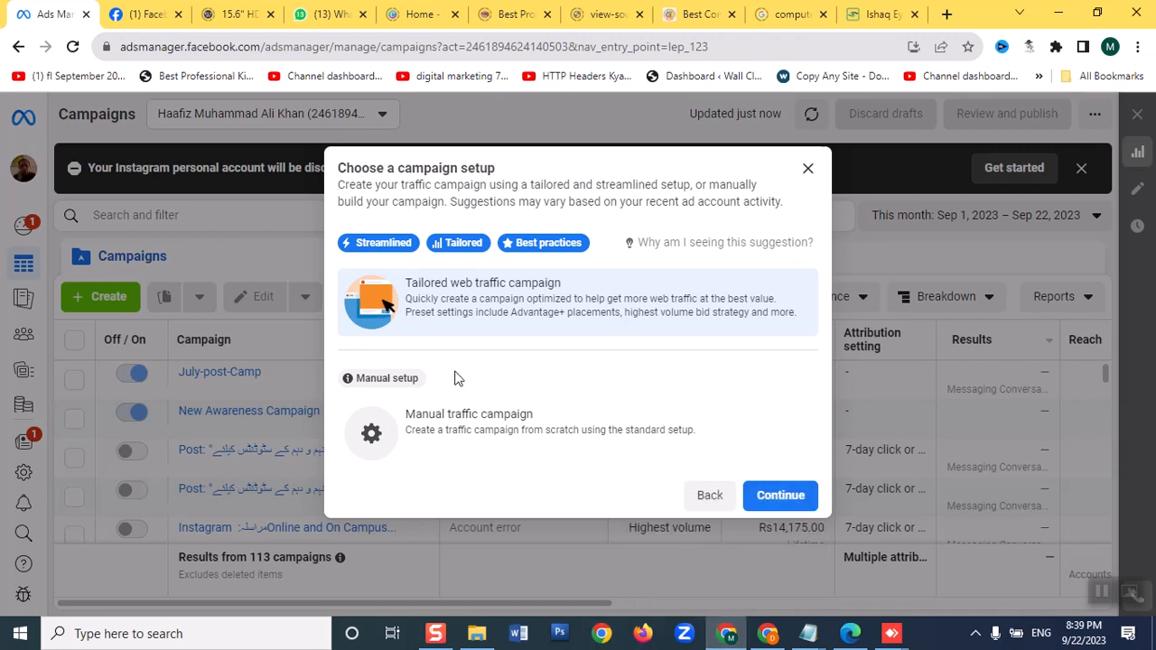
Continue with the manual traffic campaign setup and turn on Advantage campaign budget for the new campaign
click(472, 452)
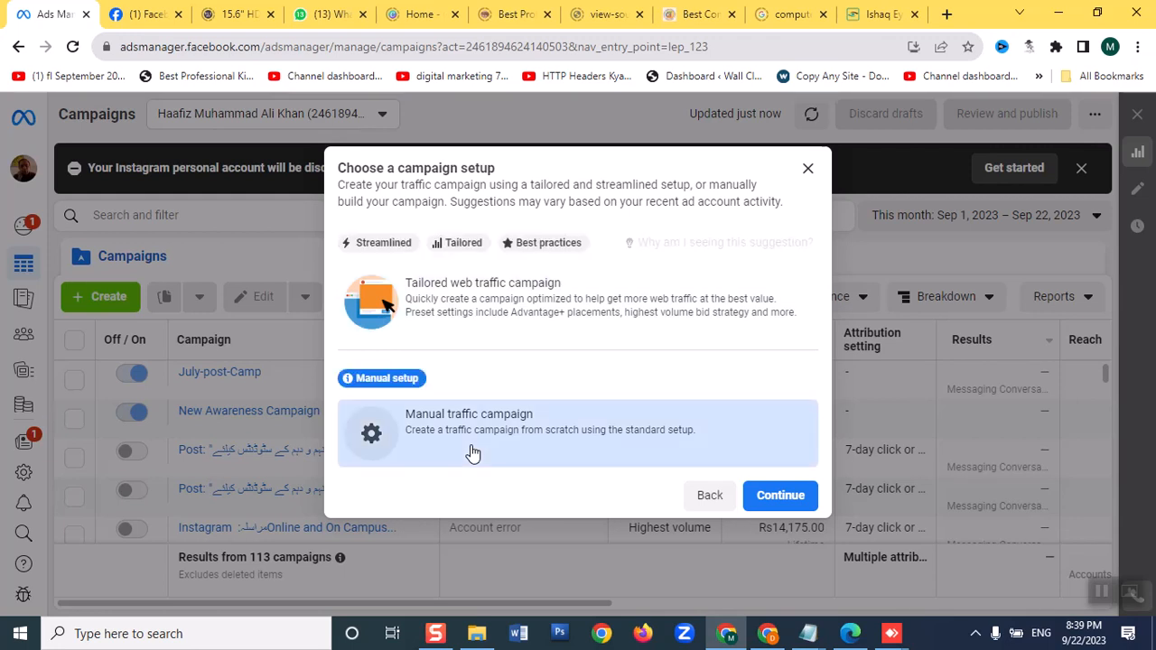
click(782, 498)
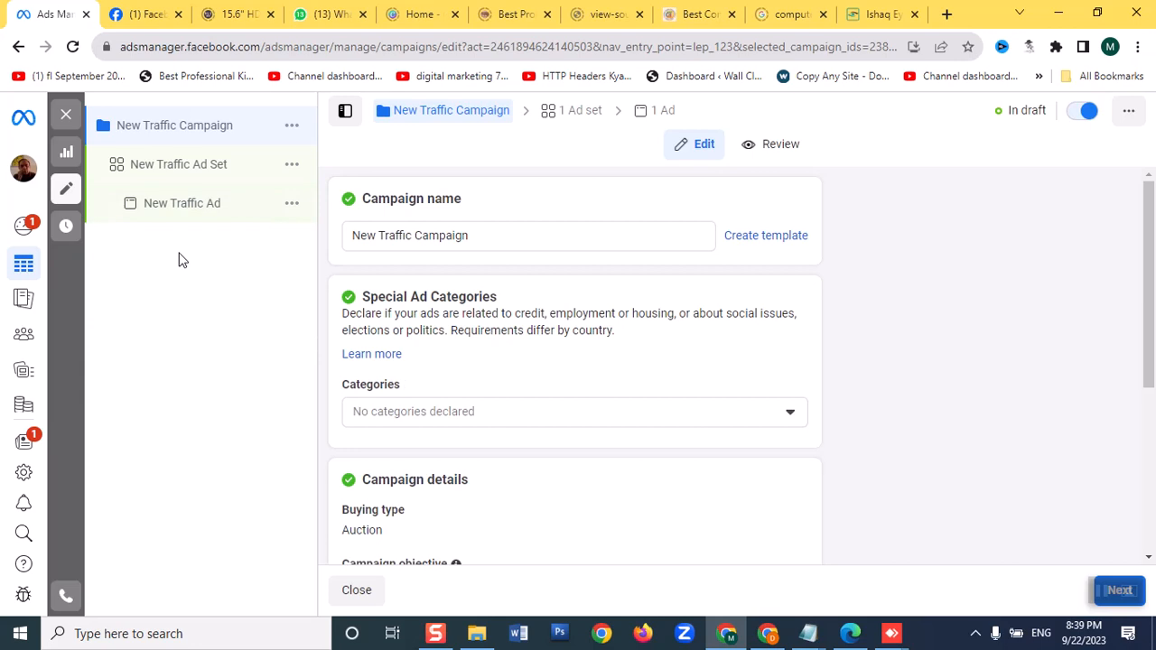
scroll(497, 327, down, 2)
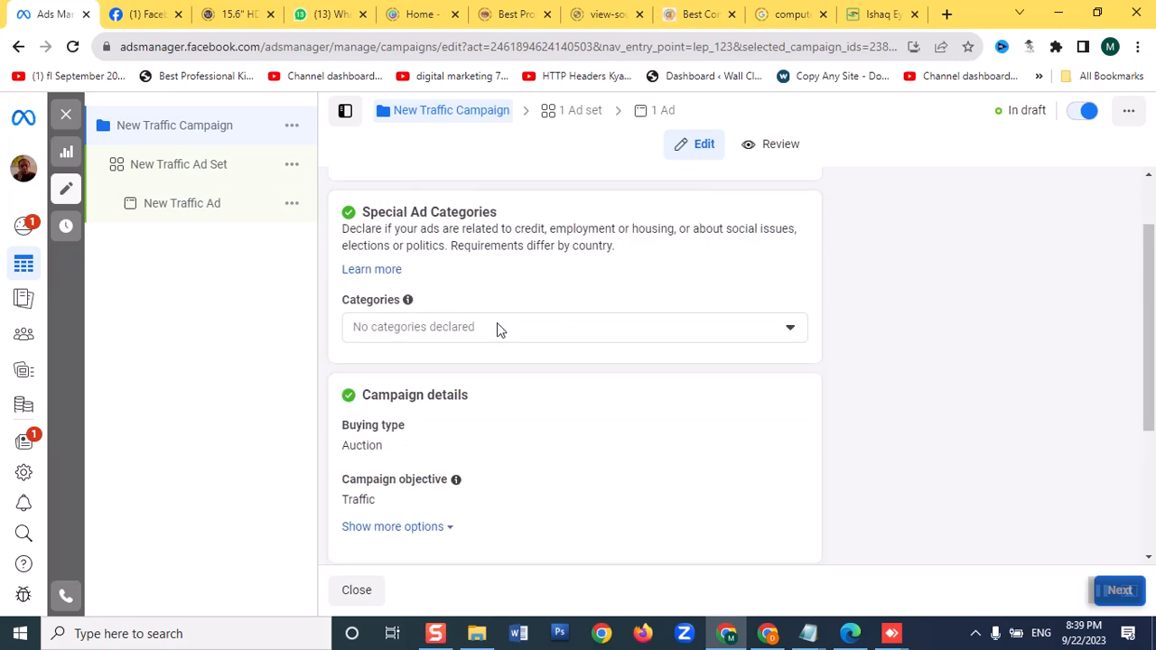
scroll(497, 327, down, 1)
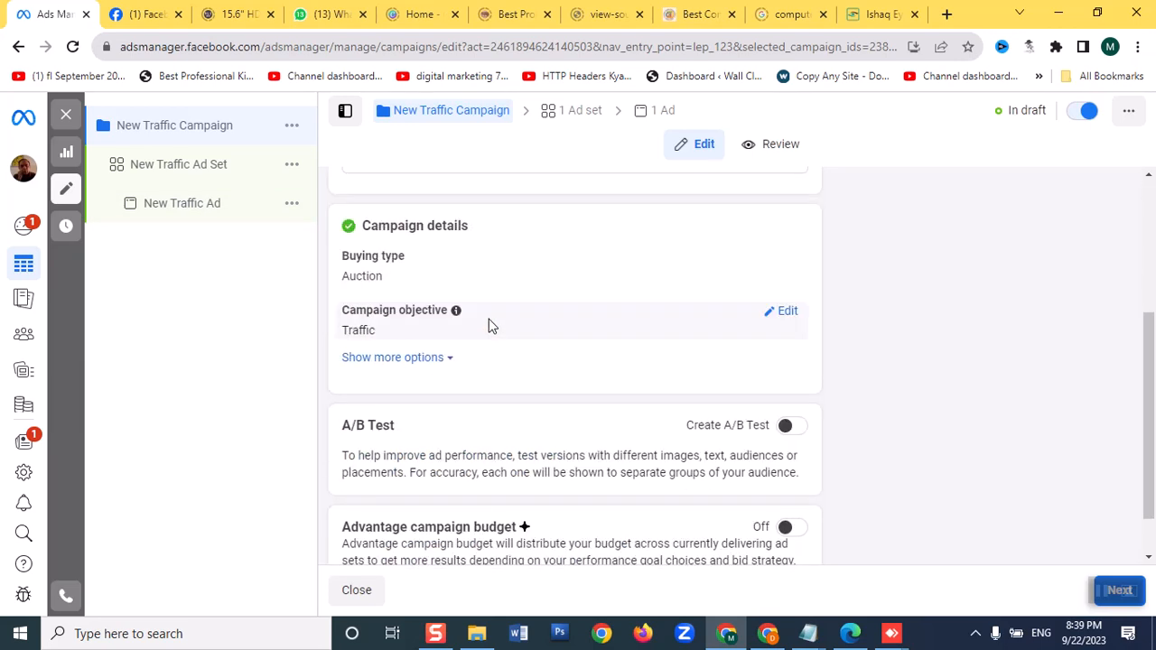
click(789, 529)
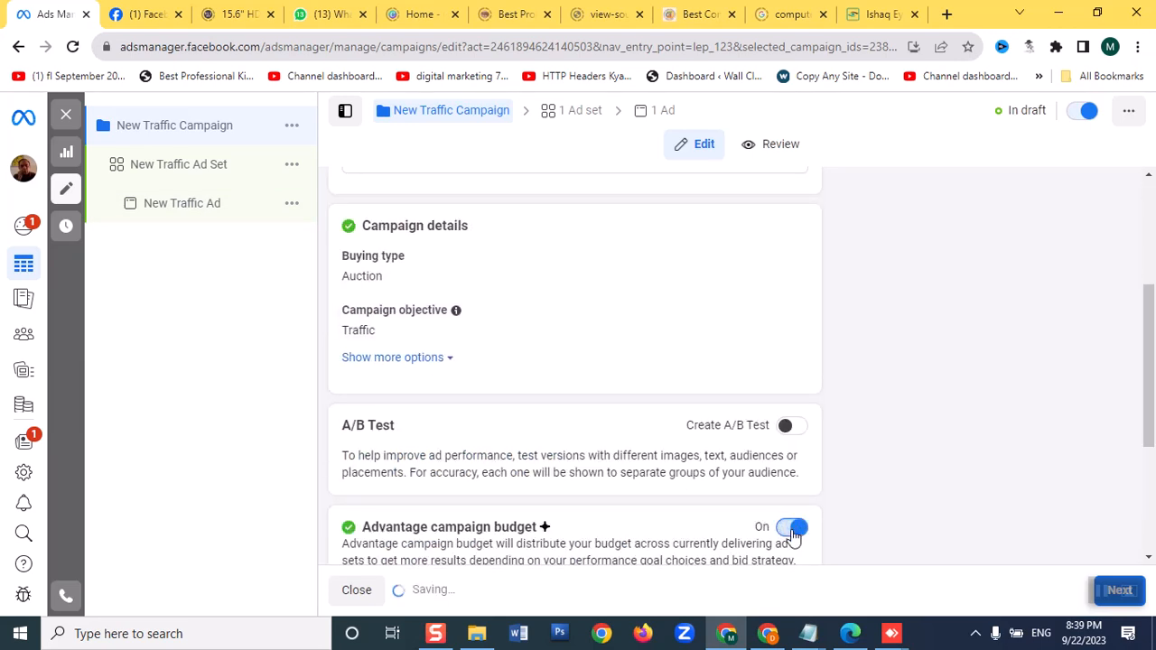
Change the campaign budget to a Lifetime Budget of Rs10,000
scroll(677, 448, down, 2)
scroll(678, 446, down, 1)
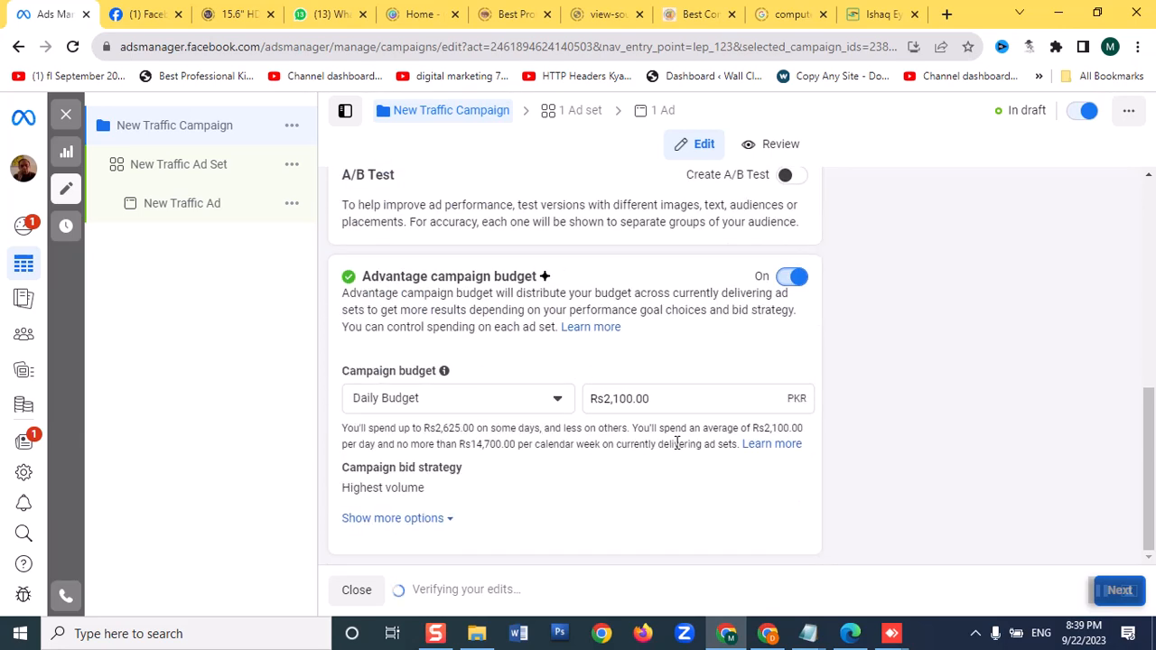
click(554, 402)
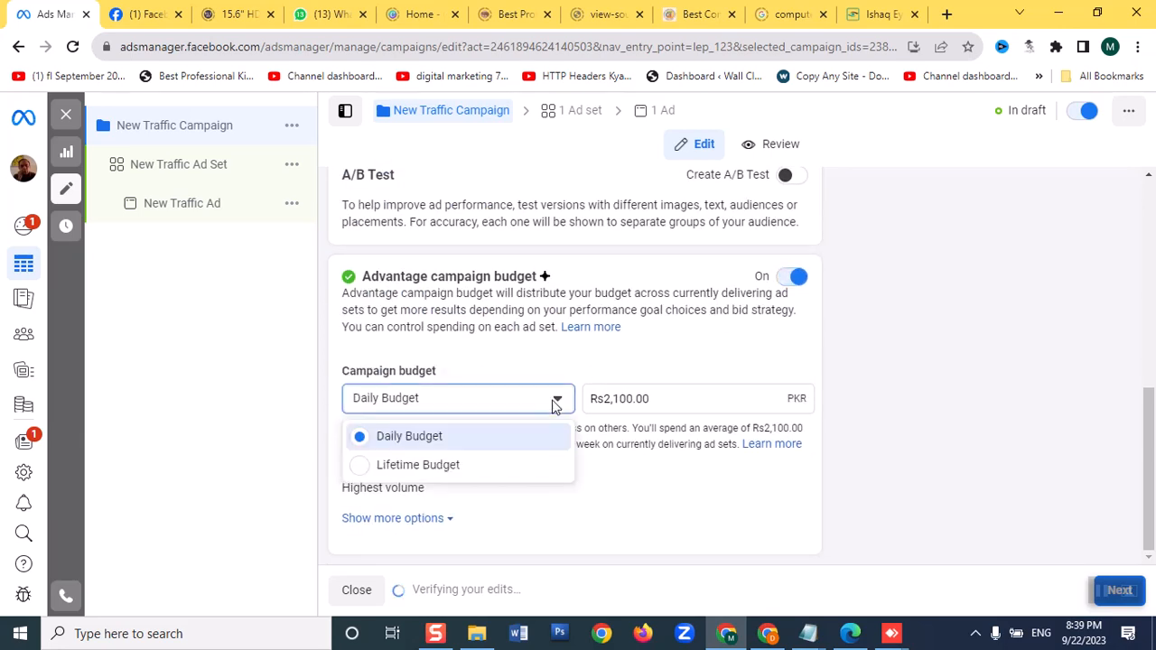
click(432, 473)
click(667, 400)
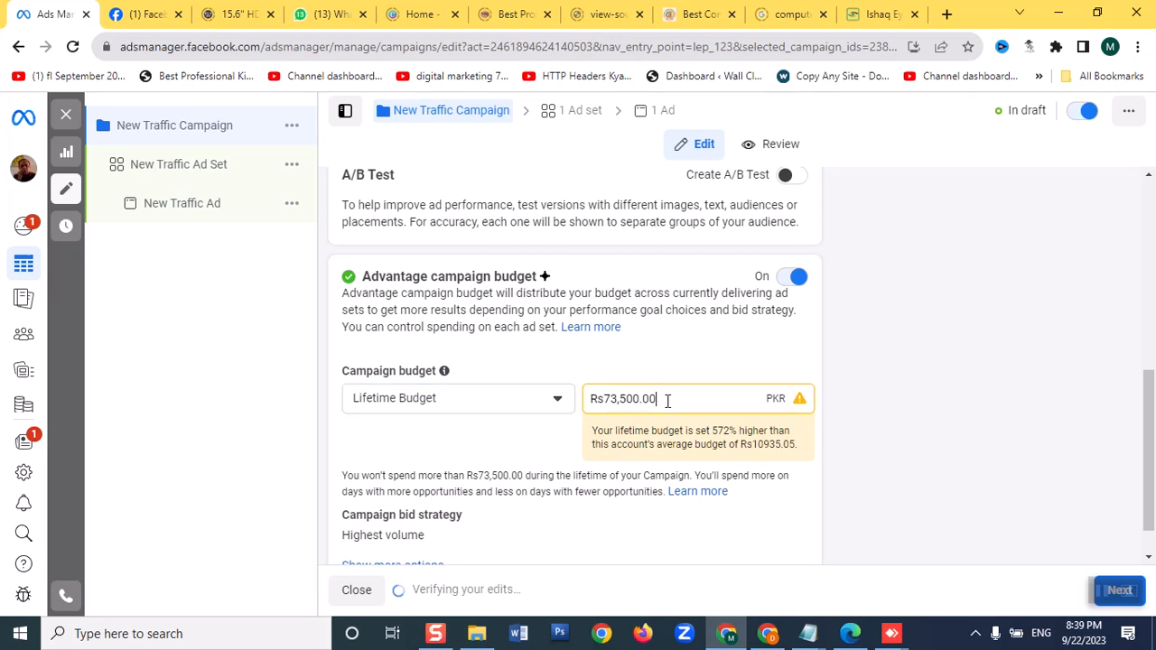
drag(667, 400, 442, 417)
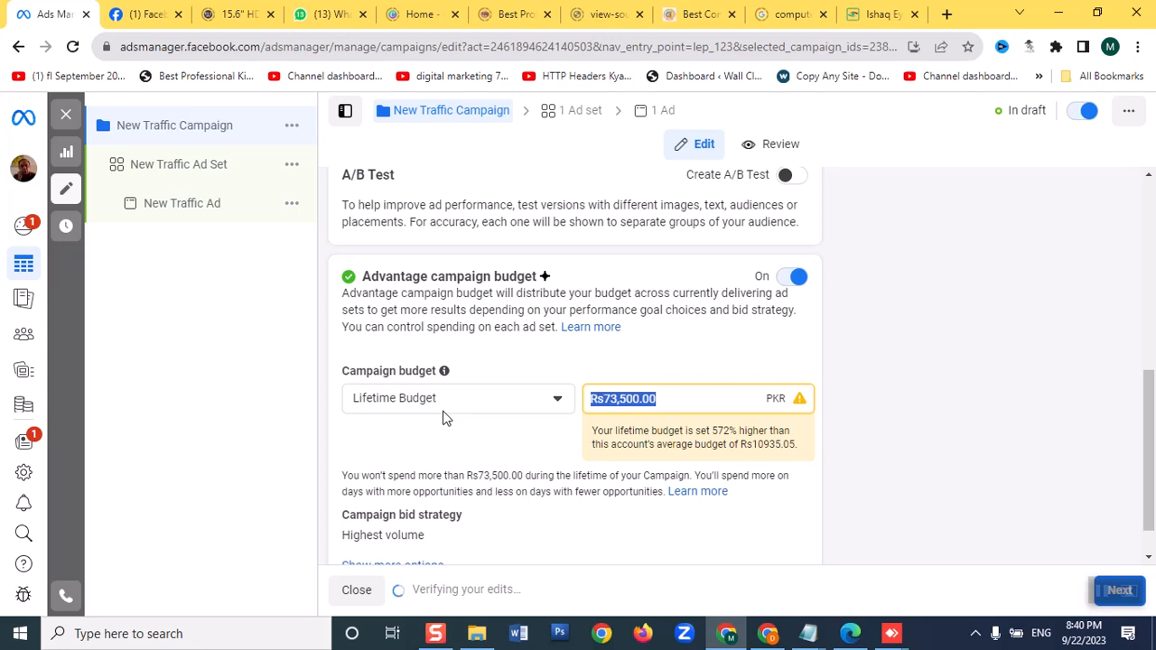
text(10000)
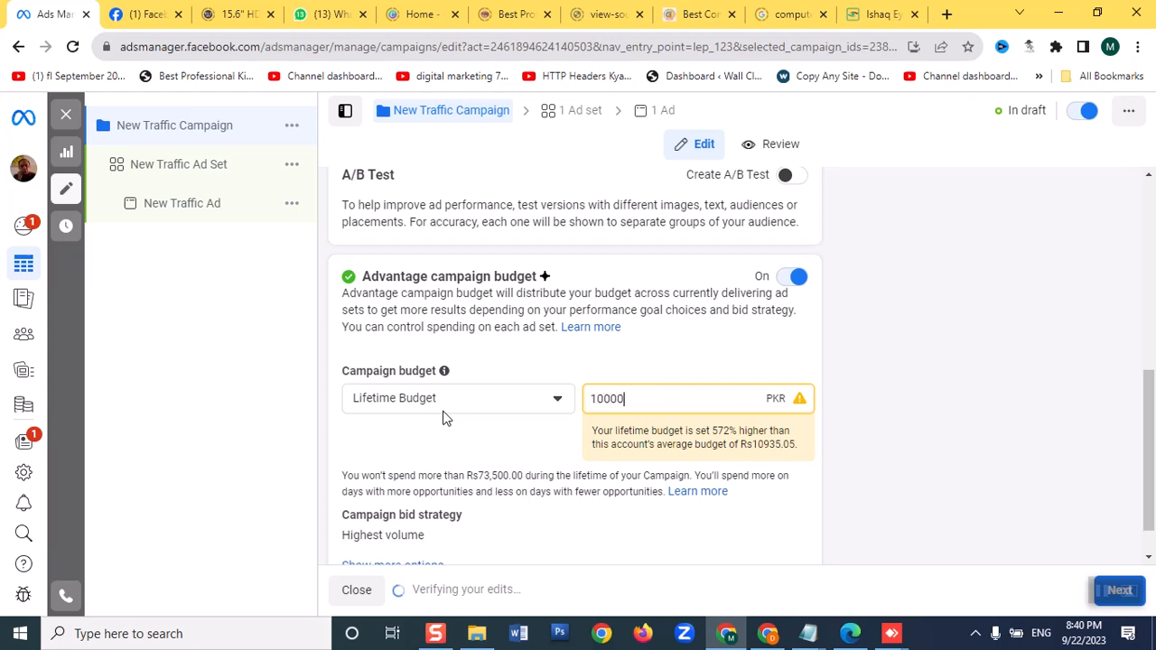
click(252, 423)
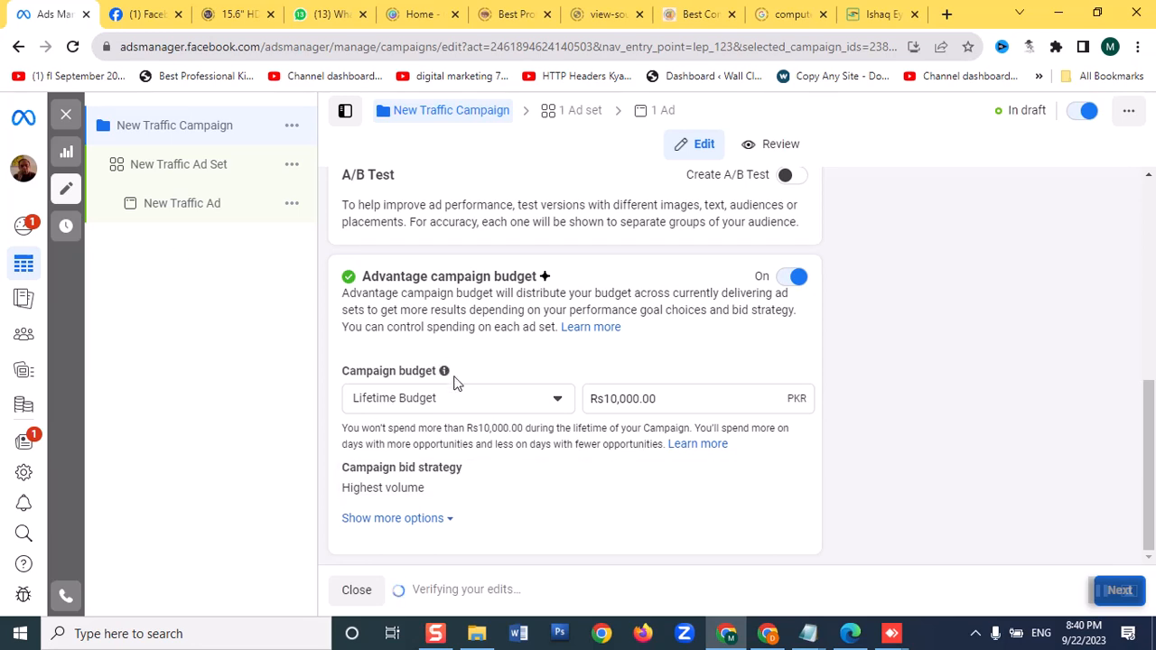
Open the New Traffic Ad Set and set its conversion location to Website
click(178, 174)
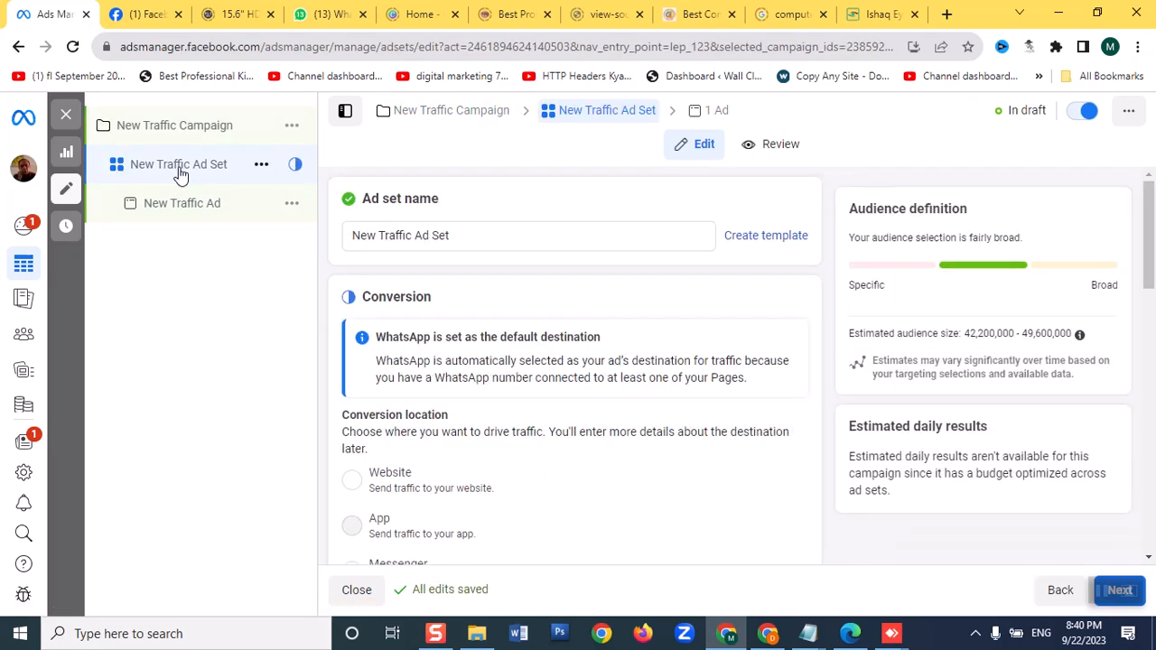
scroll(645, 343, down, 2)
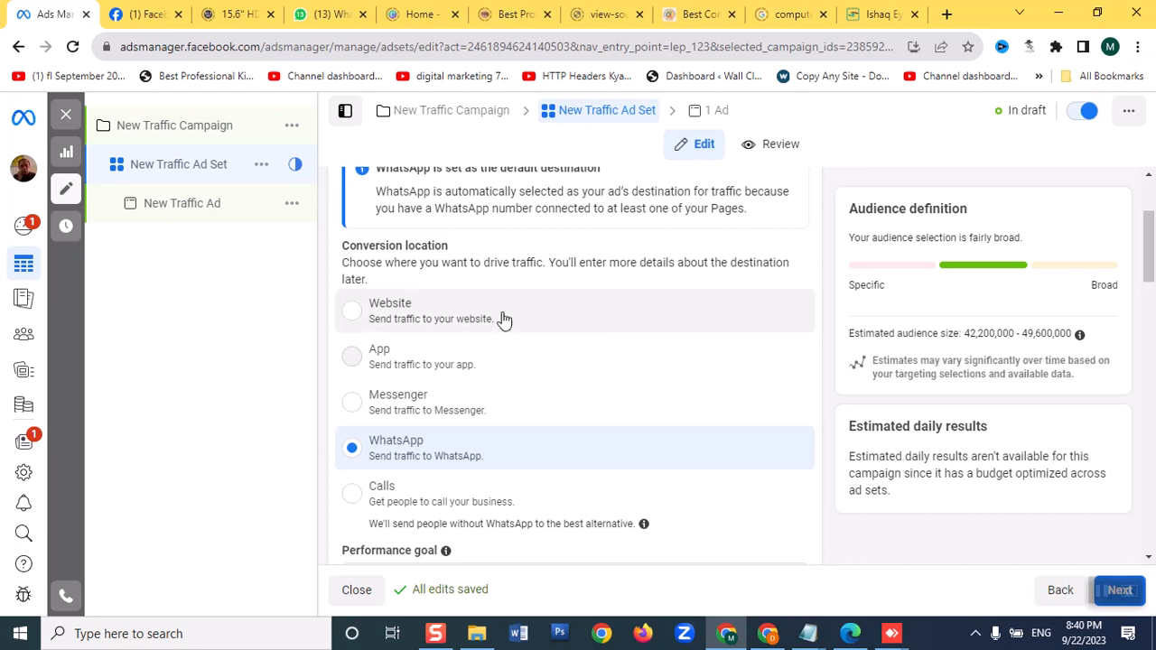
click(357, 316)
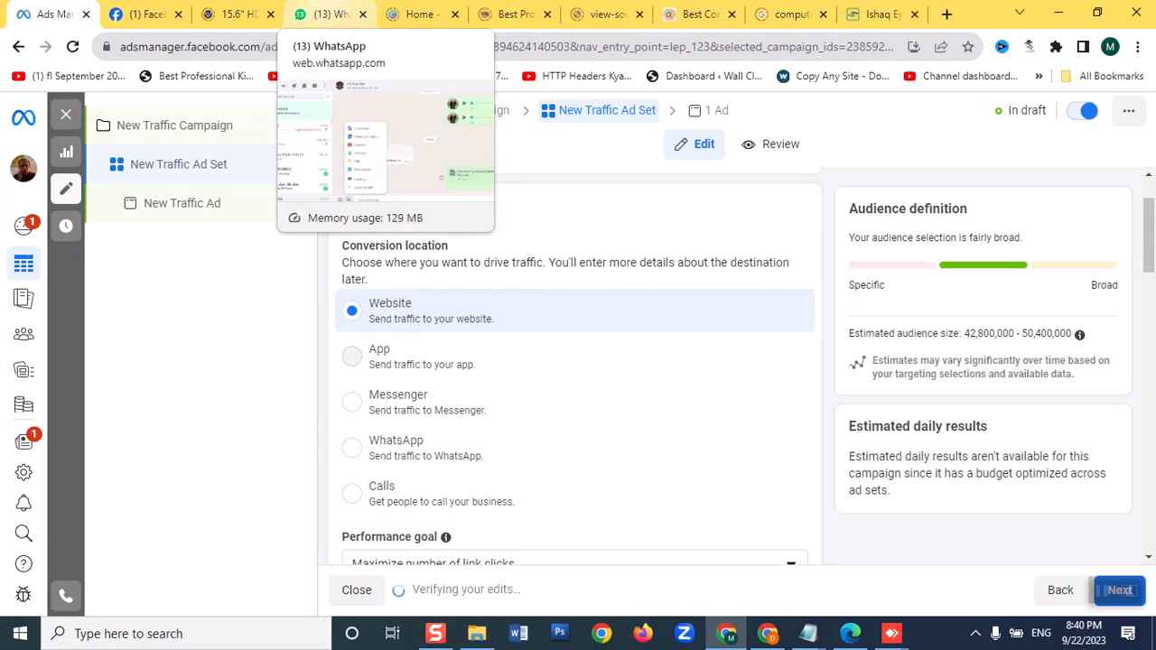
Set the ad set's performance goal to Maximize number of landing page views
scroll(614, 405, down, 3)
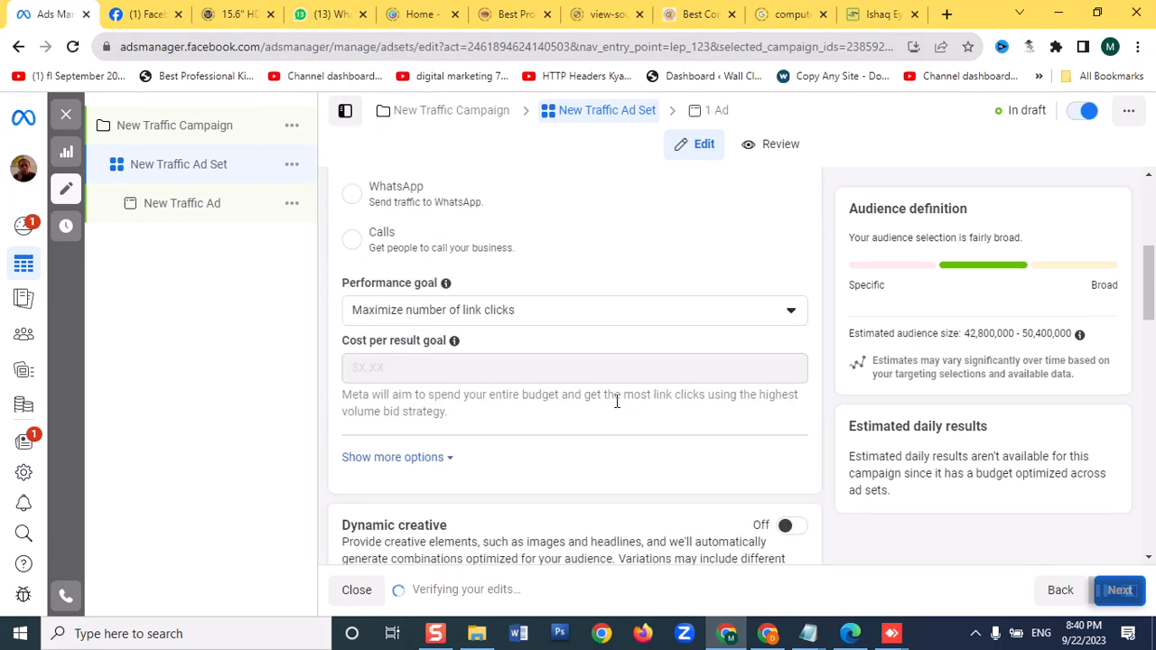
click(590, 321)
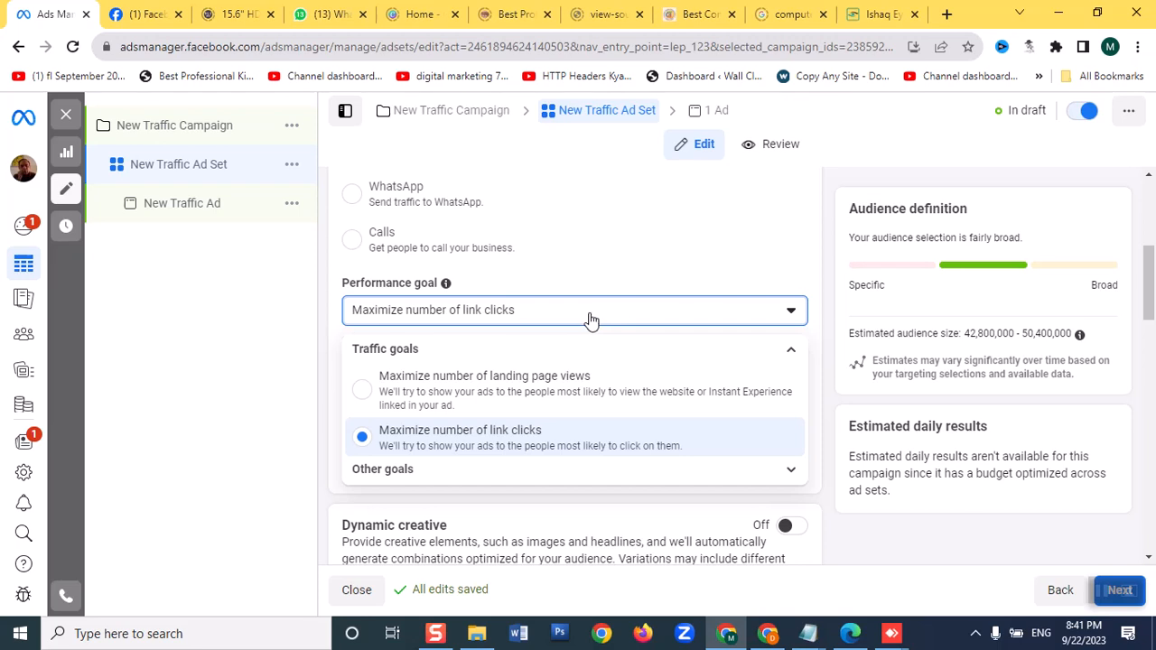
click(475, 387)
Set the ad set schedule's end date to Oct 1, 2023
scroll(443, 400, down, 2)
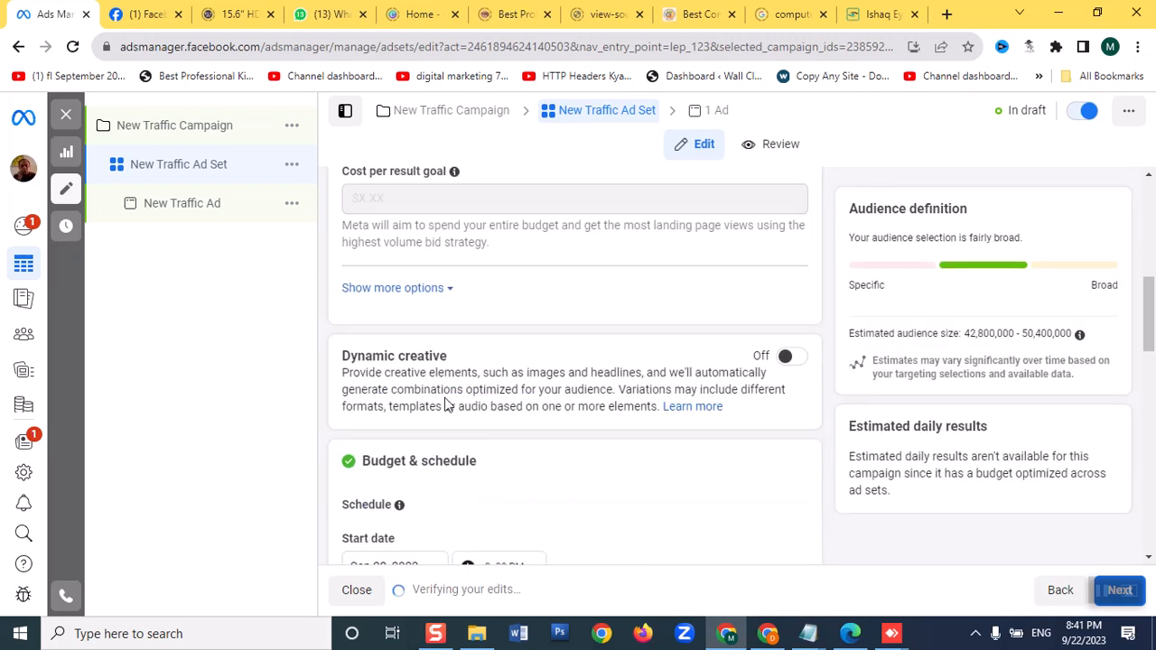
scroll(443, 404, down, 2)
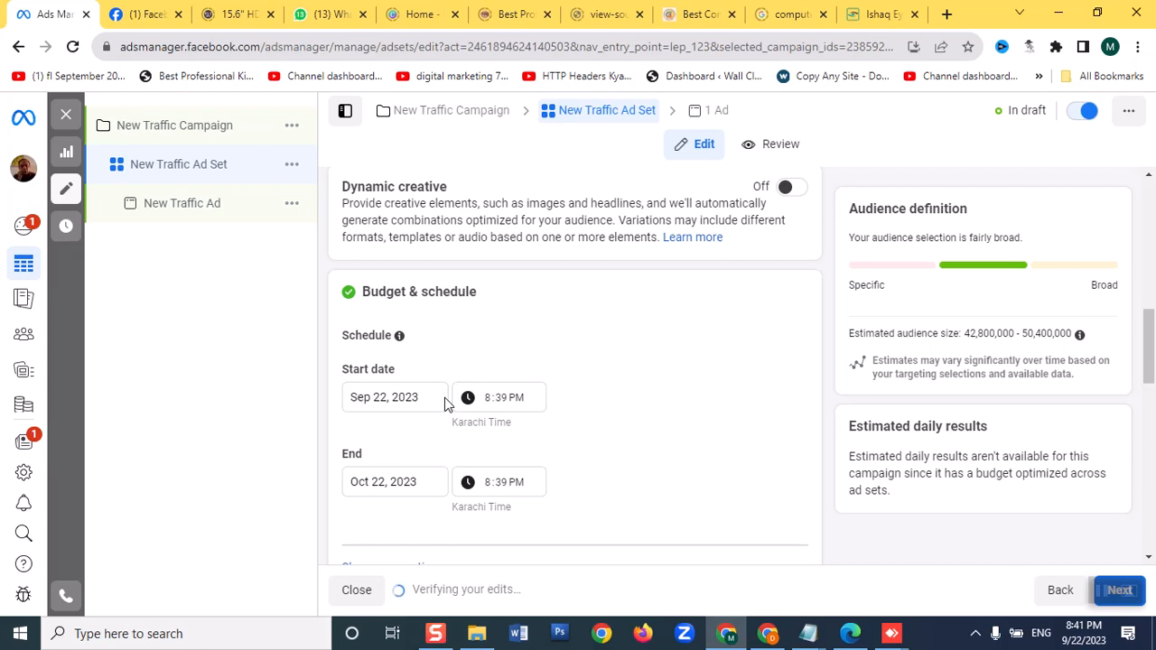
click(389, 484)
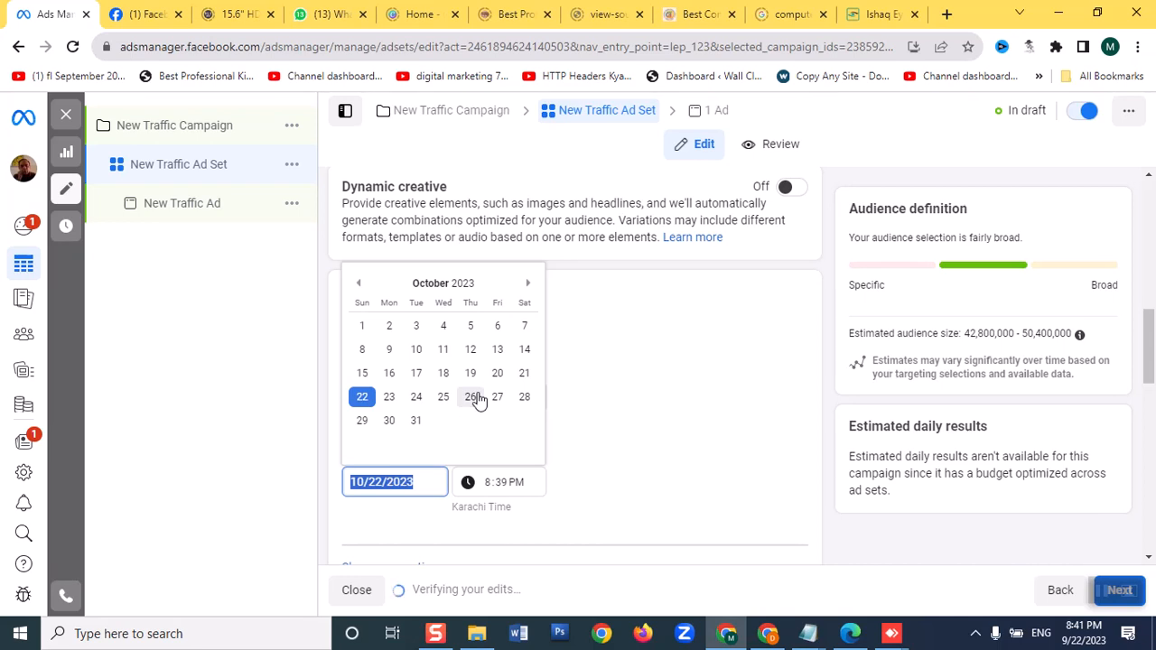
click(662, 409)
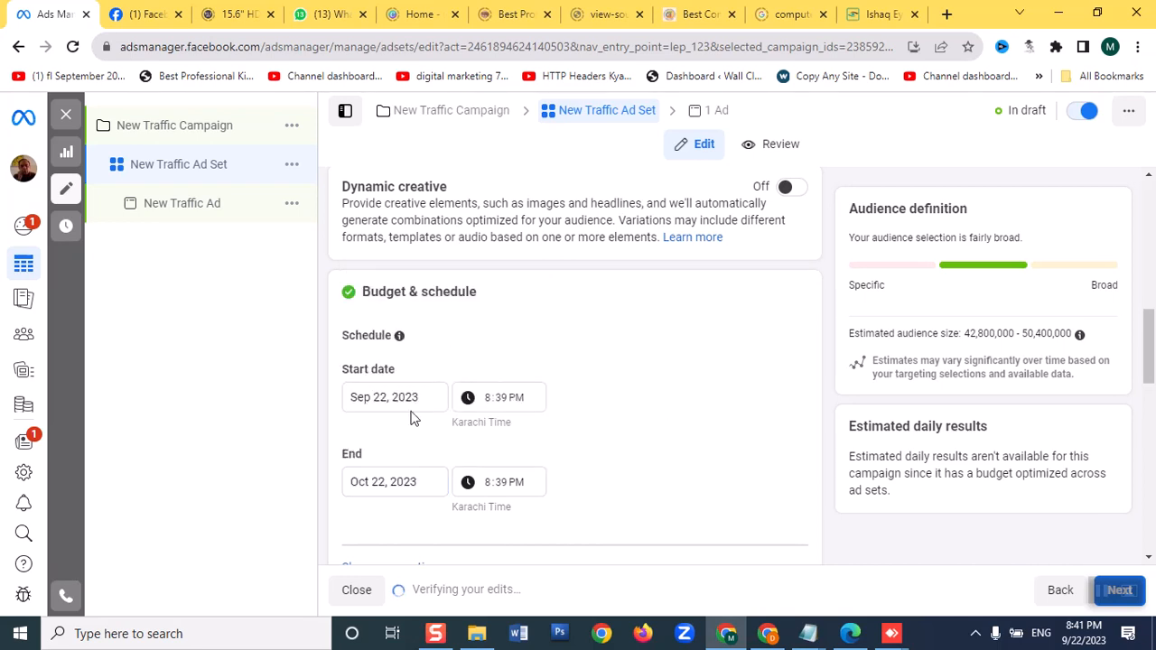
click(389, 479)
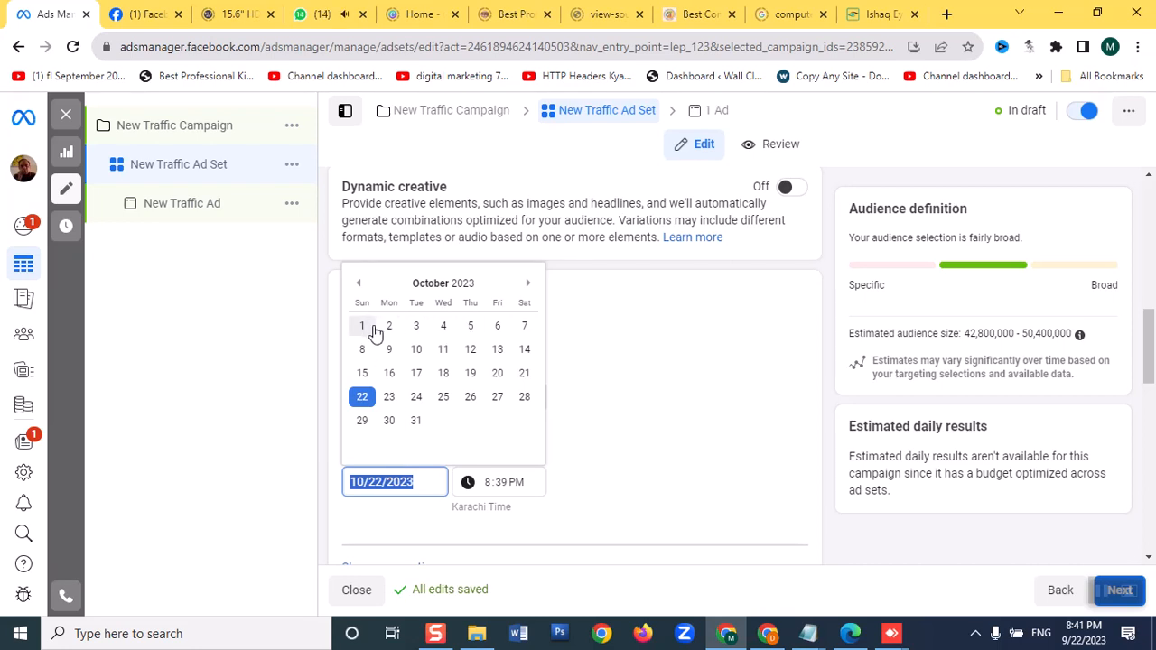
click(375, 332)
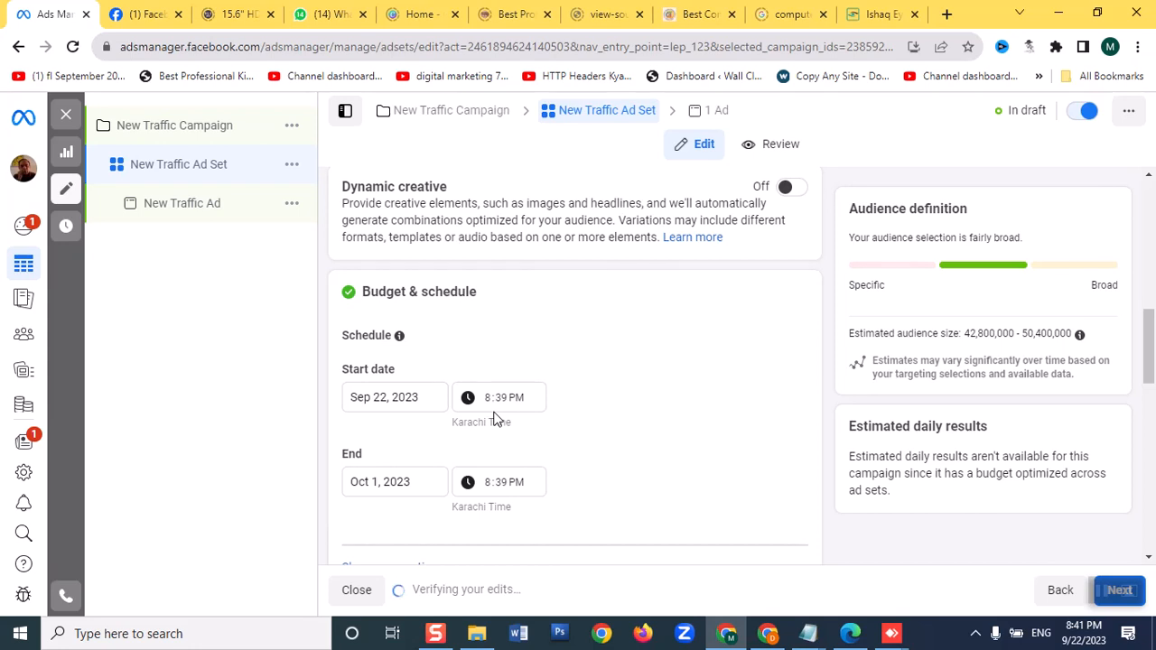
Edit the ad set's placements and switch from Advantage+ placements to Manual placements
scroll(431, 452, down, 2)
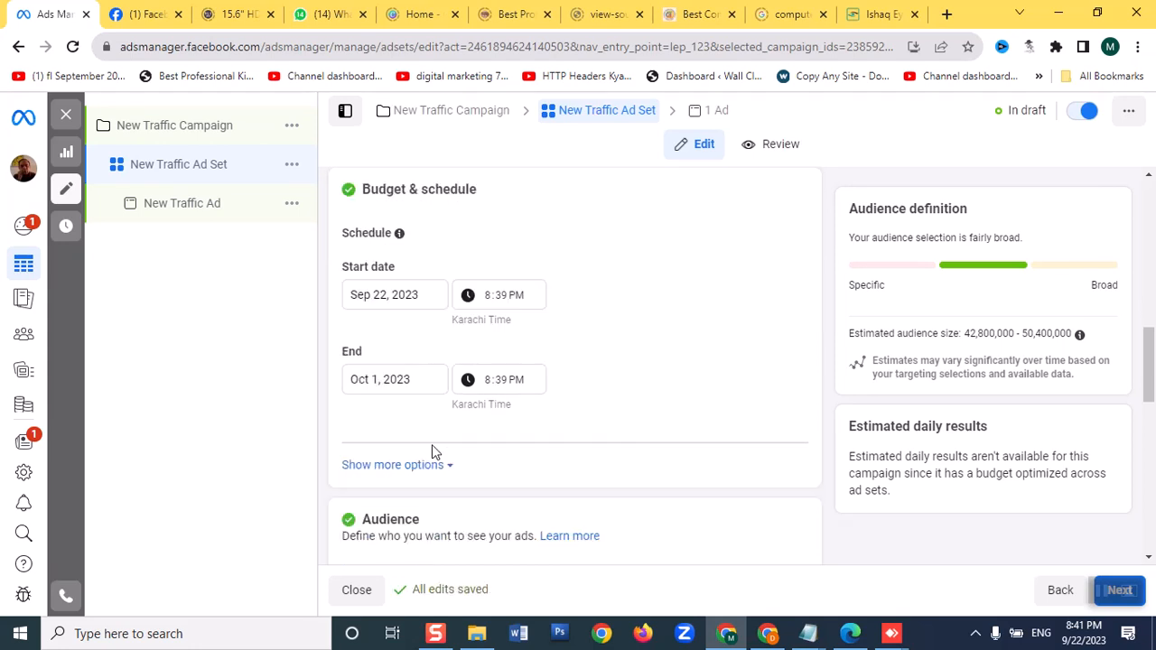
scroll(330, 422, up, 3)
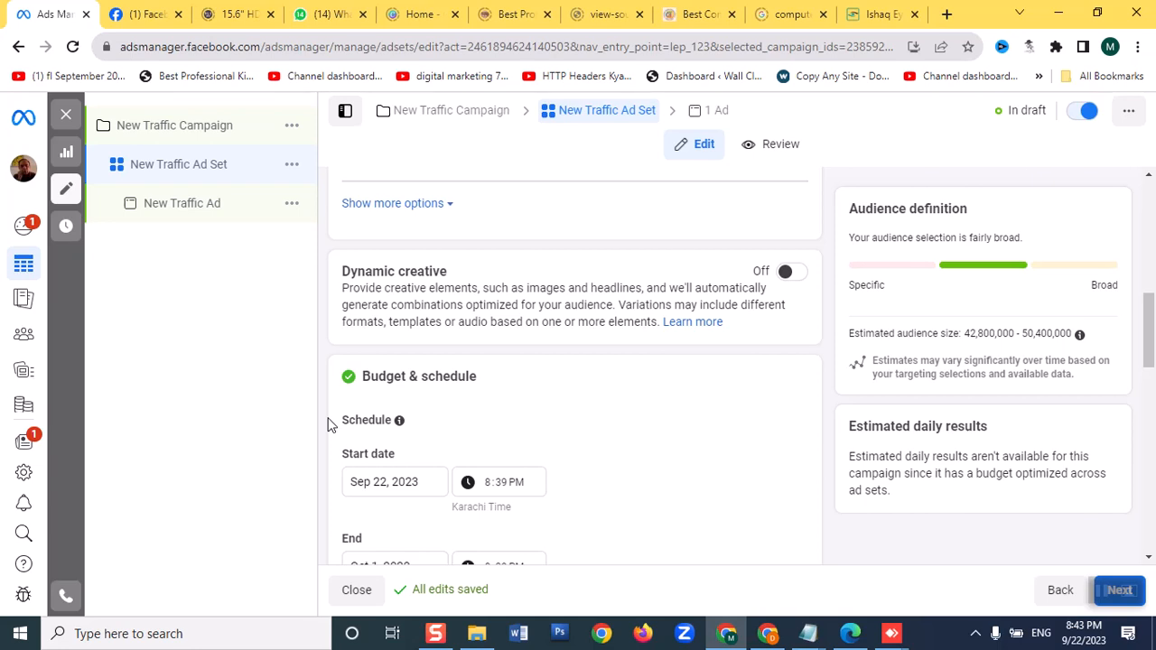
scroll(502, 366, down, 4)
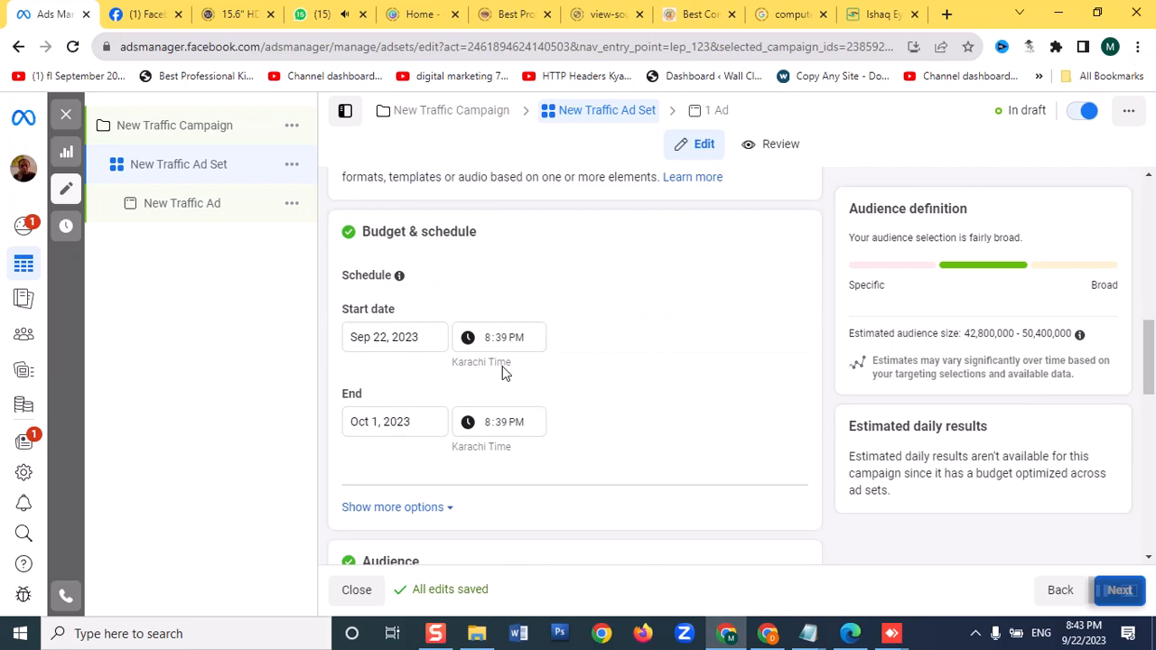
scroll(502, 366, down, 7)
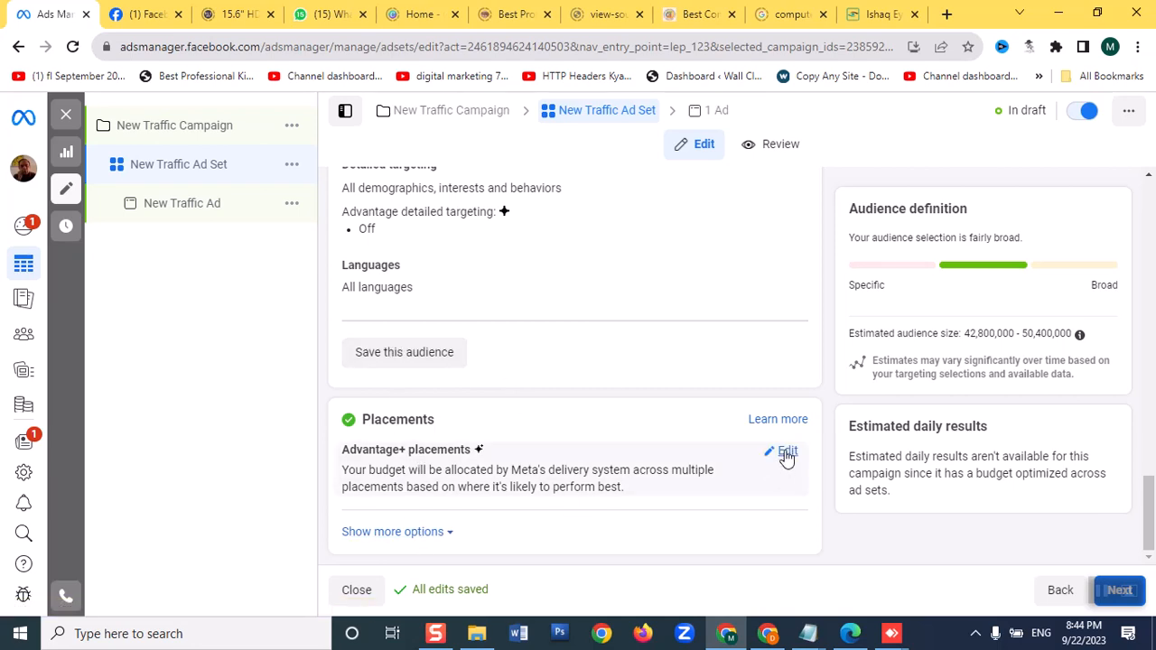
click(786, 454)
scroll(388, 467, down, 1)
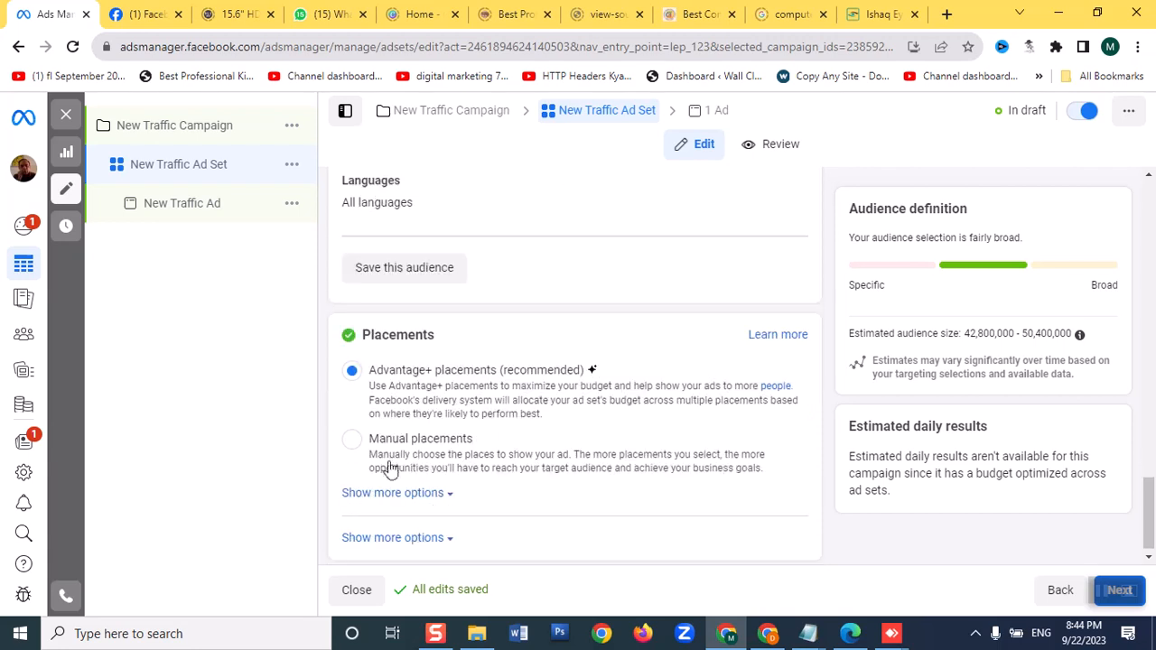
click(370, 442)
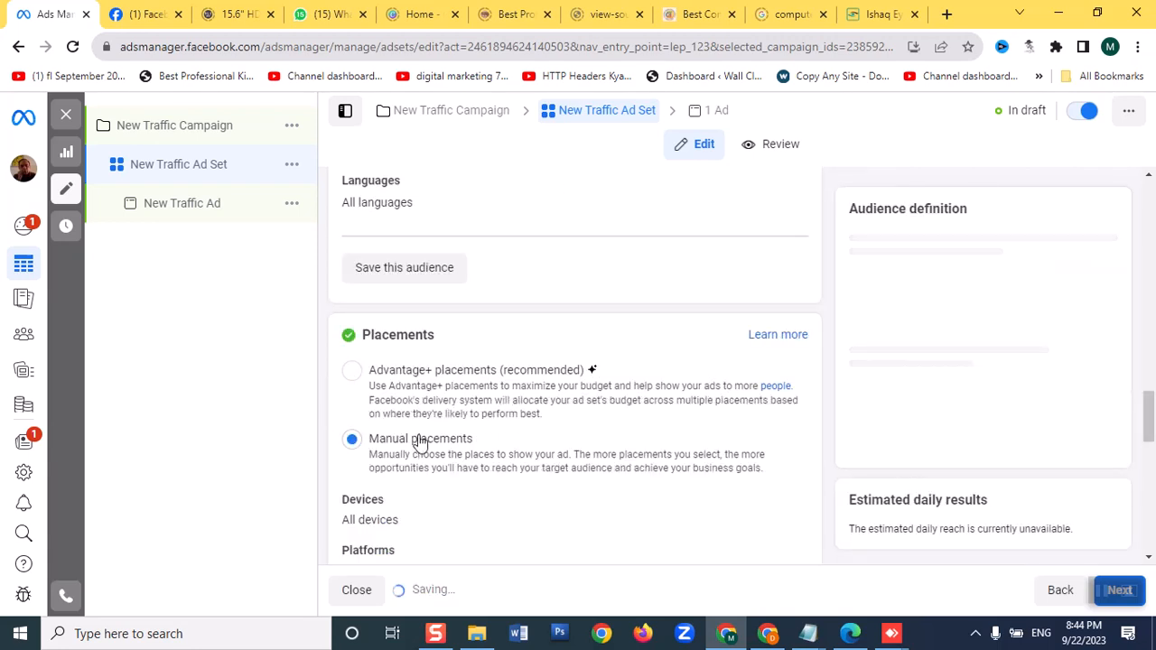
Look over the manual placement settings, including platforms, notices, asset customization and the placement list
scroll(416, 441, down, 2)
scroll(420, 440, down, 1)
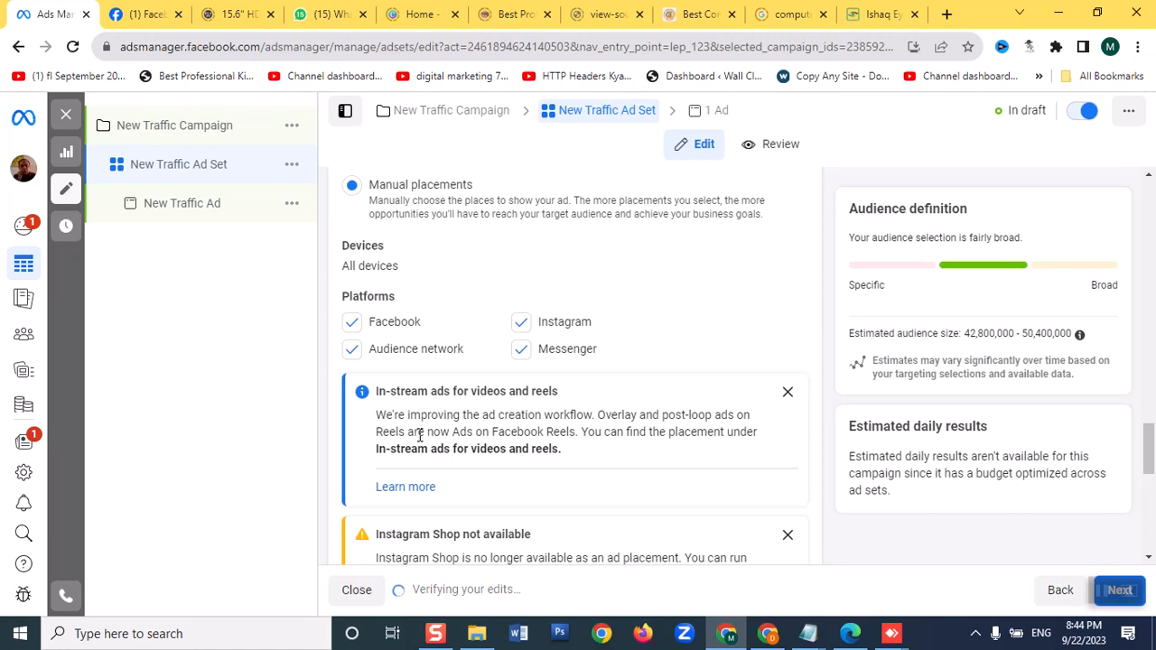
scroll(419, 436, down, 2)
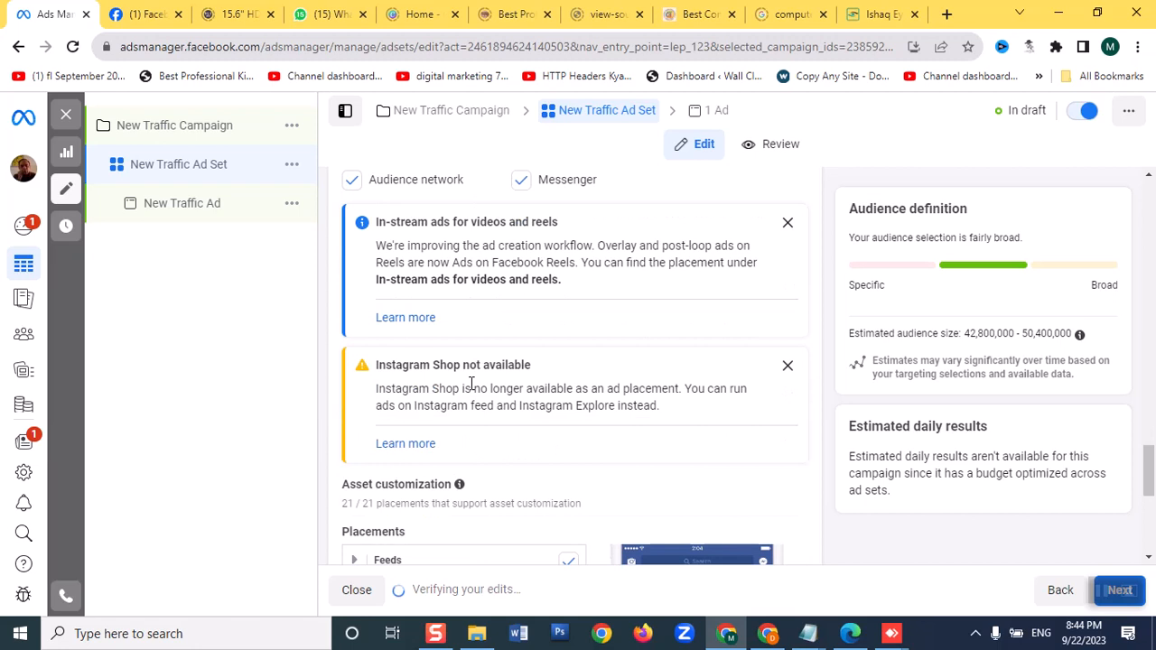
scroll(470, 390, down, 1)
scroll(469, 390, down, 2)
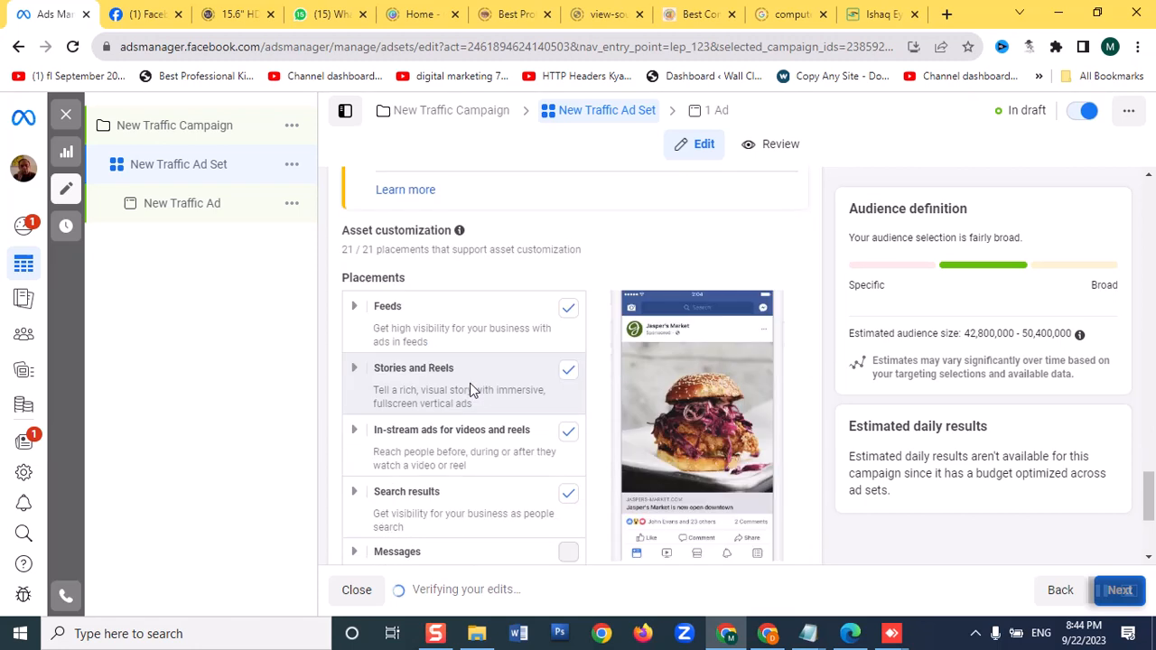
scroll(470, 390, down, 1)
scroll(470, 390, down, 1)
scroll(469, 390, up, 6)
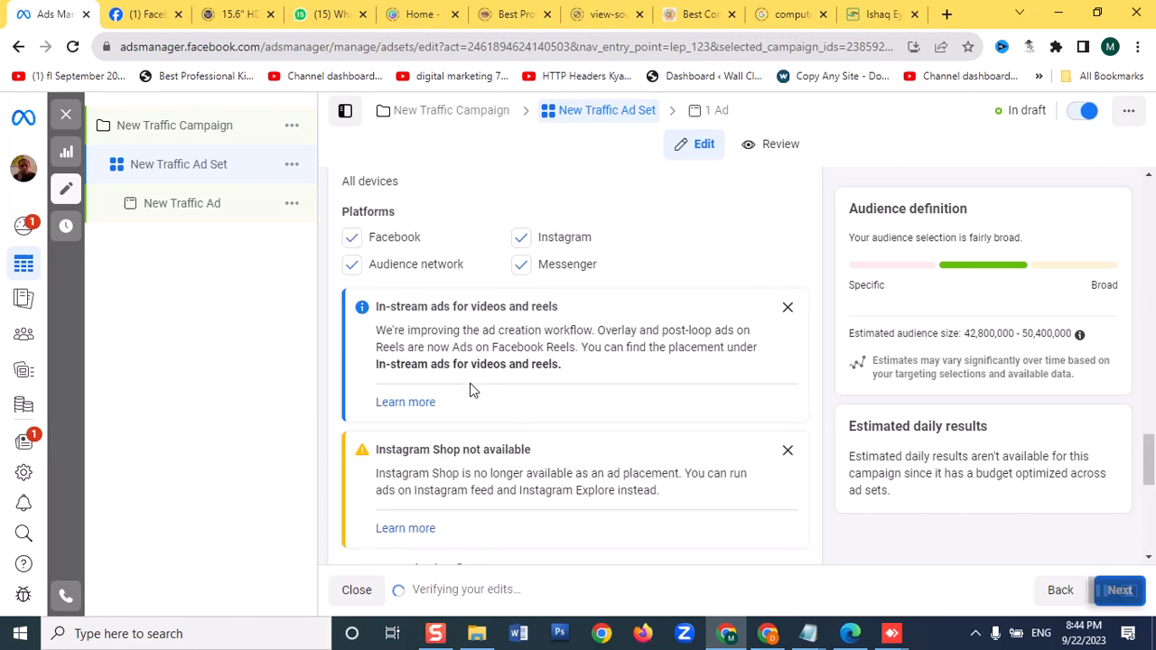
scroll(469, 390, up, 4)
scroll(470, 390, down, 2)
scroll(469, 390, down, 1)
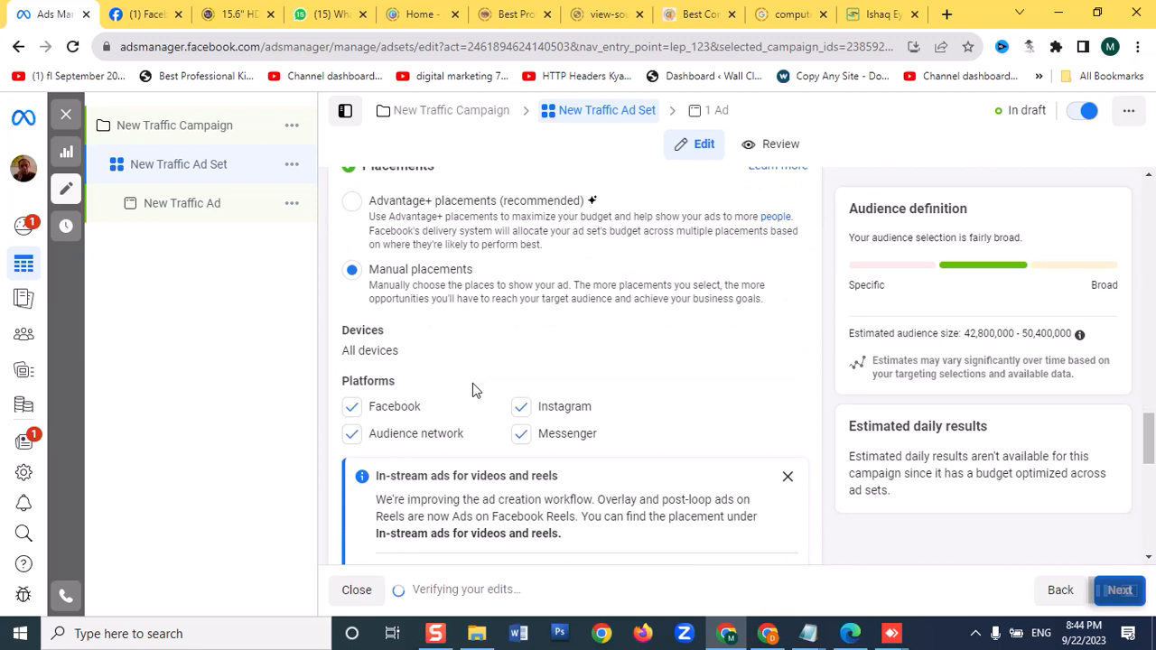
Exclude Instagram and Messenger from the ad set's placement platforms
click(520, 408)
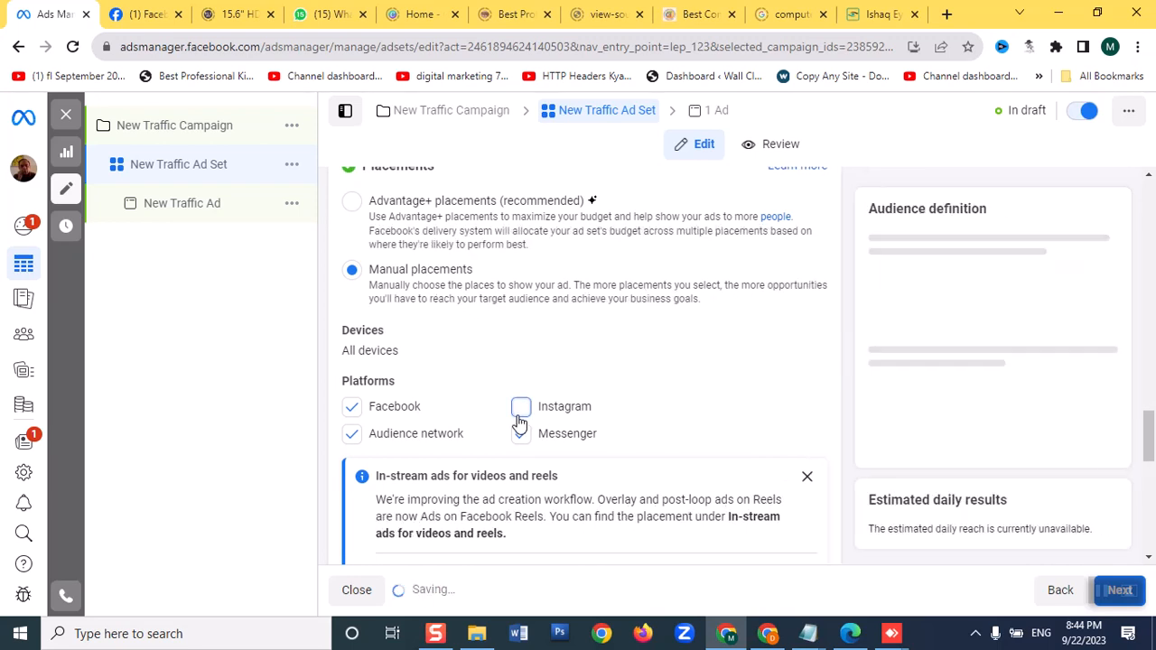
click(521, 437)
click(521, 434)
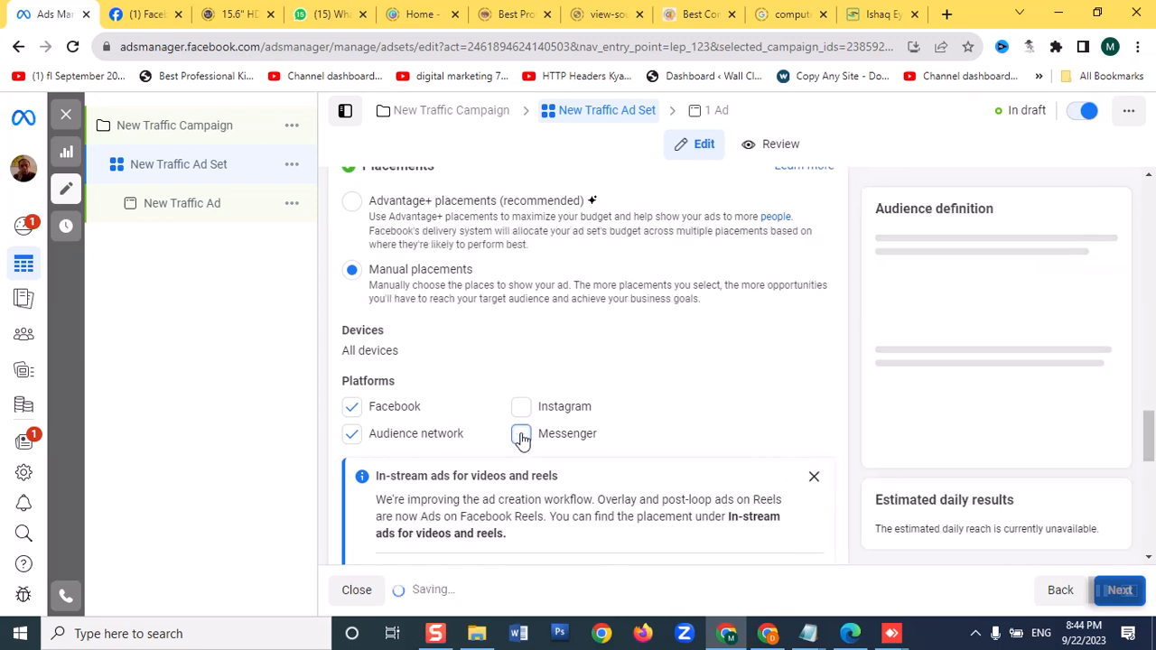
Expand the Feeds group in the ad set's manual placements and exclude Facebook Feed and Facebook Marketplace
scroll(521, 438, down, 2)
scroll(521, 440, down, 3)
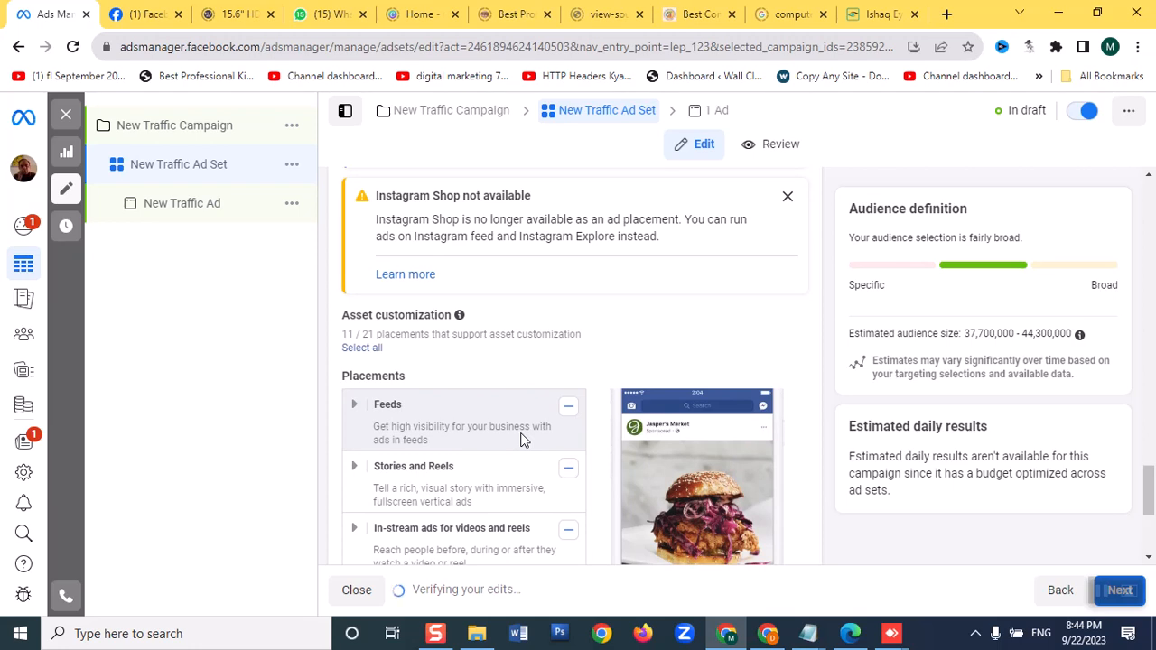
scroll(520, 439, down, 2)
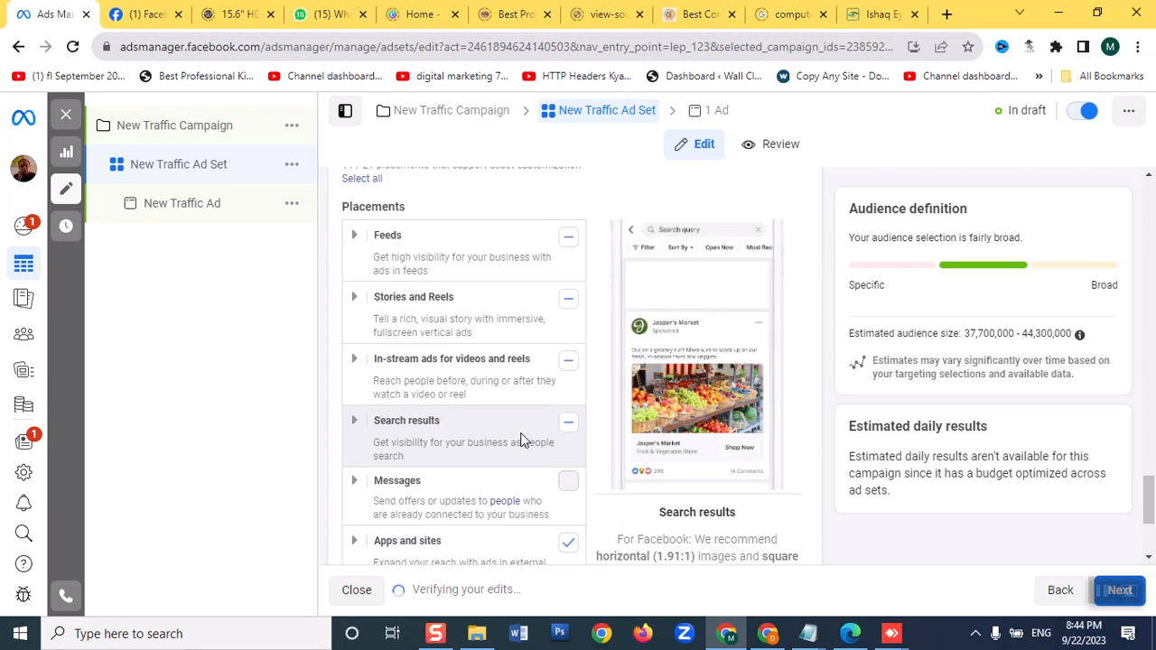
scroll(521, 437, down, 1)
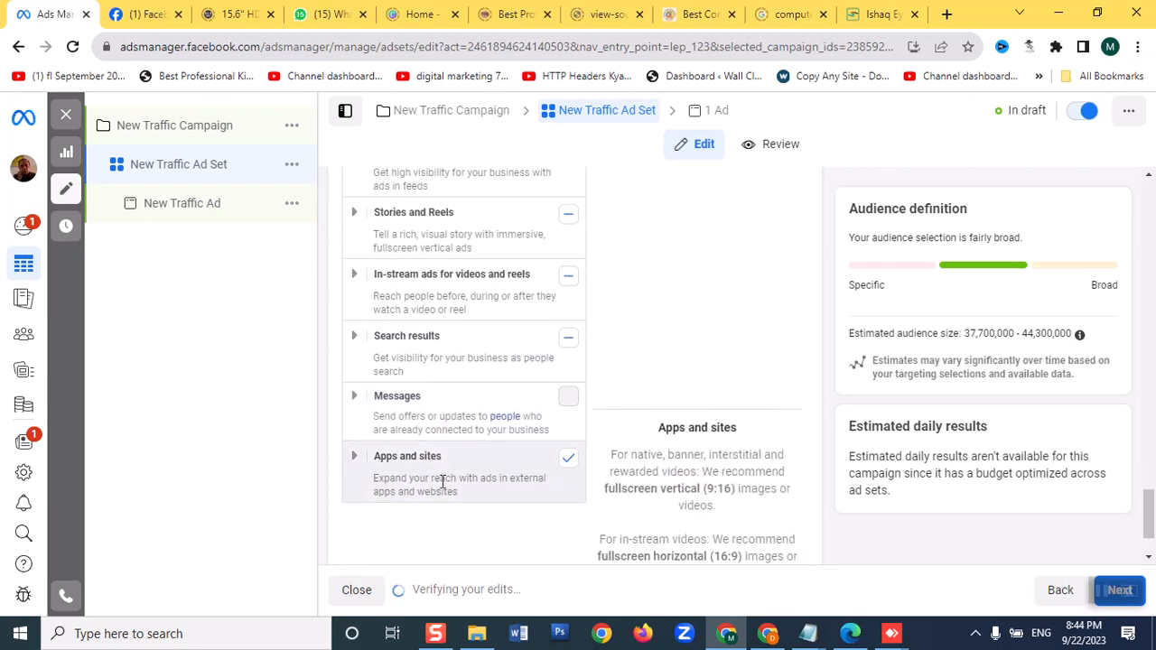
scroll(523, 420, up, 1)
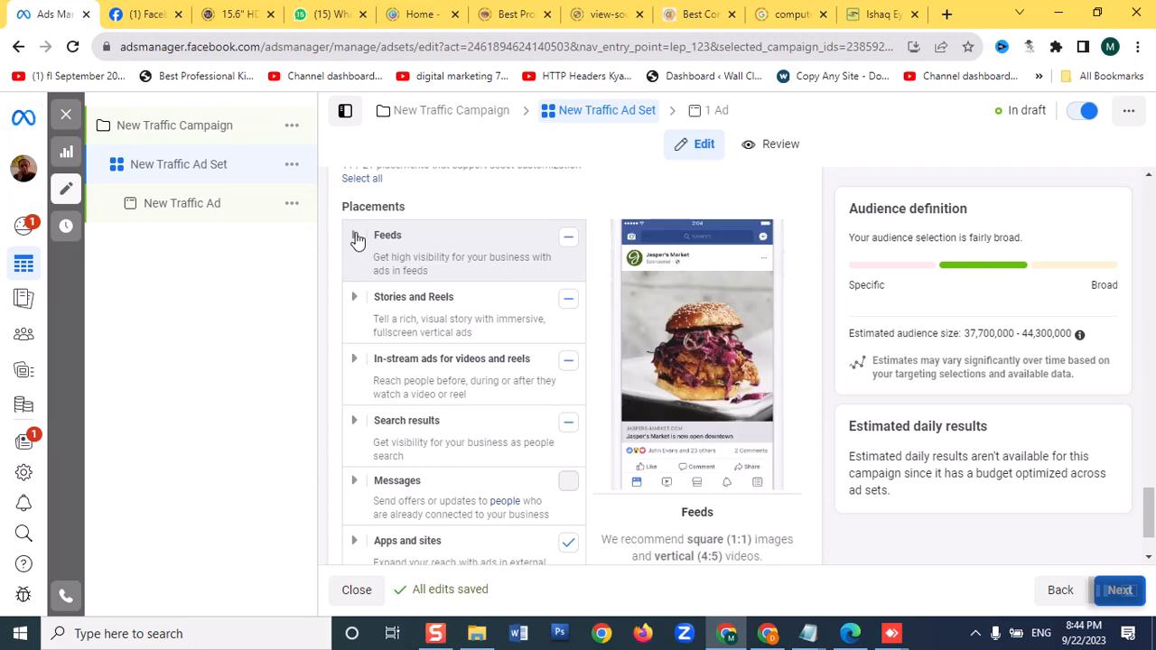
click(354, 238)
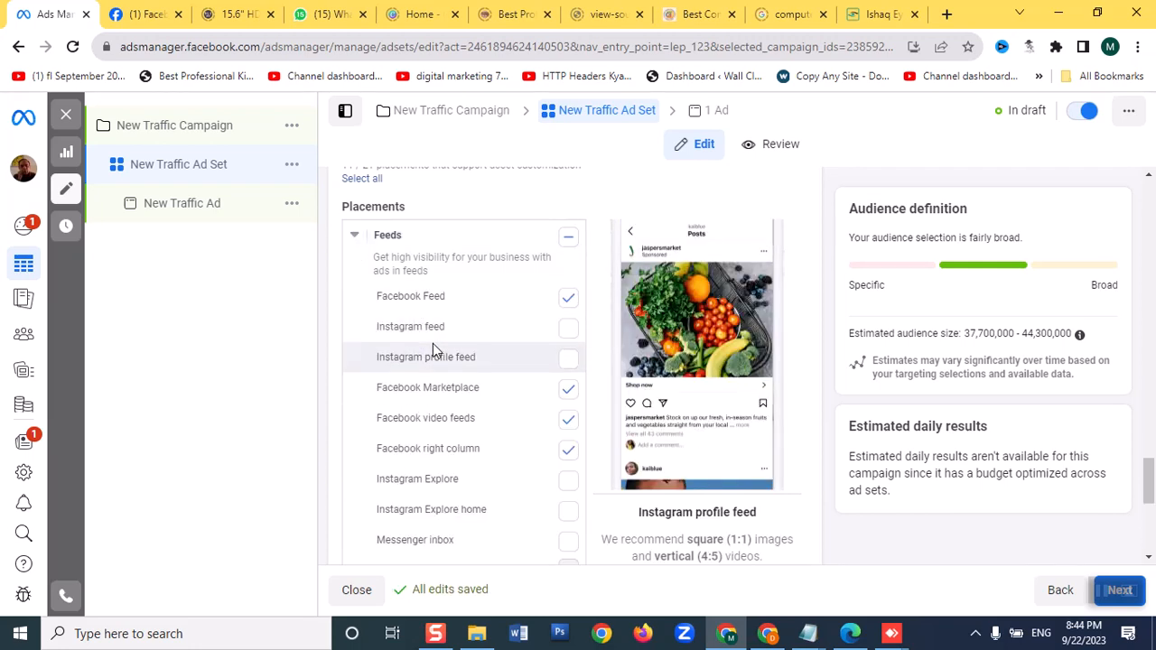
scroll(433, 350, down, 2)
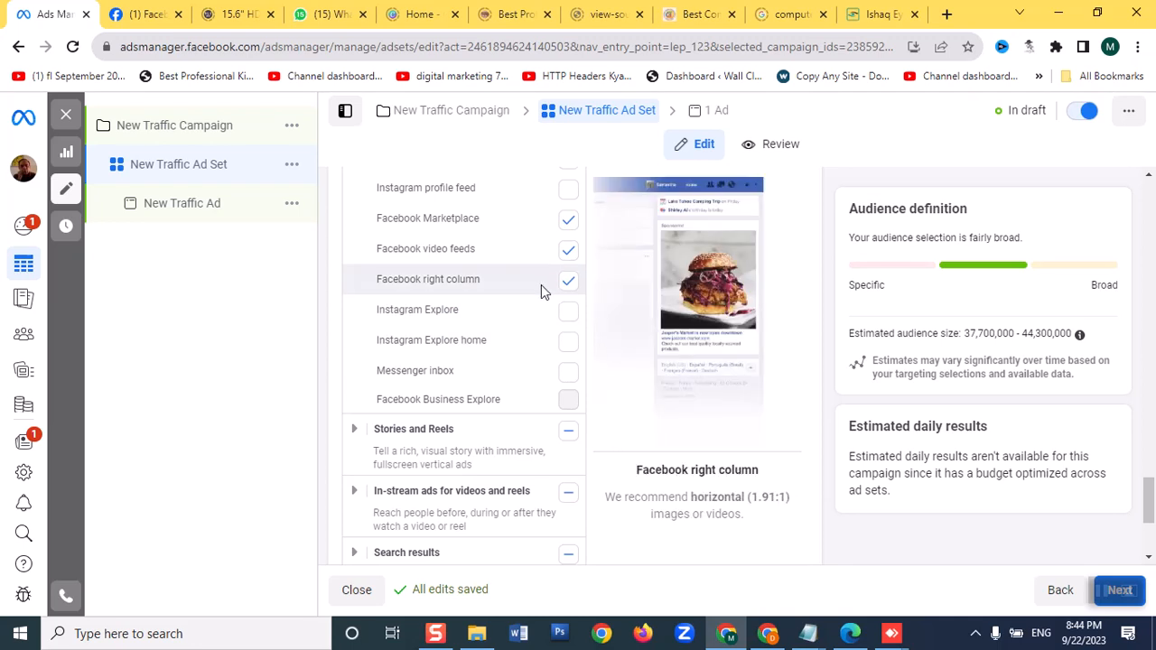
scroll(540, 286, up, 1)
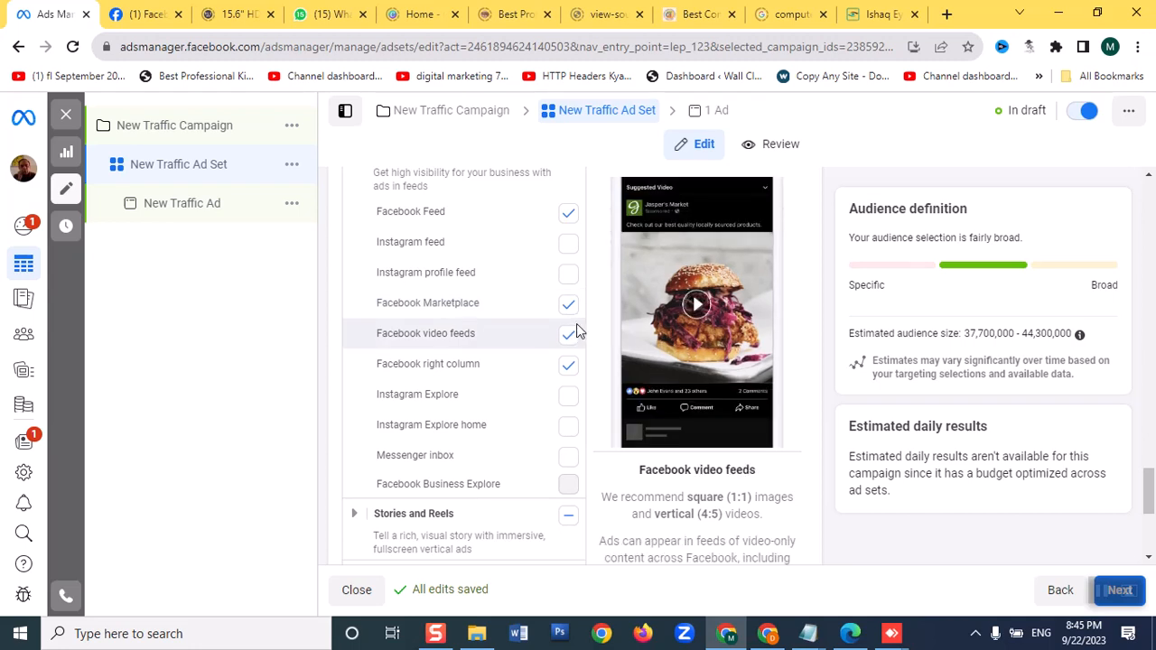
click(568, 215)
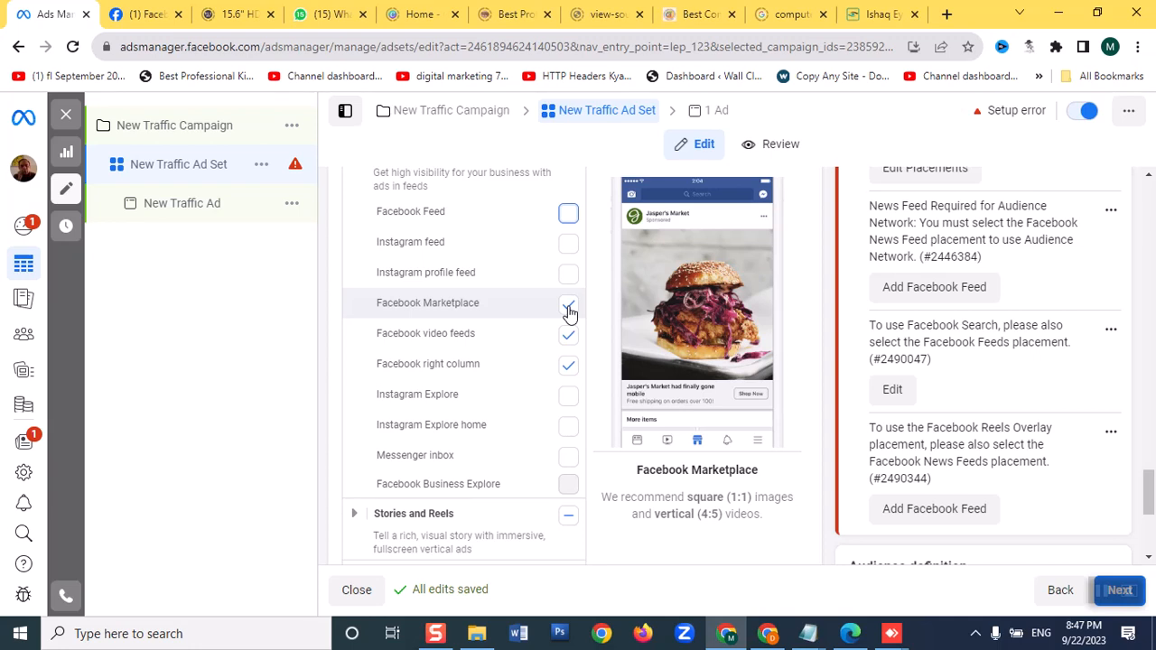
click(568, 305)
Switch to the already open Facebook home page to view its layout and sponsored ads
click(143, 14)
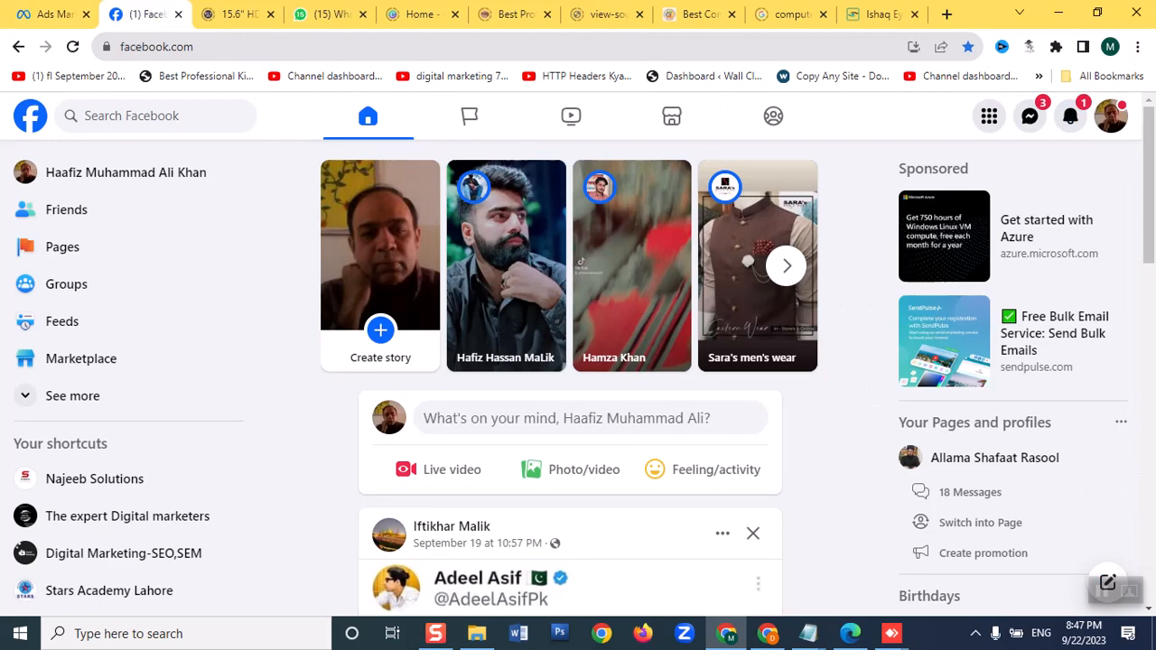